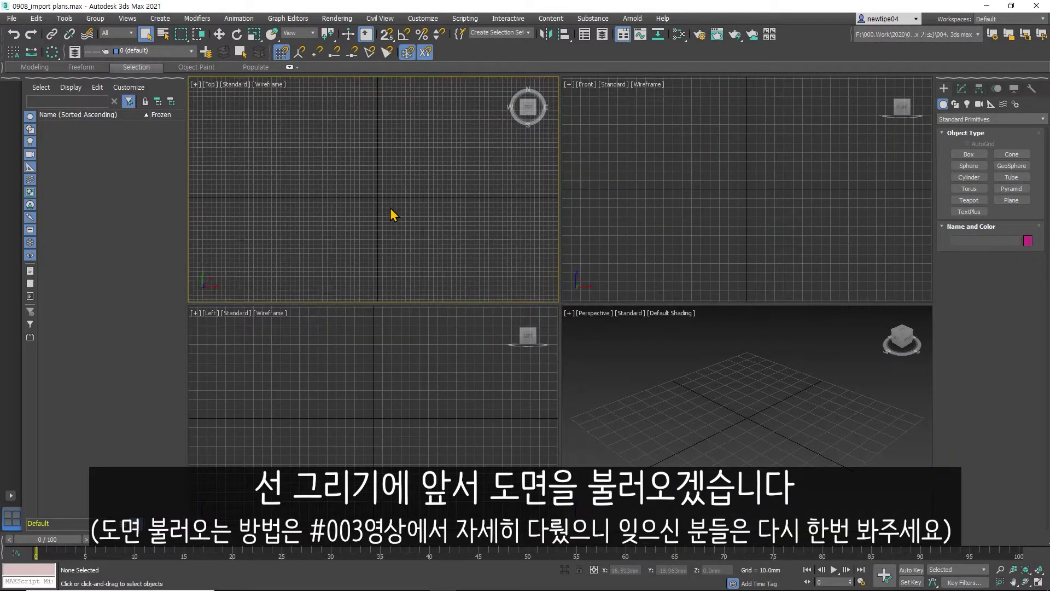
Step: Start importing living room plans.dwg through File > Import
{"action": "left_click", "coordinate": [11, 18]}
{"action": "left_click", "coordinate": [156, 164]}
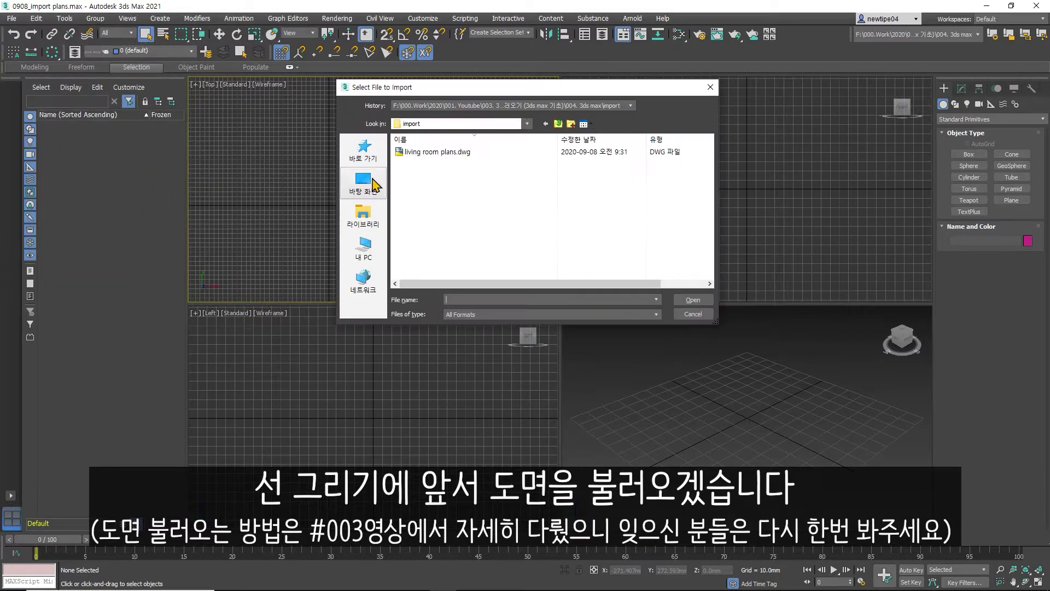
{"action": "left_click", "coordinate": [432, 152]}
{"action": "left_click", "coordinate": [693, 301]}
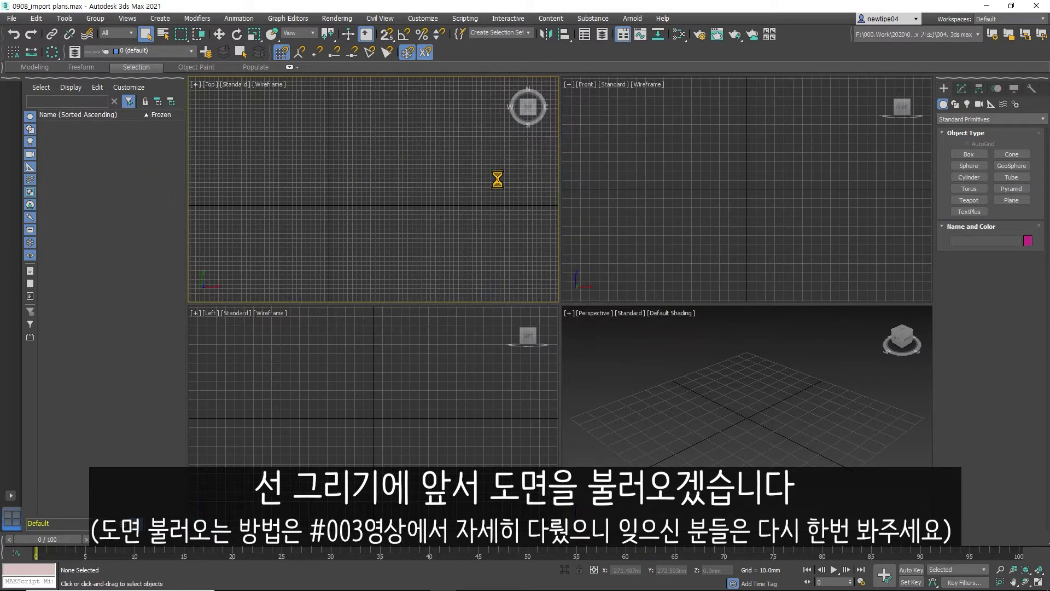
Step: Set Derive by One Object, exclude external references and keep hatches in the import options
{"action": "left_click", "coordinate": [522, 230]}
{"action": "left_click", "coordinate": [508, 290]}
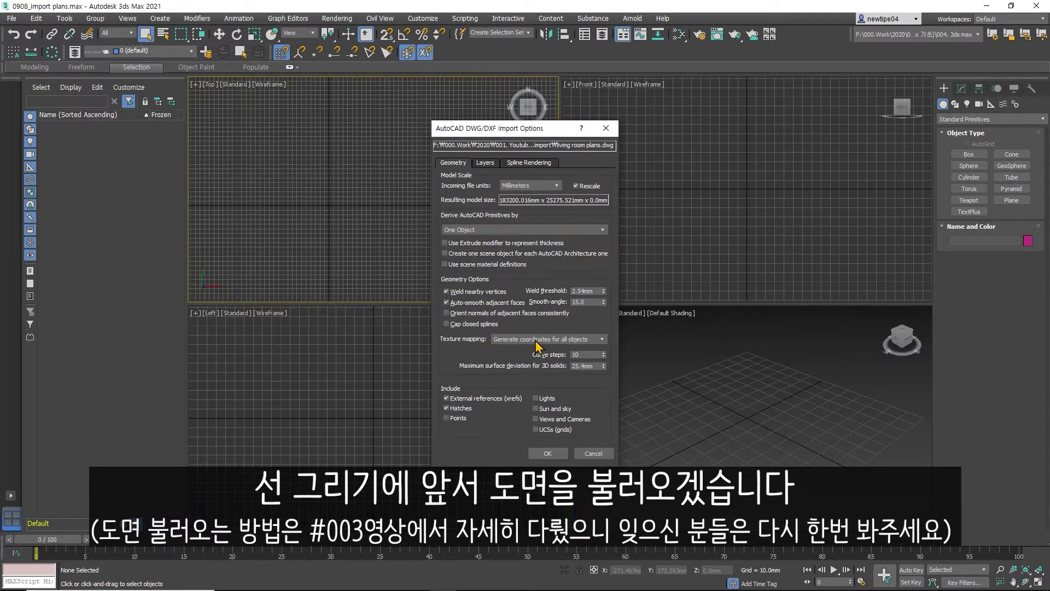
{"action": "left_click", "coordinate": [454, 399]}
{"action": "left_click", "coordinate": [453, 409]}
{"action": "left_click", "coordinate": [471, 408]}
Step: Finish the import and convert the floor plan to an Editable Spline
{"action": "left_click", "coordinate": [547, 454]}
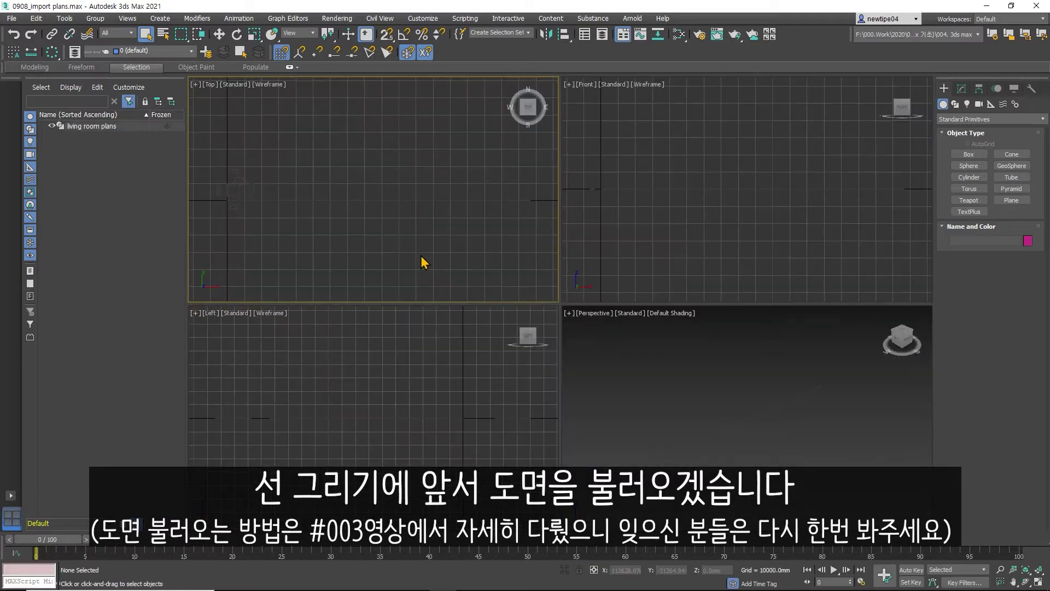
{"action": "scroll", "coordinate": [359, 218], "scroll_direction": "up", "scroll_amount": 2}
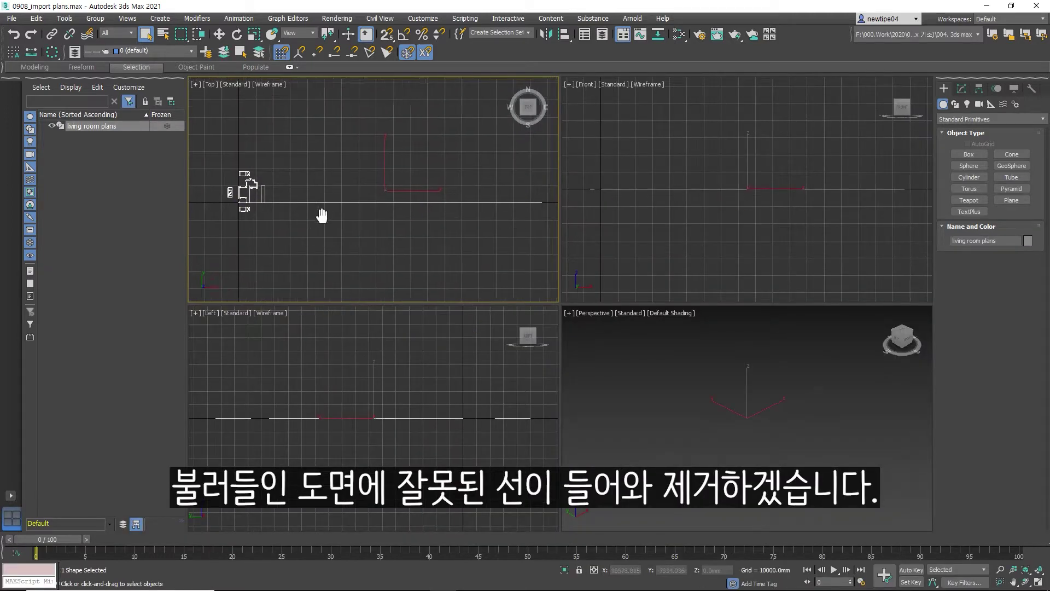
{"action": "scroll", "coordinate": [359, 218], "scroll_direction": "up", "scroll_amount": 2}
{"action": "scroll", "coordinate": [364, 201], "scroll_direction": "up", "scroll_amount": 2}
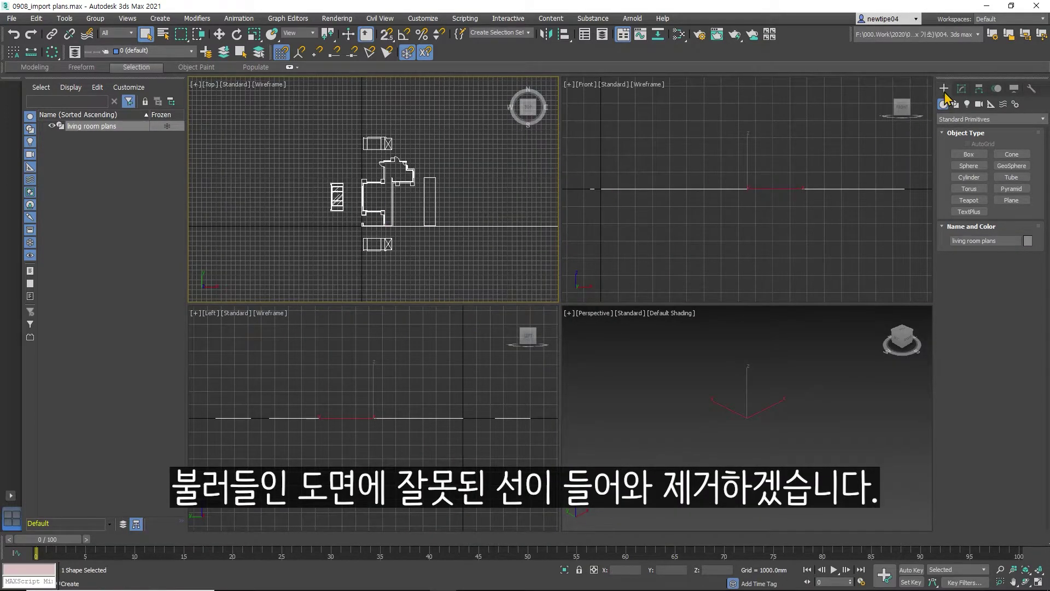
{"action": "left_click", "coordinate": [961, 88]}
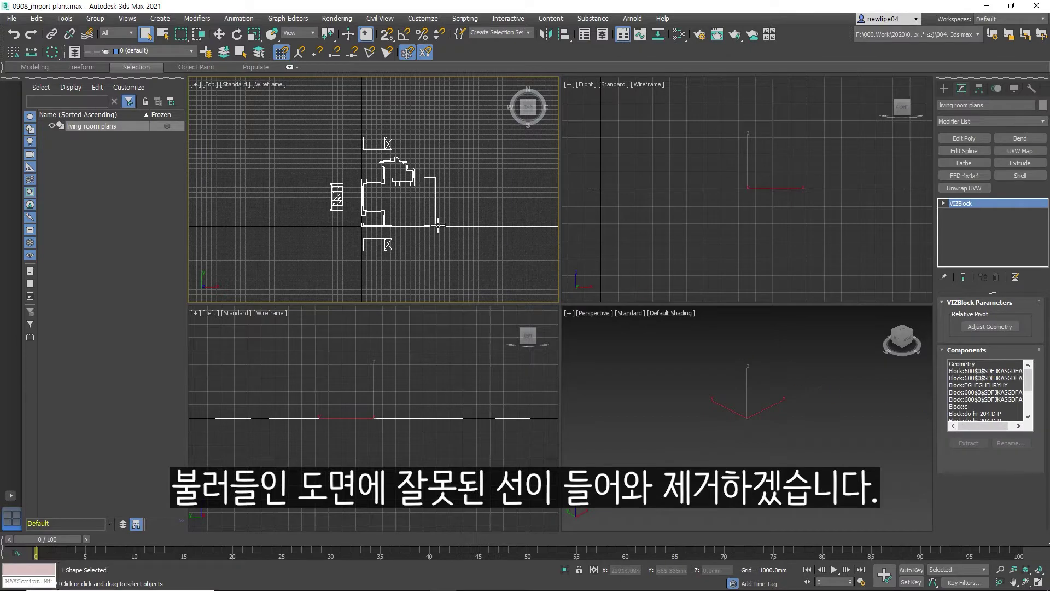
{"action": "right_click", "coordinate": [398, 219]}
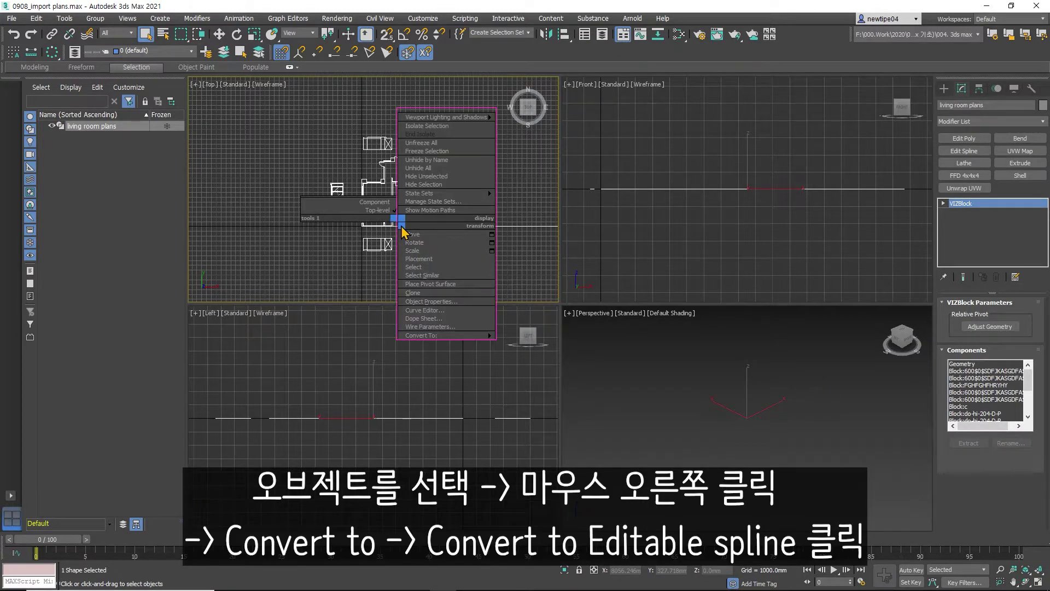
{"action": "mouse_move", "coordinate": [434, 335]}
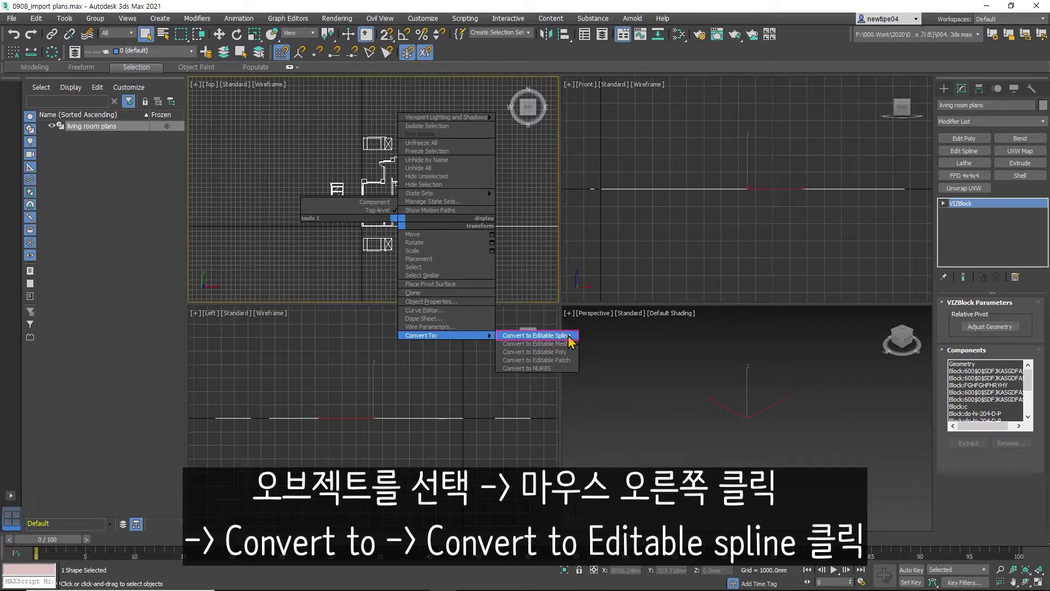
{"action": "left_click", "coordinate": [569, 337]}
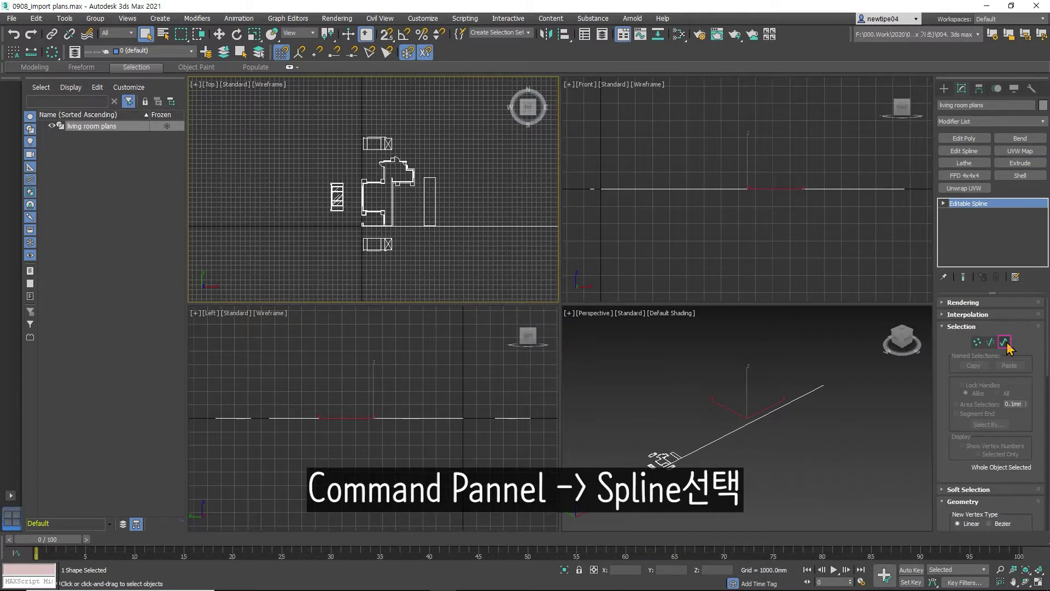
Step: Delete the stray long line at Spline level, reselect the plan and maximize the Top view
{"action": "left_click", "coordinate": [1004, 342]}
{"action": "key", "text": "Delete"}
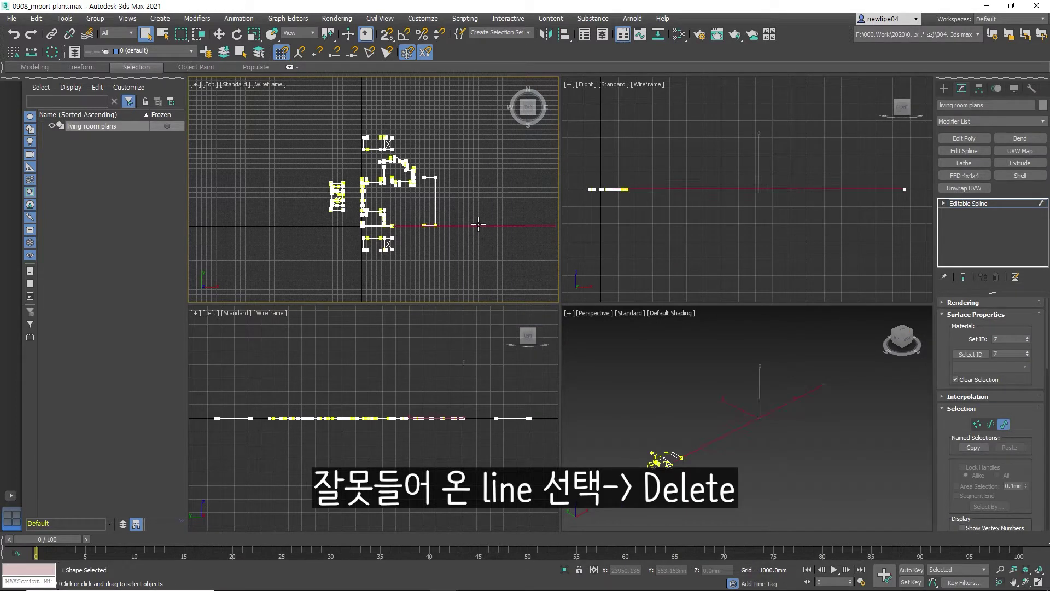
{"action": "left_click", "coordinate": [1004, 424]}
{"action": "left_click", "coordinate": [465, 242]}
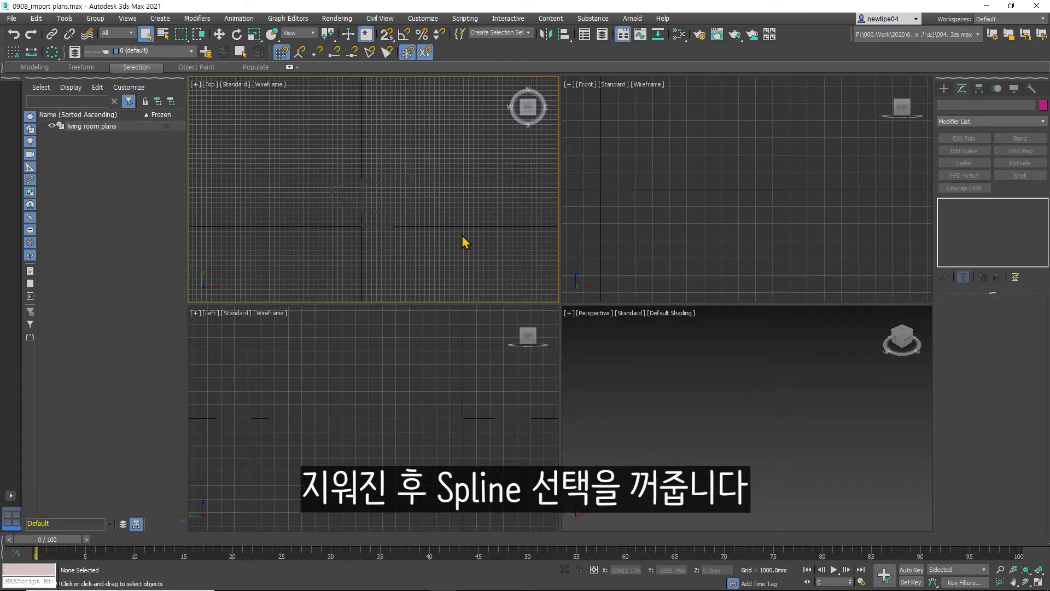
{"action": "left_click", "coordinate": [401, 216]}
{"action": "key", "text": "alt+w"}
Step: Frame the plan in the Top view and give it a magenta object colour
{"action": "key", "text": "z"}
{"action": "scroll", "coordinate": [596, 347], "scroll_direction": "up", "scroll_amount": 2}
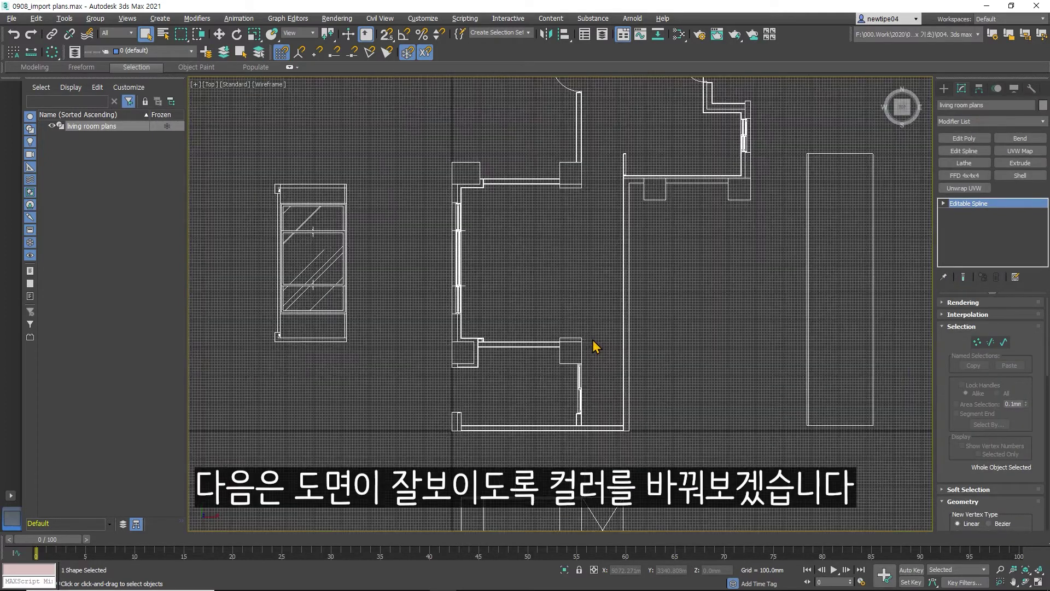
{"action": "middle_click_drag", "start_coordinate": [587, 281], "coordinate": [543, 286]}
{"action": "left_click", "coordinate": [621, 265]}
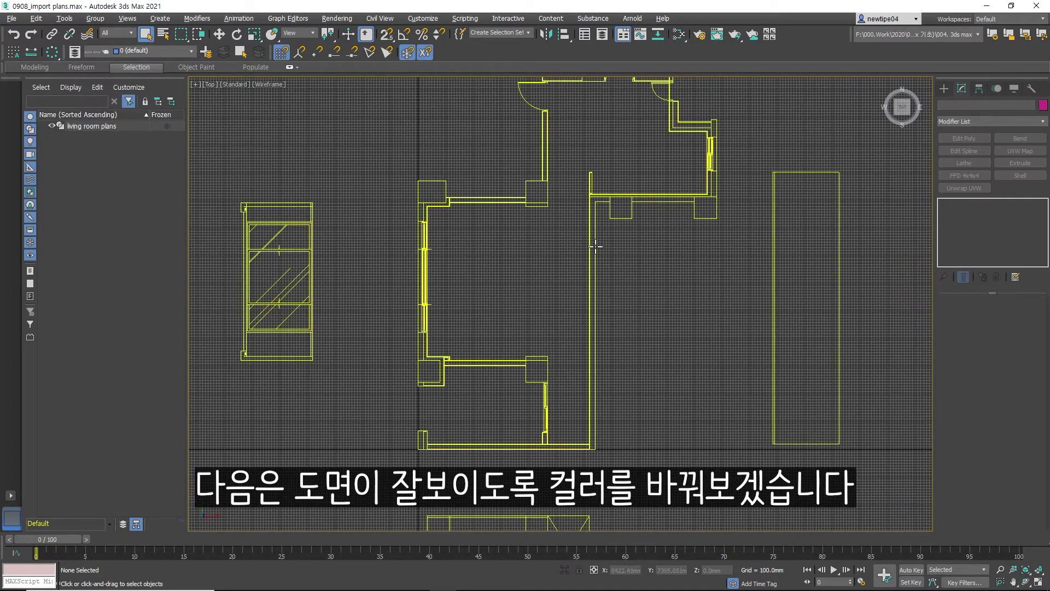
{"action": "left_click", "coordinate": [594, 243]}
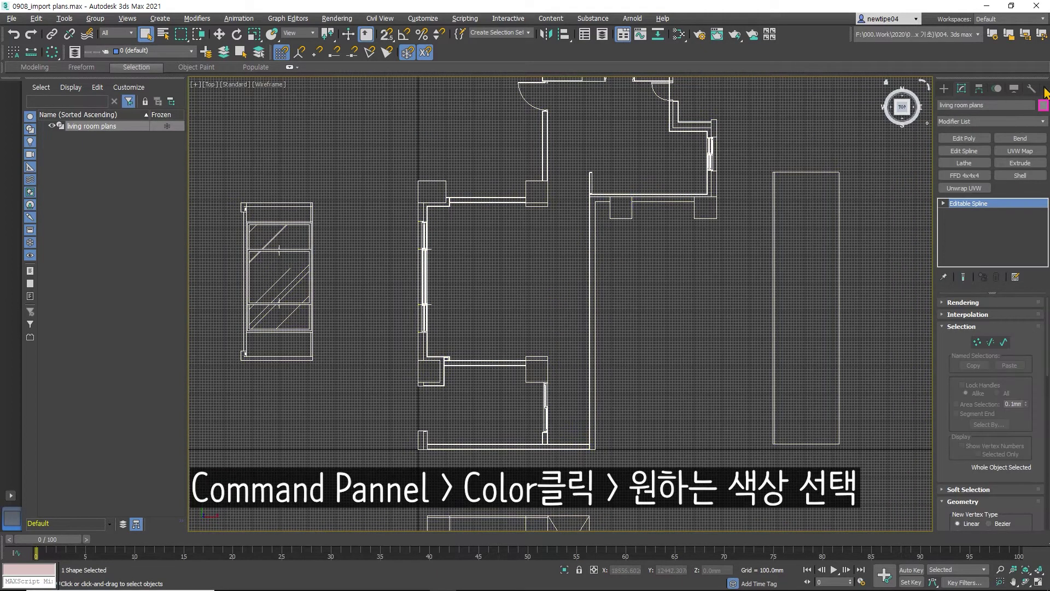
{"action": "left_click", "coordinate": [1043, 105]}
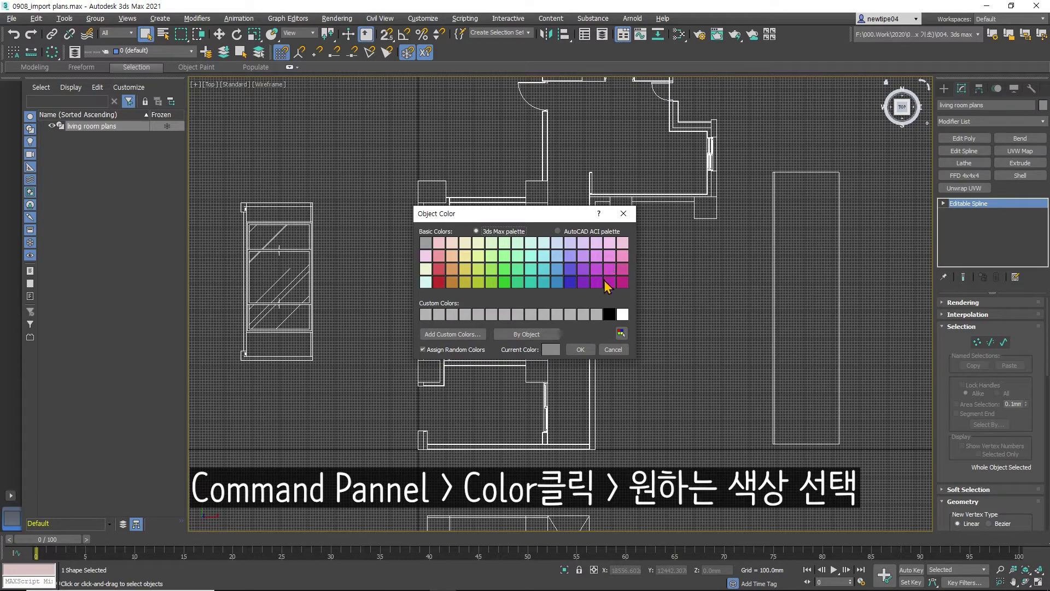
{"action": "left_click", "coordinate": [607, 282]}
{"action": "left_click", "coordinate": [580, 349]}
Step: Change the plan's object colour from magenta to green
{"action": "left_click", "coordinate": [674, 335]}
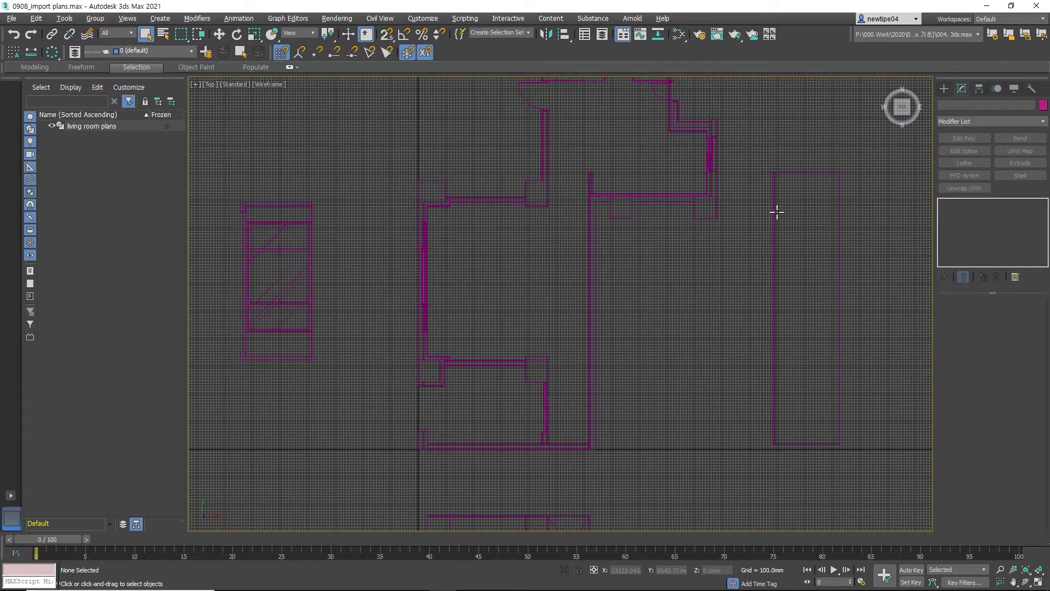
{"action": "left_click", "coordinate": [774, 213]}
{"action": "left_click", "coordinate": [1042, 105]}
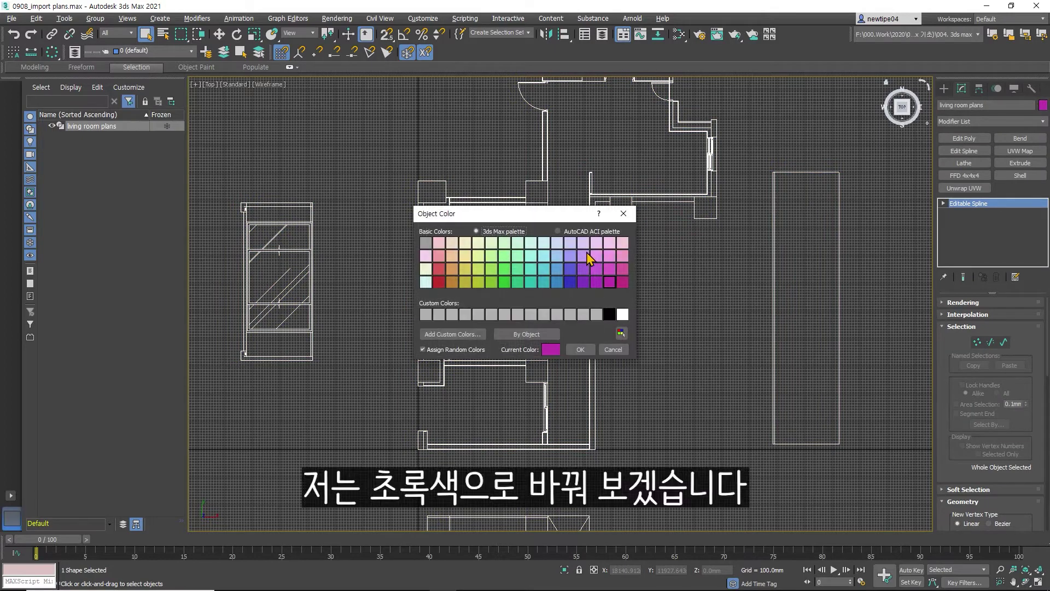
{"action": "left_click", "coordinate": [502, 281]}
{"action": "left_click", "coordinate": [577, 350]}
{"action": "left_click", "coordinate": [678, 326]}
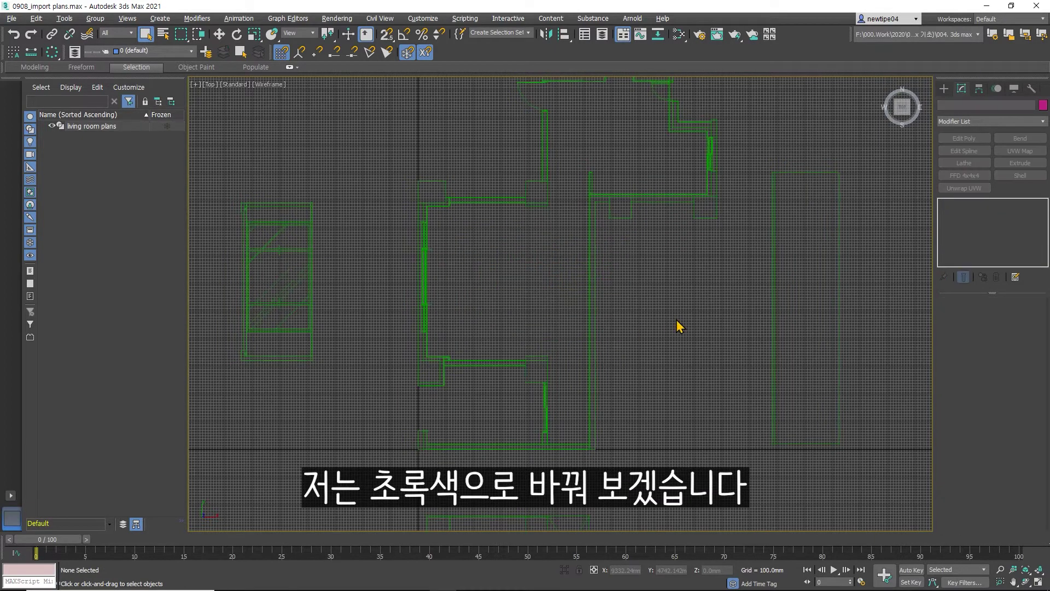
{"action": "scroll", "coordinate": [678, 306], "scroll_direction": "down", "scroll_amount": 2}
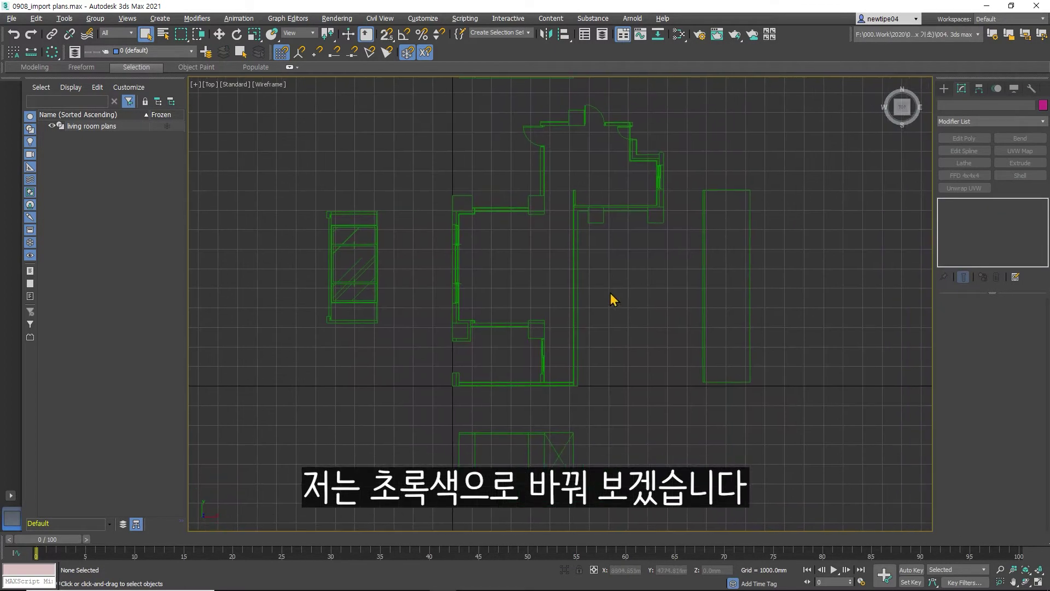
{"action": "scroll", "coordinate": [614, 300], "scroll_direction": "up", "scroll_amount": 2}
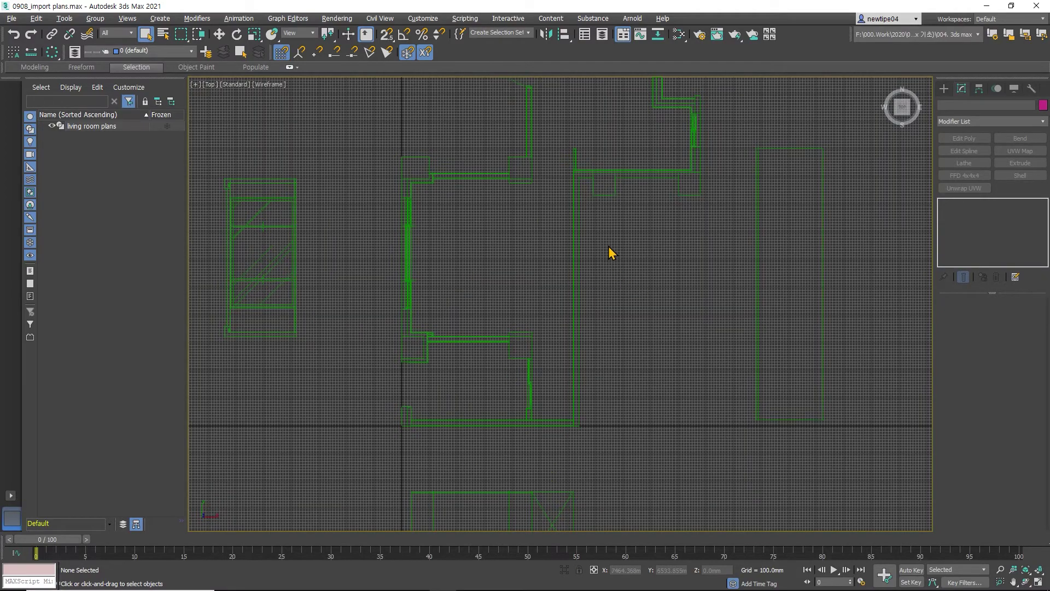
{"action": "scroll", "coordinate": [610, 251], "scroll_direction": "up", "scroll_amount": 2}
{"action": "scroll", "coordinate": [596, 258], "scroll_direction": "down", "scroll_amount": 2}
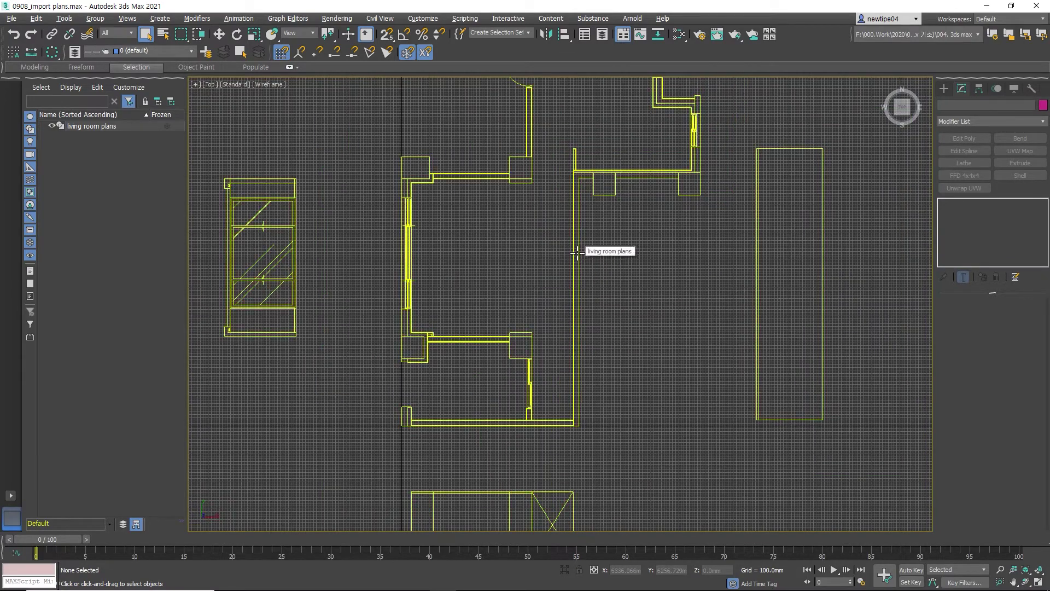
{"action": "scroll", "coordinate": [593, 254], "scroll_direction": "down", "scroll_amount": 2}
Step: Select the plan and drag it with Select and Move to beside the world origin
{"action": "scroll", "coordinate": [577, 301], "scroll_direction": "down", "scroll_amount": 1}
{"action": "key", "text": "w"}
{"action": "key", "text": "ctrl+a"}
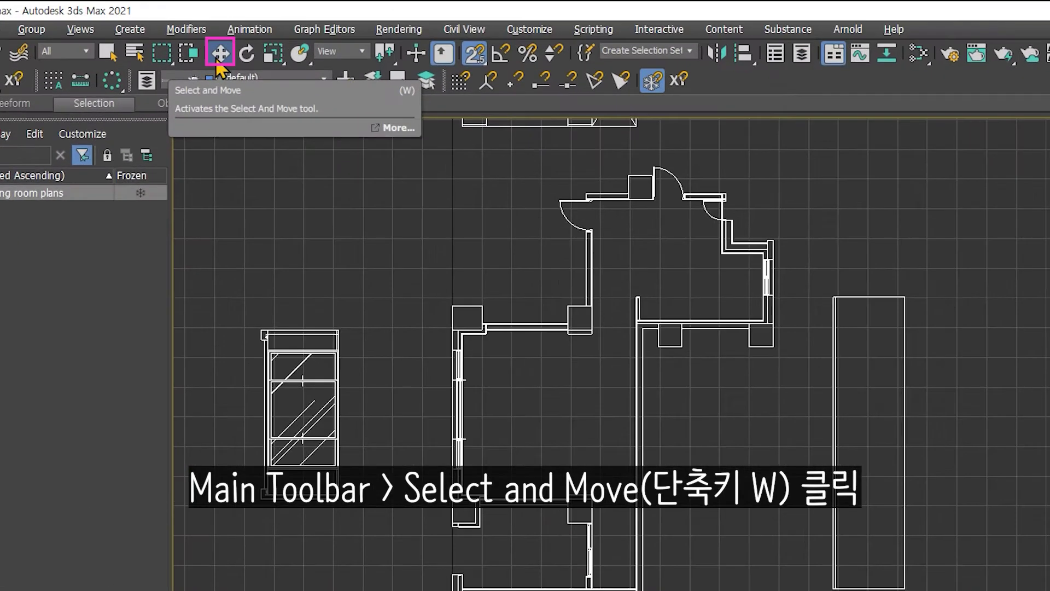
{"action": "left_click", "coordinate": [219, 35]}
{"action": "scroll", "coordinate": [411, 331], "scroll_direction": "down", "scroll_amount": 2}
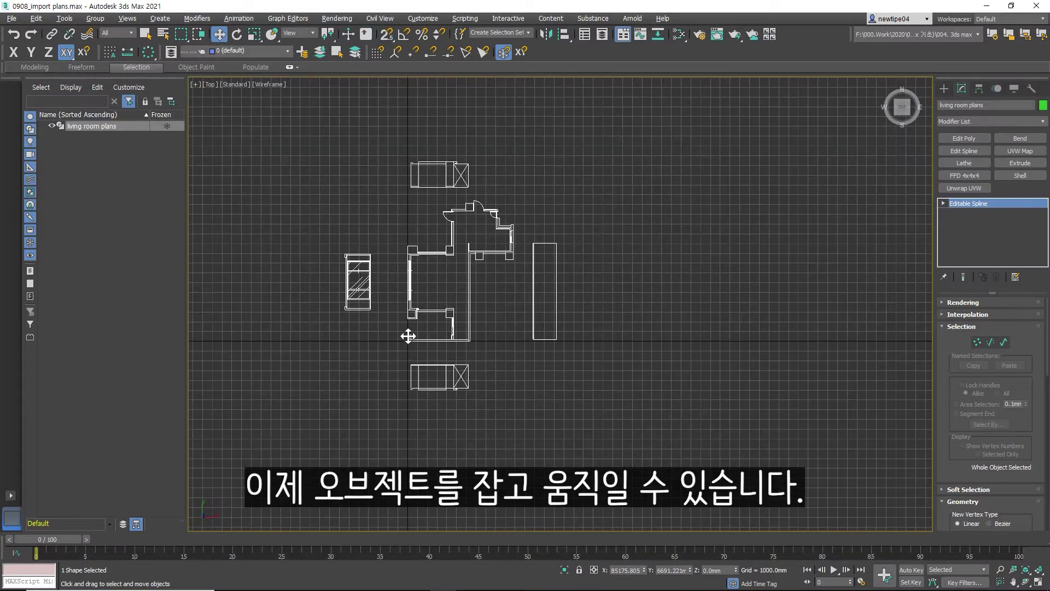
{"action": "mouse_move", "coordinate": [408, 336]}
{"action": "left_mouse_down"}
{"action": "mouse_move", "coordinate": [555, 366]}
{"action": "mouse_move", "coordinate": [574, 274]}
{"action": "mouse_move", "coordinate": [525, 333]}
{"action": "mouse_move", "coordinate": [279, 347]}
{"action": "mouse_move", "coordinate": [375, 251]}
{"action": "mouse_move", "coordinate": [476, 290]}
{"action": "mouse_move", "coordinate": [409, 324]}
{"action": "left_mouse_up"}
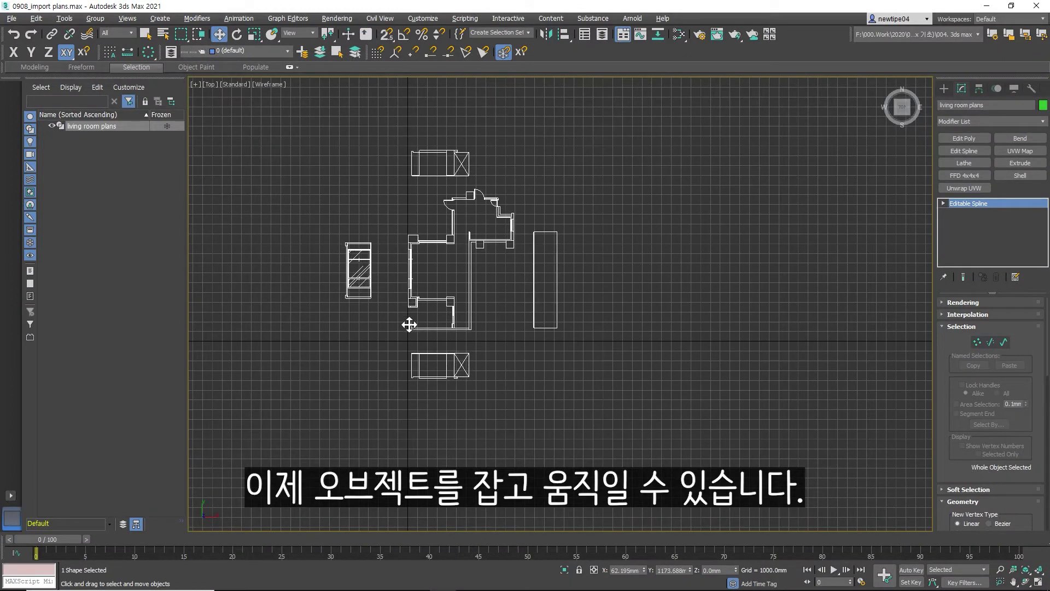
{"action": "scroll", "coordinate": [412, 347], "scroll_direction": "up", "scroll_amount": 5}
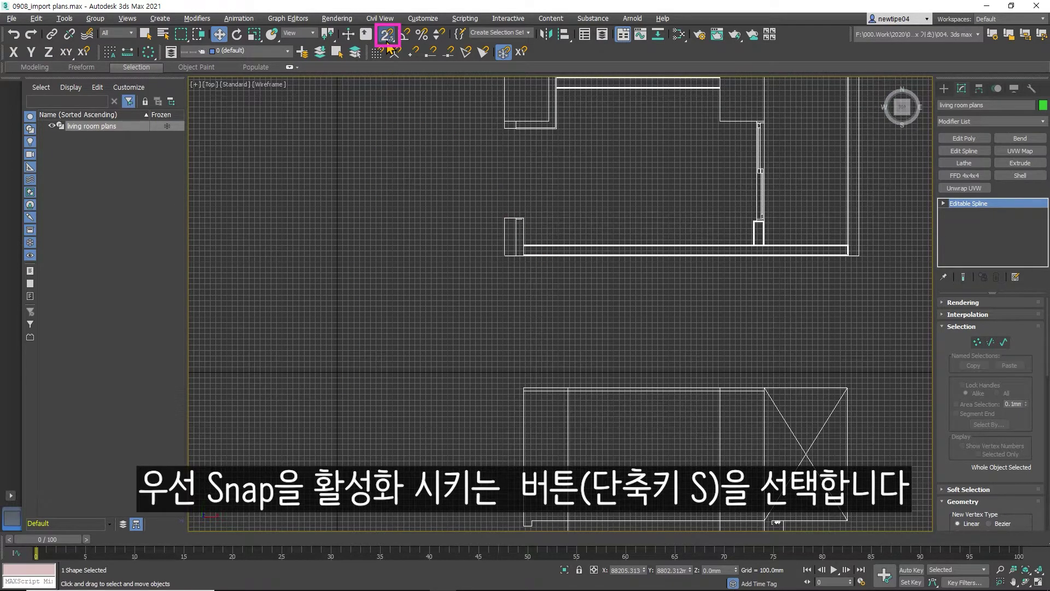
Step: Turn on vertex and grid snapping and snap the plan's corner vertex to the origin
{"action": "left_click", "coordinate": [387, 39]}
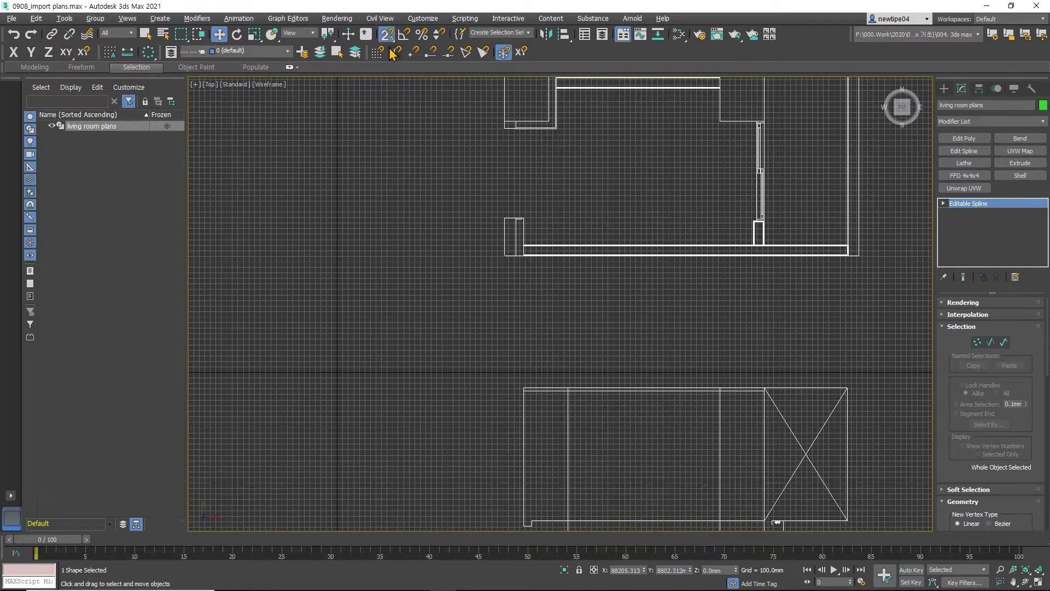
{"action": "left_click", "coordinate": [414, 52]}
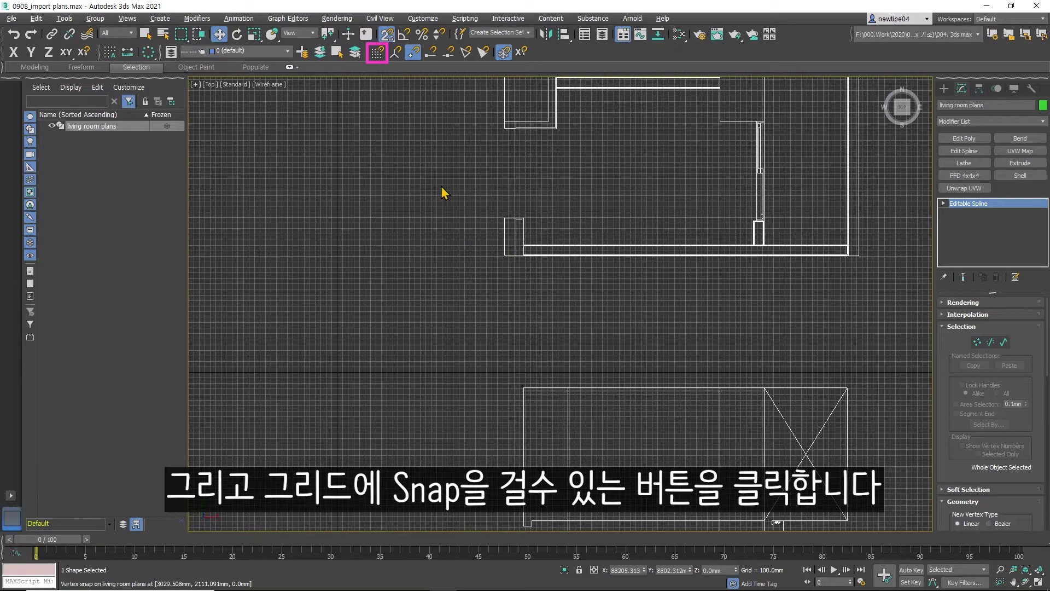
{"action": "left_click", "coordinate": [377, 53]}
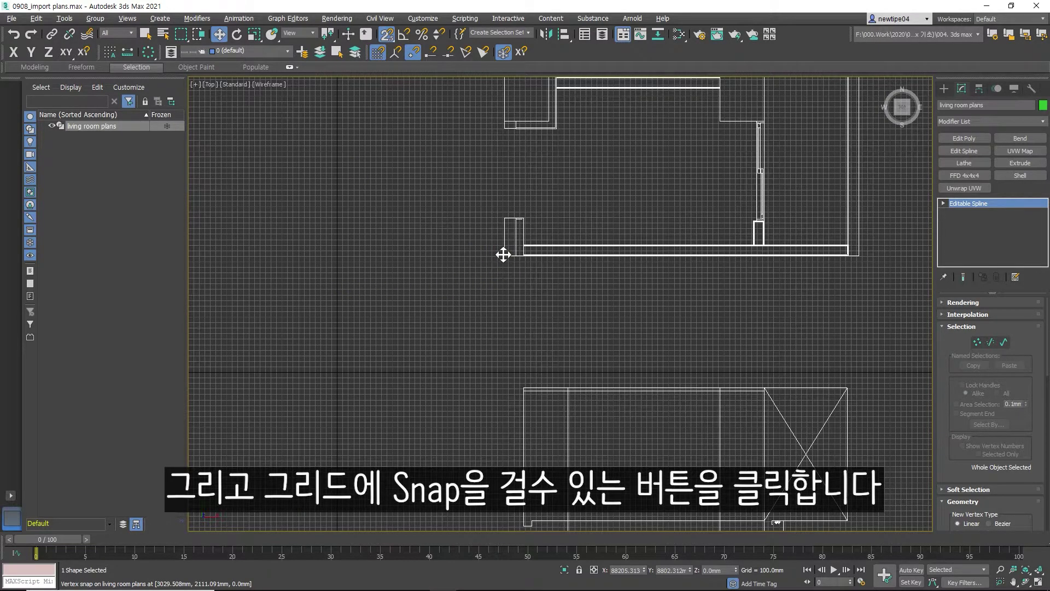
{"action": "scroll", "coordinate": [503, 255], "scroll_direction": "up", "scroll_amount": 2}
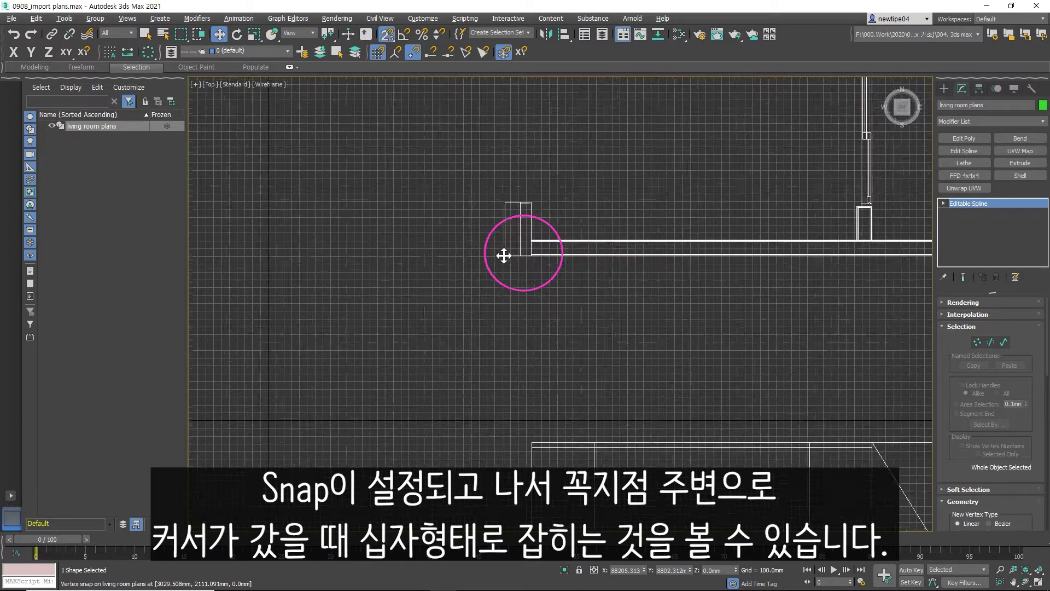
{"action": "scroll", "coordinate": [503, 254], "scroll_direction": "up", "scroll_amount": 3}
{"action": "scroll", "coordinate": [514, 252], "scroll_direction": "up", "scroll_amount": 2}
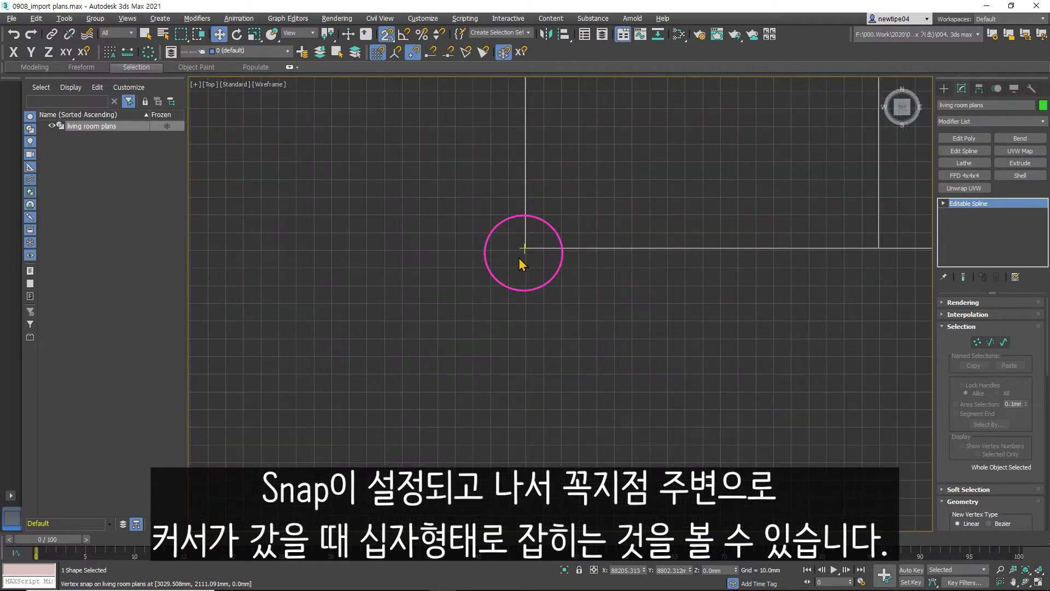
{"action": "mouse_move", "coordinate": [524, 247]}
{"action": "left_mouse_down"}
{"action": "mouse_move", "coordinate": [572, 221]}
{"action": "mouse_move", "coordinate": [309, 375]}
{"action": "left_mouse_up"}
{"action": "scroll", "coordinate": [569, 216], "scroll_direction": "down", "scroll_amount": 2}
{"action": "scroll", "coordinate": [571, 217], "scroll_direction": "down", "scroll_amount": 2}
{"action": "scroll", "coordinate": [571, 221], "scroll_direction": "down", "scroll_amount": 2}
{"action": "scroll", "coordinate": [486, 279], "scroll_direction": "up", "scroll_amount": 2}
{"action": "scroll", "coordinate": [482, 284], "scroll_direction": "up", "scroll_amount": 2}
{"action": "scroll", "coordinate": [523, 323], "scroll_direction": "down", "scroll_amount": 3}
{"action": "scroll", "coordinate": [525, 310], "scroll_direction": "up", "scroll_amount": 2}
{"action": "mouse_move", "coordinate": [525, 310]}
{"action": "middle_mouse_down"}
{"action": "mouse_move", "coordinate": [527, 280]}
{"action": "mouse_move", "coordinate": [499, 262]}
{"action": "middle_mouse_up"}
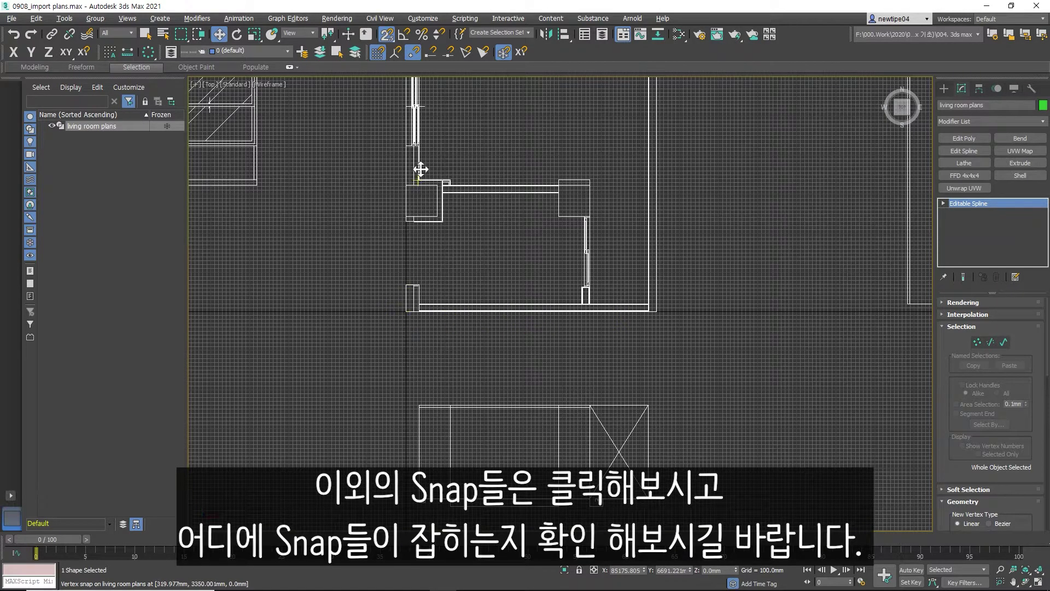
Step: Enable midpoint snapping and move the plan's bottom wall midpoint onto 0,0,0
{"action": "left_click", "coordinate": [450, 53]}
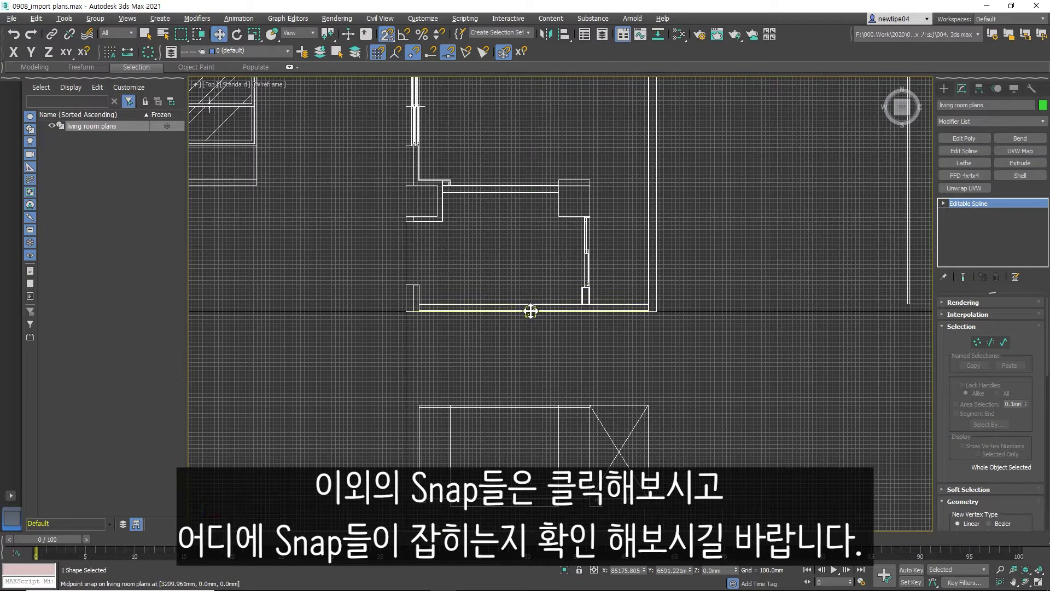
{"action": "mouse_move", "coordinate": [531, 312]}
{"action": "left_mouse_down"}
{"action": "mouse_move", "coordinate": [321, 283]}
{"action": "mouse_move", "coordinate": [321, 297]}
{"action": "left_mouse_up"}
{"action": "scroll", "coordinate": [436, 300], "scroll_direction": "up", "scroll_amount": 3}
{"action": "scroll", "coordinate": [408, 314], "scroll_direction": "up", "scroll_amount": 2}
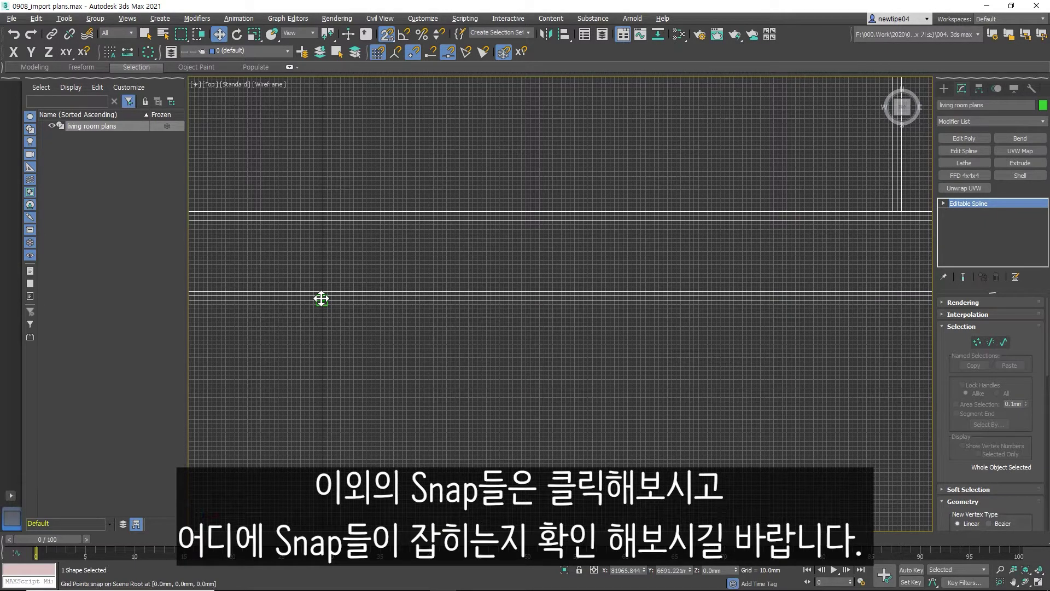
{"action": "scroll", "coordinate": [601, 328], "scroll_direction": "down", "scroll_amount": 5}
Step: Enable axis constraints for snapping and slide the plan along the X axis only
{"action": "scroll", "coordinate": [605, 340], "scroll_direction": "down", "scroll_amount": 3}
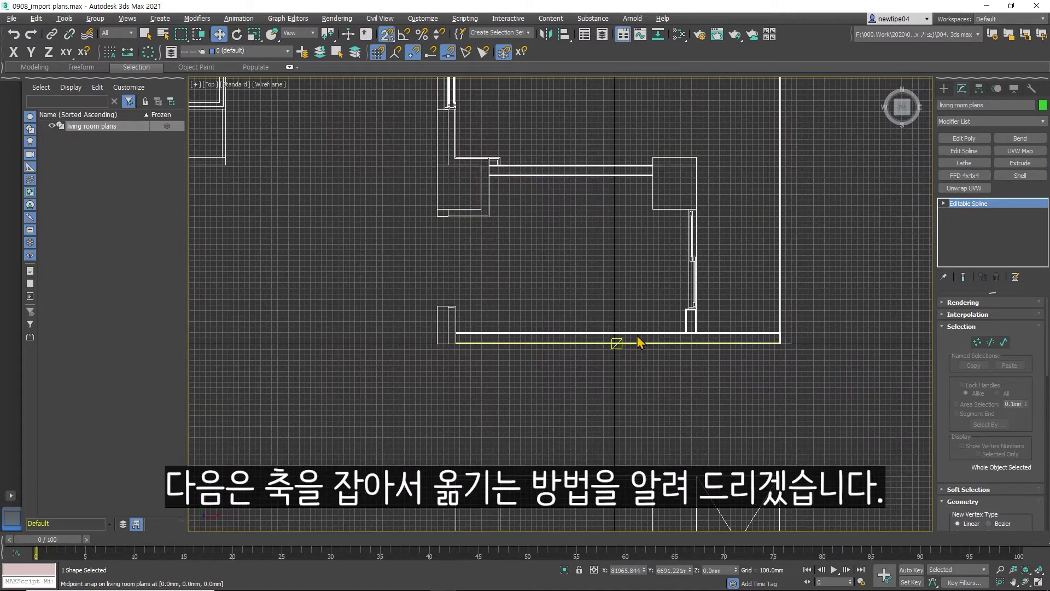
{"action": "scroll", "coordinate": [492, 251], "scroll_direction": "up", "scroll_amount": 2}
{"action": "scroll", "coordinate": [492, 251], "scroll_direction": "up", "scroll_amount": 2}
{"action": "left_click", "coordinate": [67, 52]}
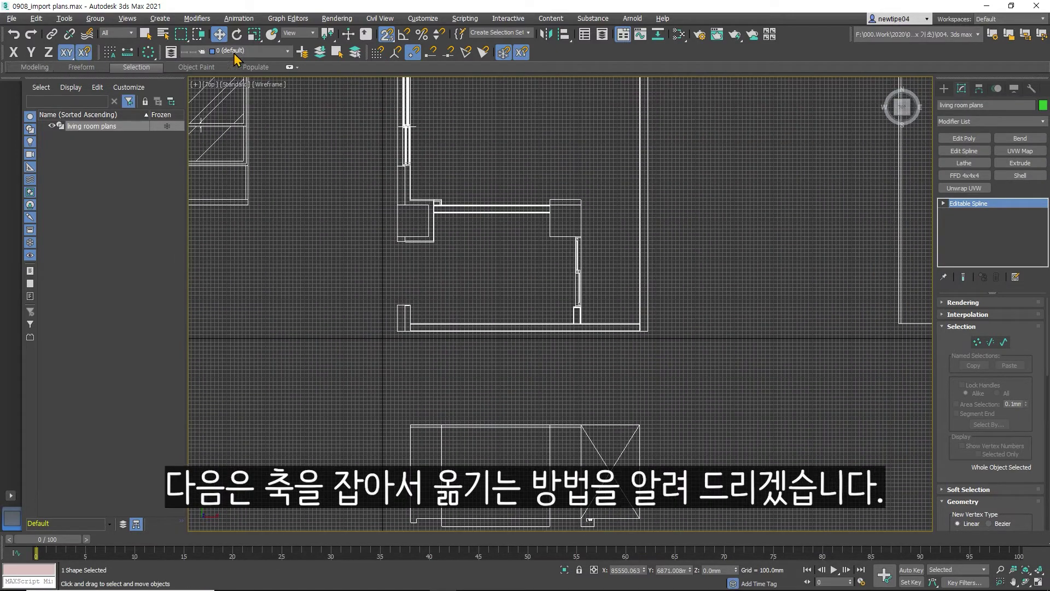
{"action": "left_click", "coordinate": [85, 53]}
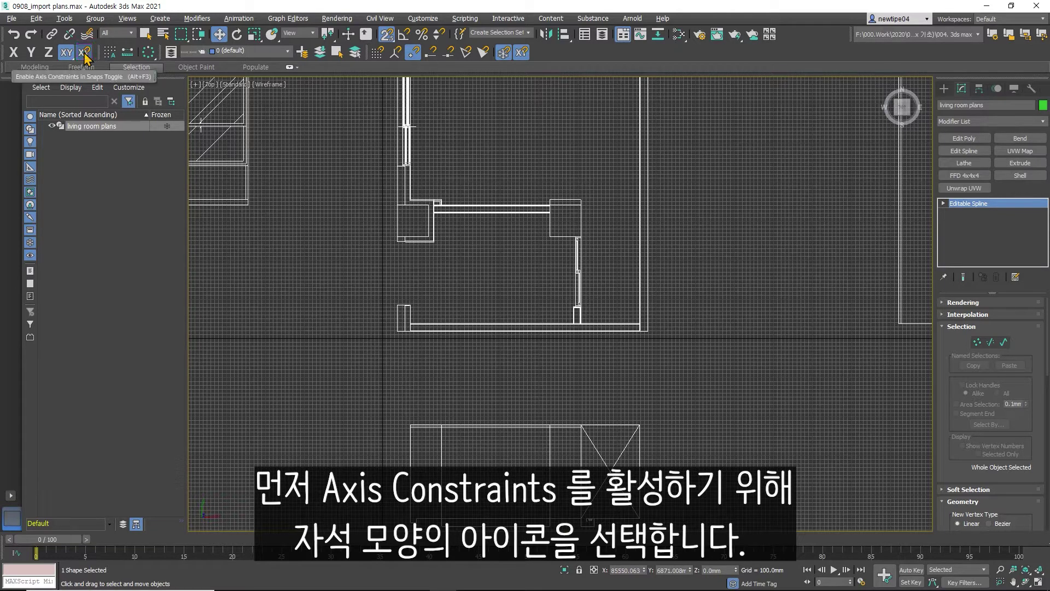
{"action": "left_click", "coordinate": [13, 53]}
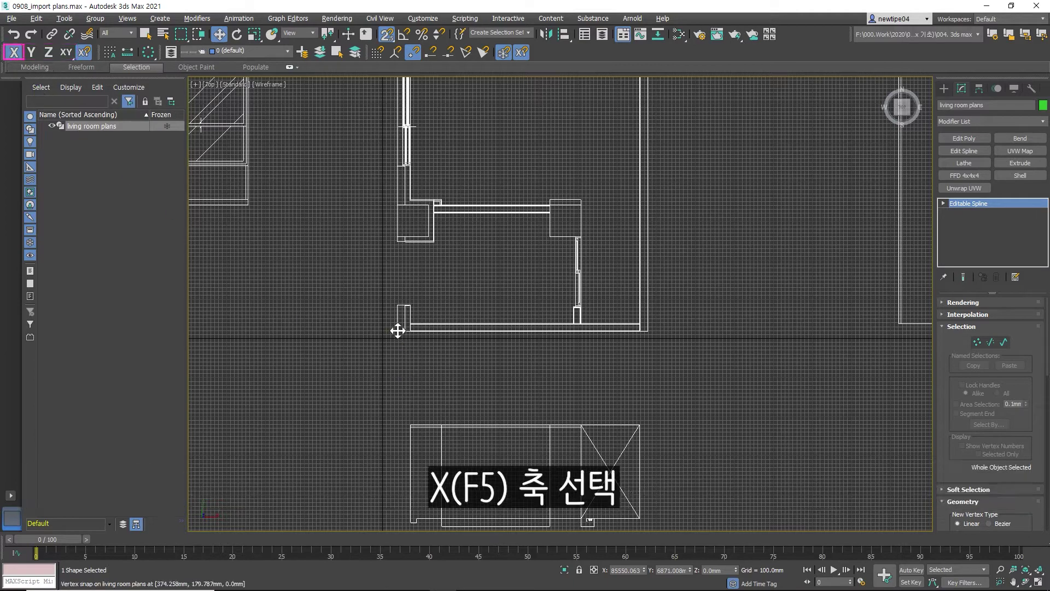
{"action": "mouse_move", "coordinate": [393, 329]}
{"action": "left_mouse_down"}
{"action": "mouse_move", "coordinate": [372, 205]}
{"action": "mouse_move", "coordinate": [592, 189]}
{"action": "mouse_move", "coordinate": [375, 363]}
{"action": "mouse_move", "coordinate": [270, 359]}
{"action": "left_mouse_up"}
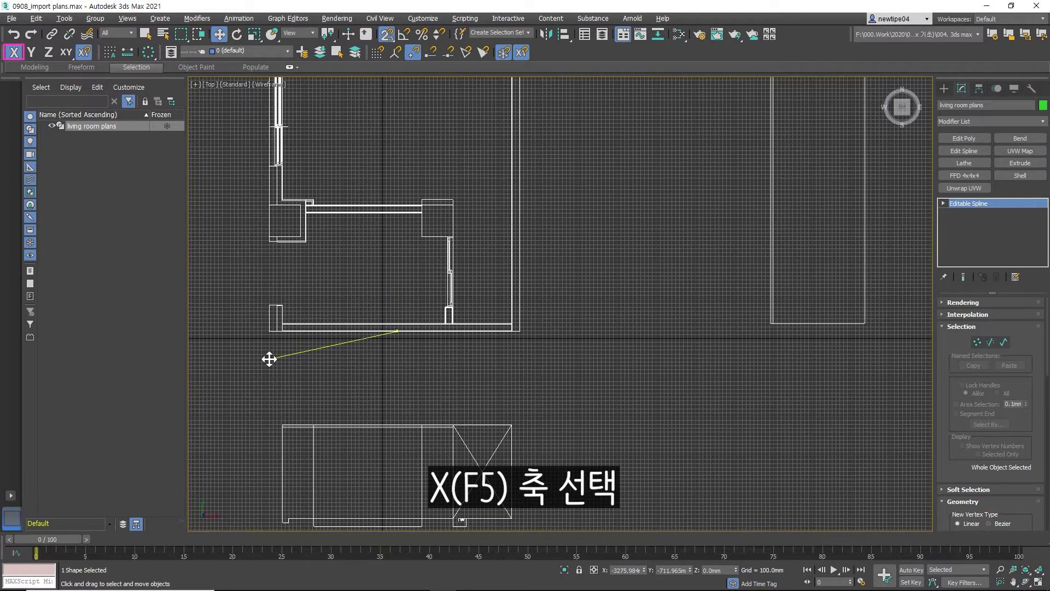
Step: Slide the plan along the Y axis only and restore the four-viewport layout
{"action": "key", "text": "F6"}
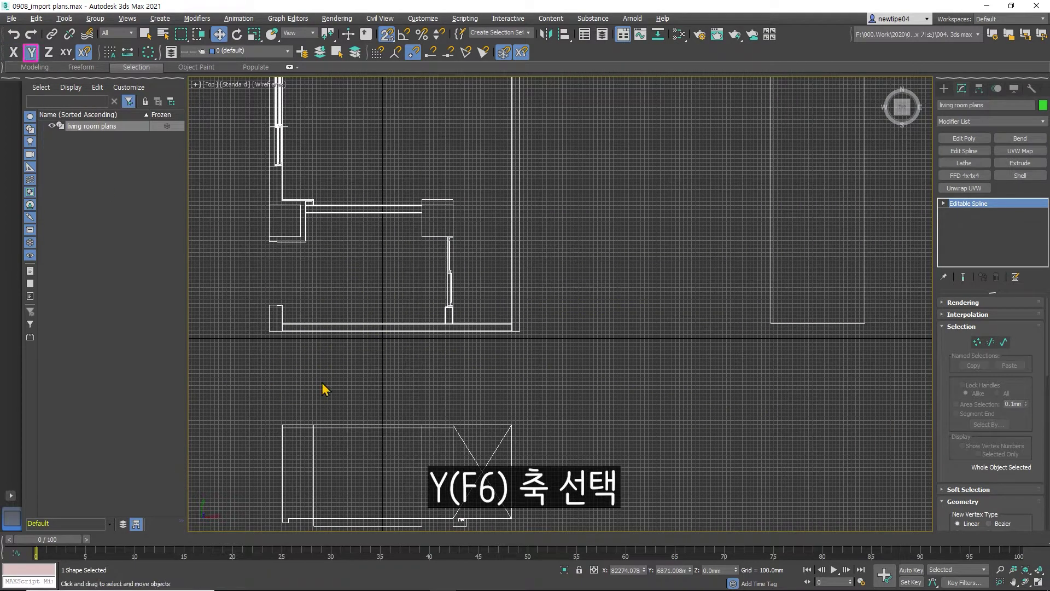
{"action": "mouse_move", "coordinate": [269, 329]}
{"action": "left_mouse_down"}
{"action": "mouse_move", "coordinate": [575, 224]}
{"action": "mouse_move", "coordinate": [674, 371]}
{"action": "mouse_move", "coordinate": [671, 301]}
{"action": "left_mouse_up"}
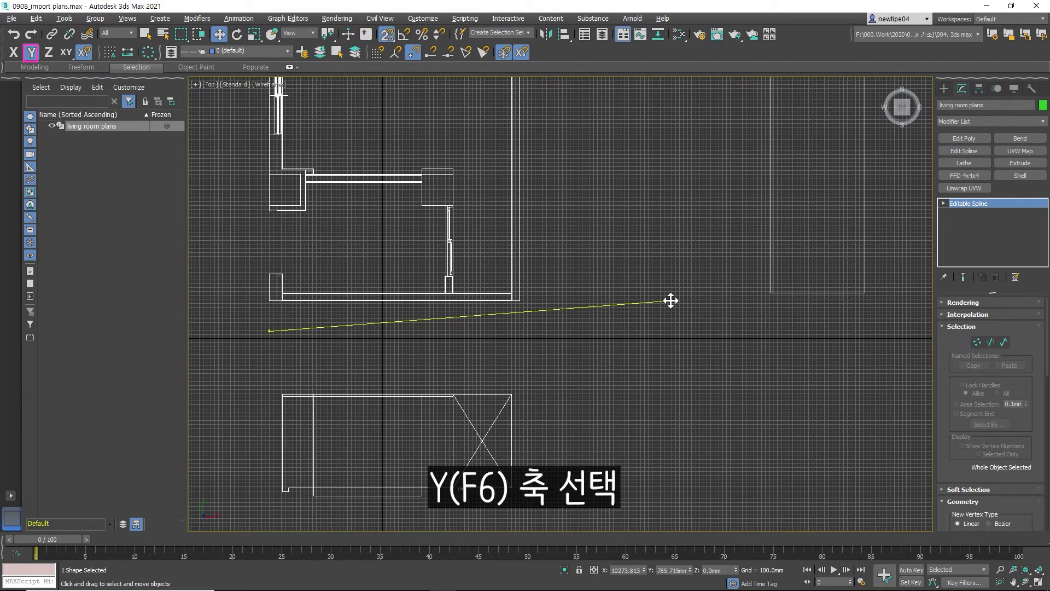
{"action": "left_click_drag", "start_coordinate": [670, 300], "coordinate": [670, 300]}
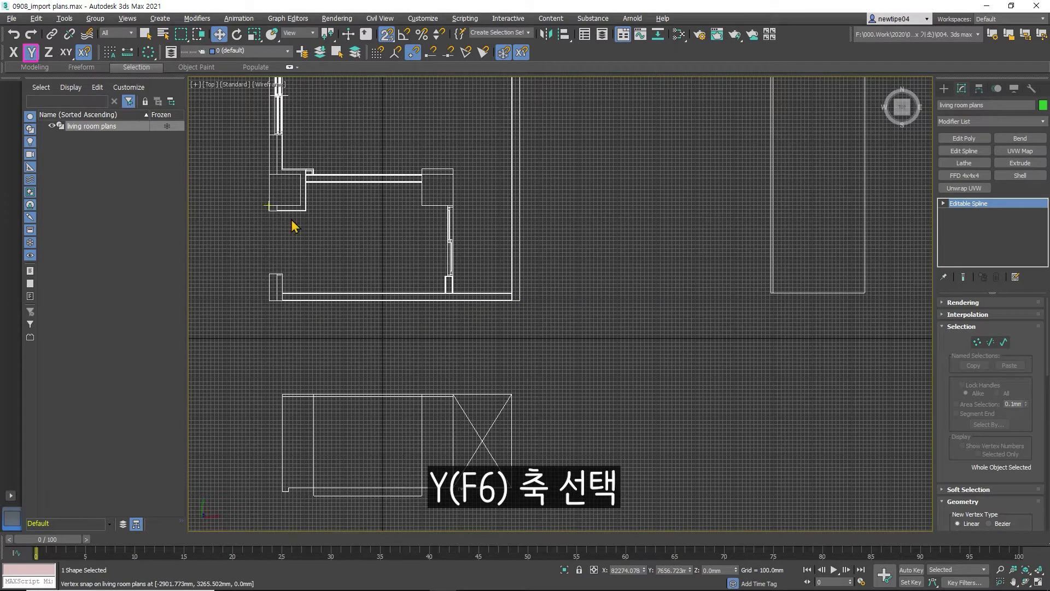
{"action": "left_click", "coordinate": [1036, 584]}
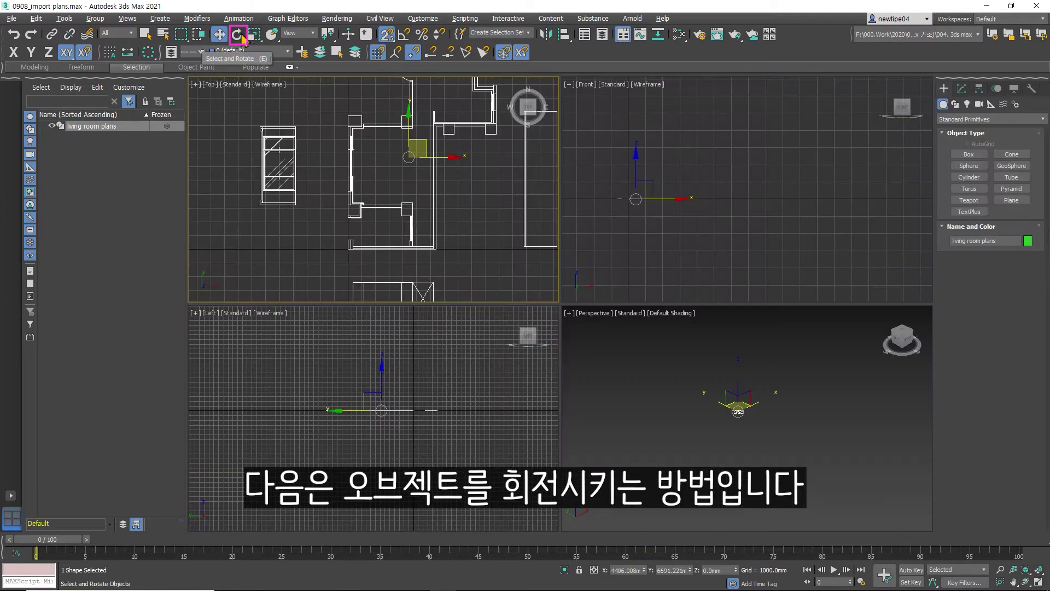
Step: With snapping off, rotate the plan freely about Z, then cancel the rotation
{"action": "left_click", "coordinate": [237, 35]}
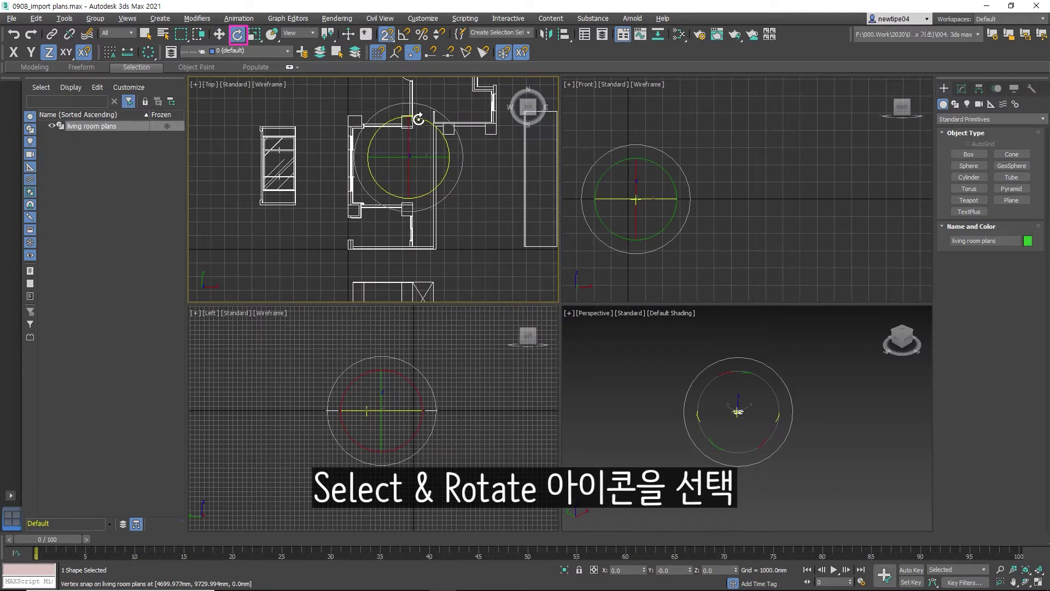
{"action": "left_click", "coordinate": [386, 38]}
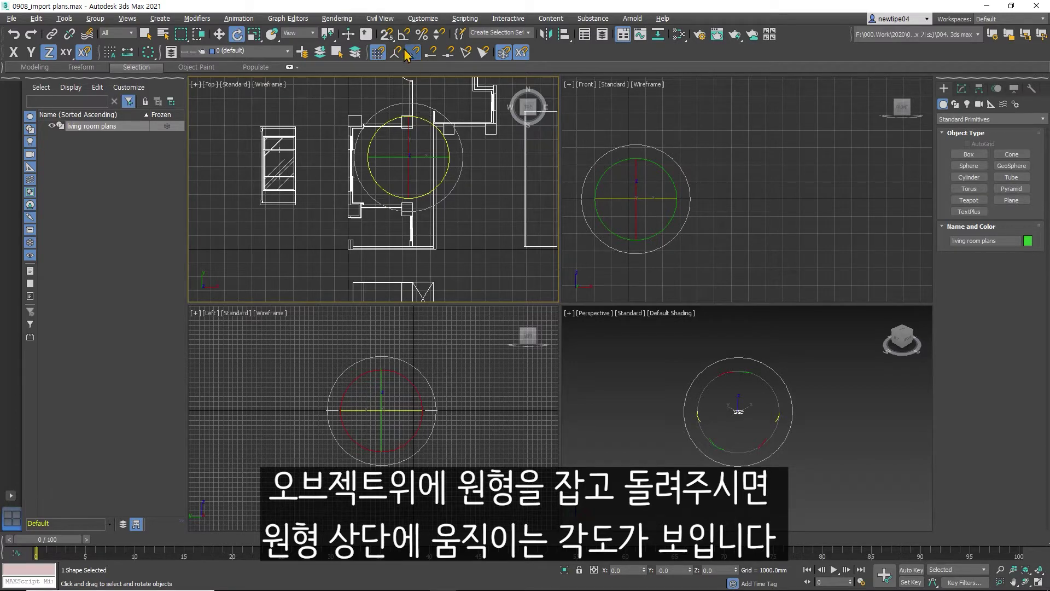
{"action": "mouse_move", "coordinate": [422, 115]}
{"action": "left_mouse_down"}
{"action": "mouse_move", "coordinate": [442, 109]}
{"action": "mouse_move", "coordinate": [466, 178]}
{"action": "left_mouse_up"}
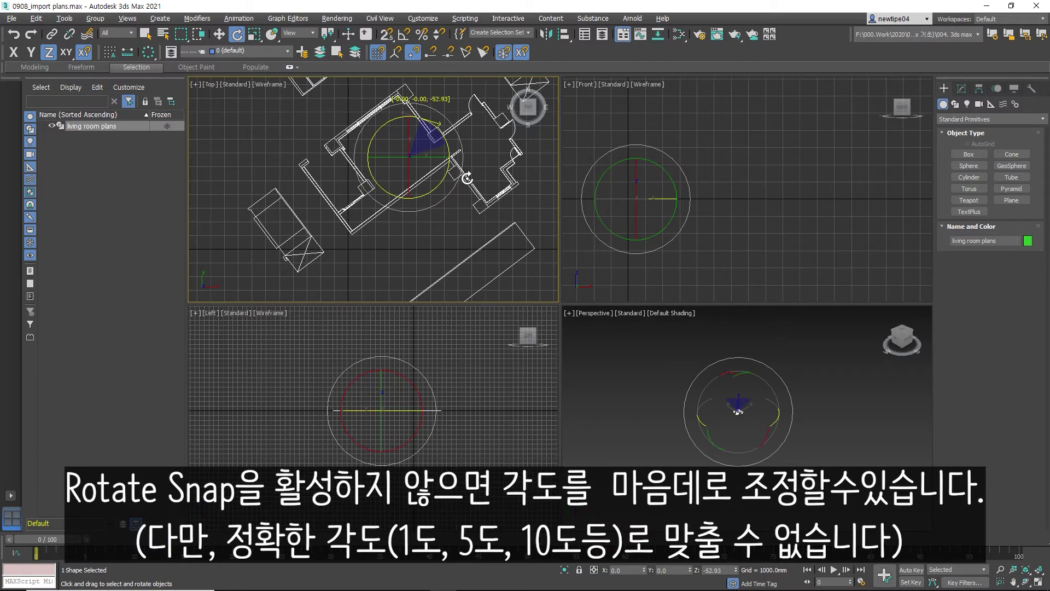
{"action": "left_click_drag", "start_coordinate": [467, 178], "coordinate": [457, 149]}
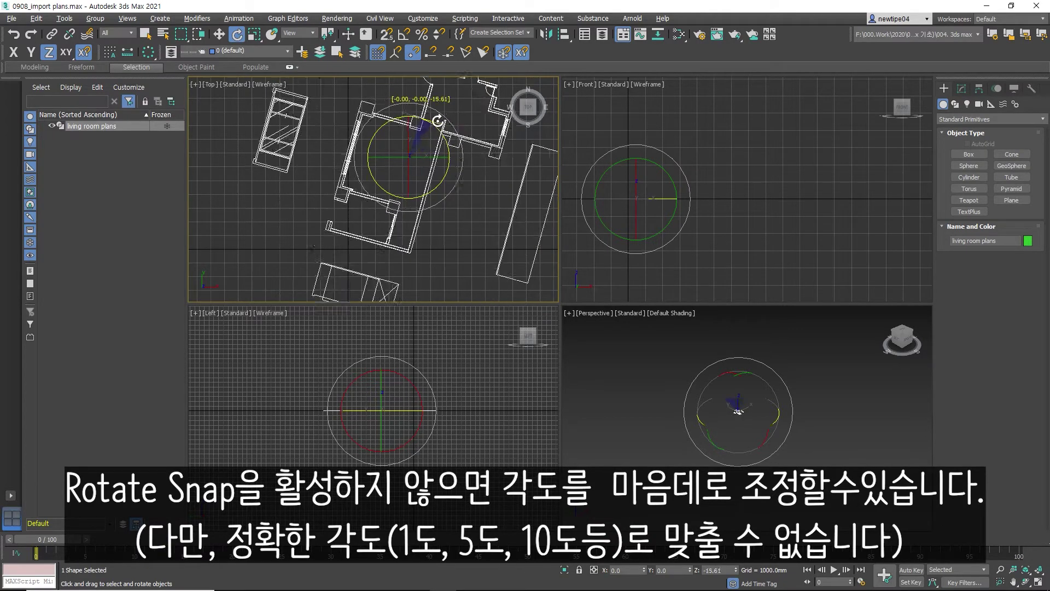
{"action": "right_click", "coordinate": [457, 148]}
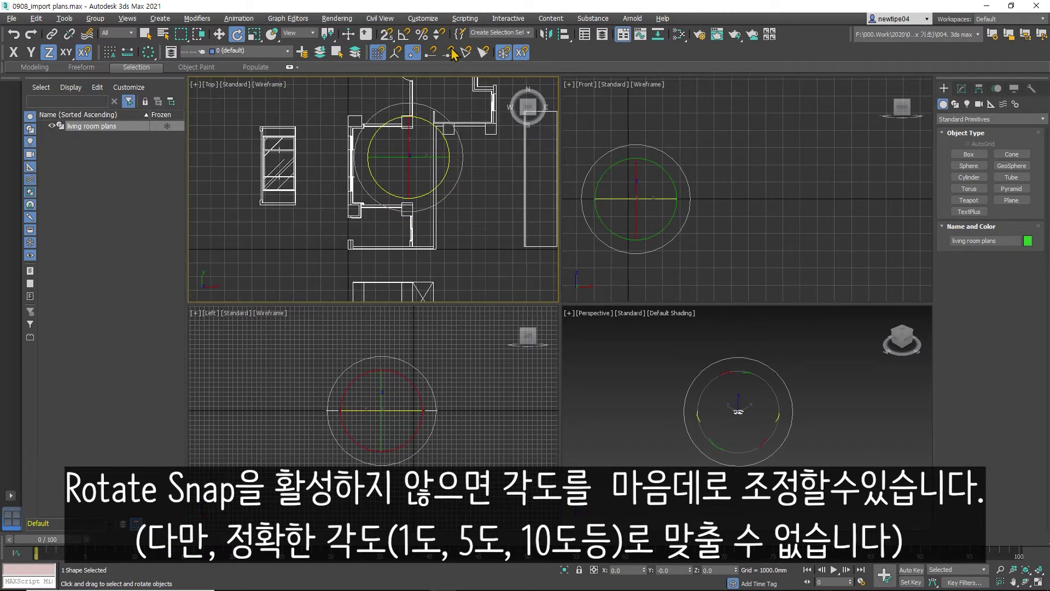
Step: Turn on angle snap with a 30° step and try rotating the plan, then cancel
{"action": "left_click", "coordinate": [404, 36]}
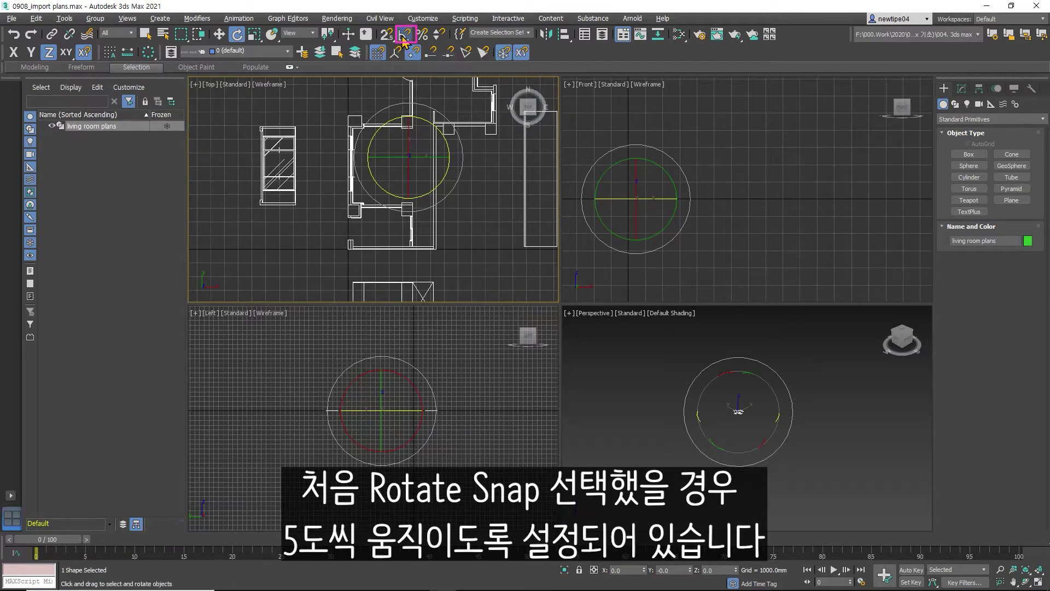
{"action": "mouse_move", "coordinate": [428, 122]}
{"action": "left_mouse_down"}
{"action": "mouse_move", "coordinate": [437, 130]}
{"action": "mouse_move", "coordinate": [430, 116]}
{"action": "left_mouse_up"}
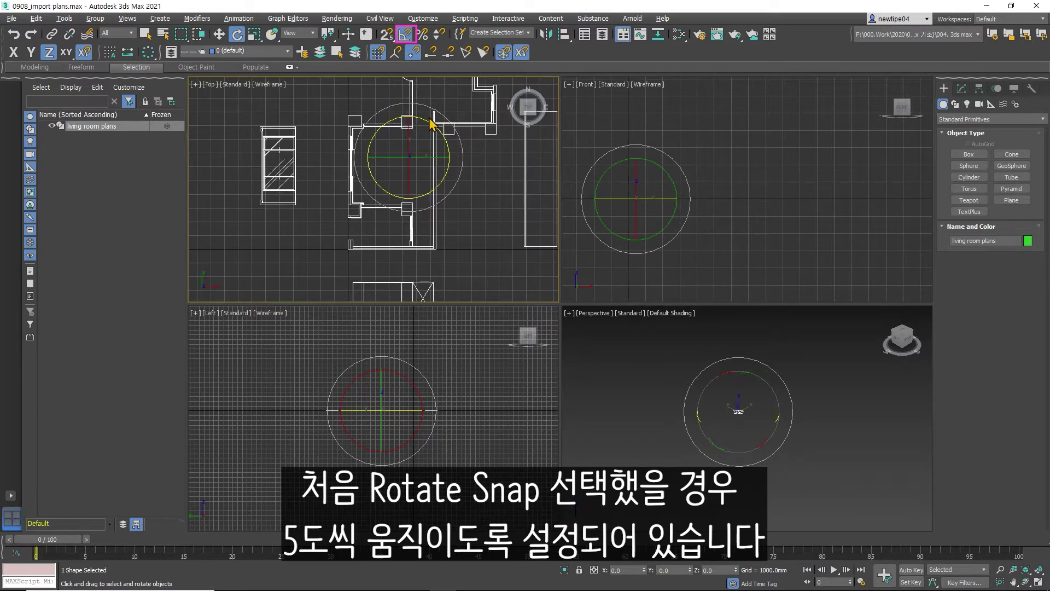
{"action": "right_click", "coordinate": [405, 36]}
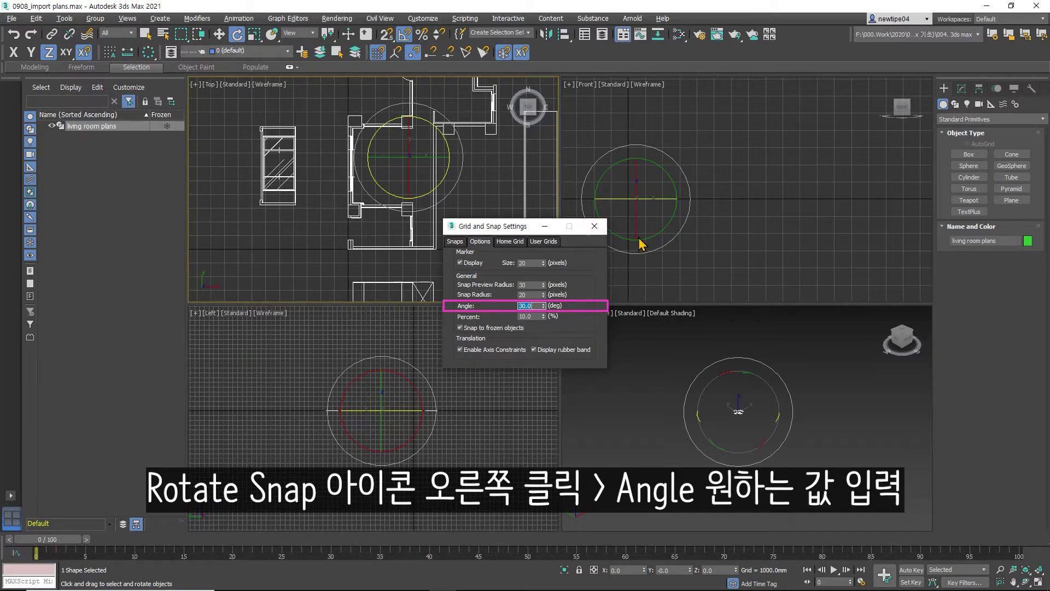
{"action": "left_click", "coordinate": [594, 226]}
{"action": "left_click_drag", "start_coordinate": [437, 128], "coordinate": [410, 163]}
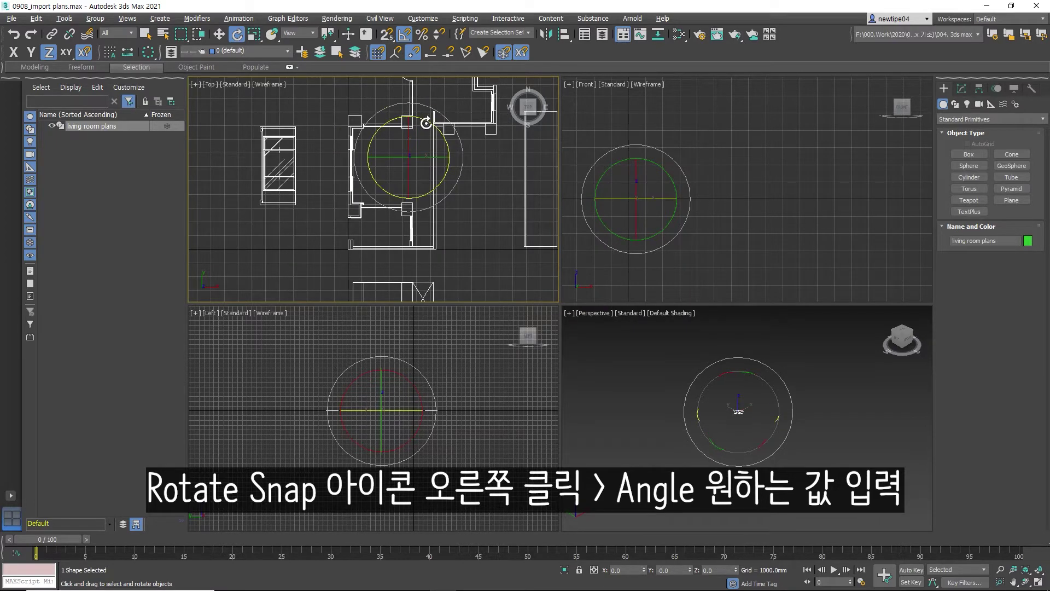
{"action": "left_click_drag", "start_coordinate": [428, 123], "coordinate": [435, 132]}
{"action": "right_click", "coordinate": [432, 139]}
Step: Change the angle snap step to 1° and rotate the plan in 1° increments
{"action": "right_click", "coordinate": [404, 34]}
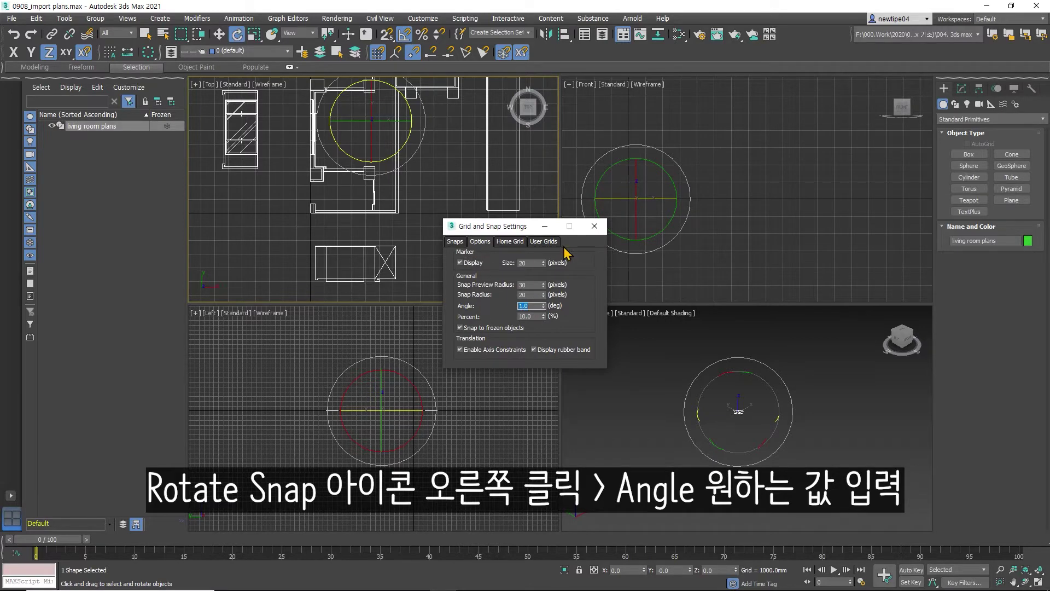
{"action": "left_click", "coordinate": [594, 227]}
{"action": "left_click_drag", "start_coordinate": [400, 98], "coordinate": [399, 97]}
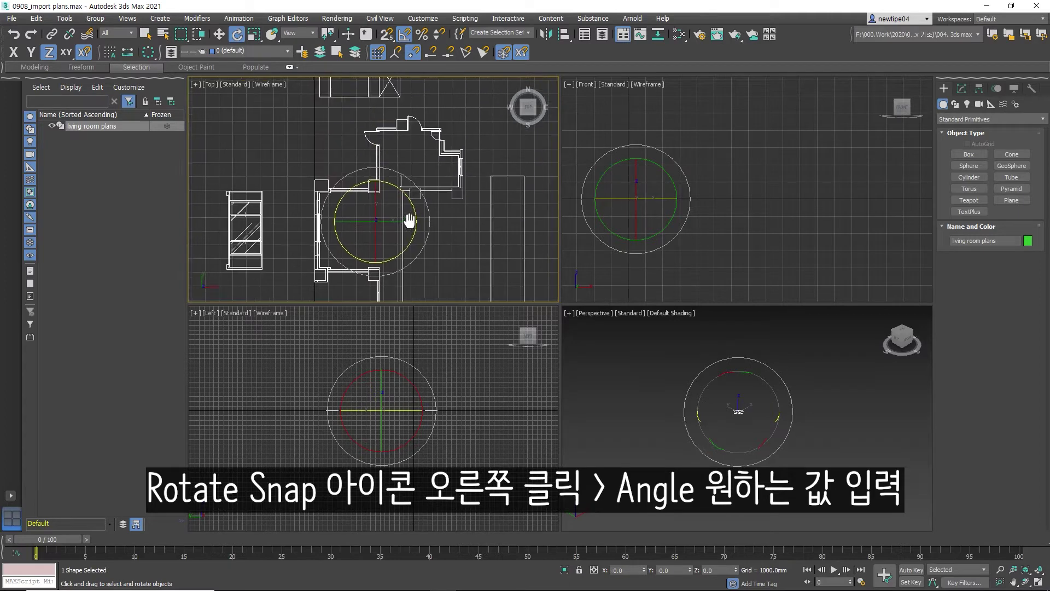
{"action": "middle_click_drag", "start_coordinate": [400, 98], "coordinate": [402, 201]}
{"action": "left_click_drag", "start_coordinate": [402, 201], "coordinate": [401, 197]}
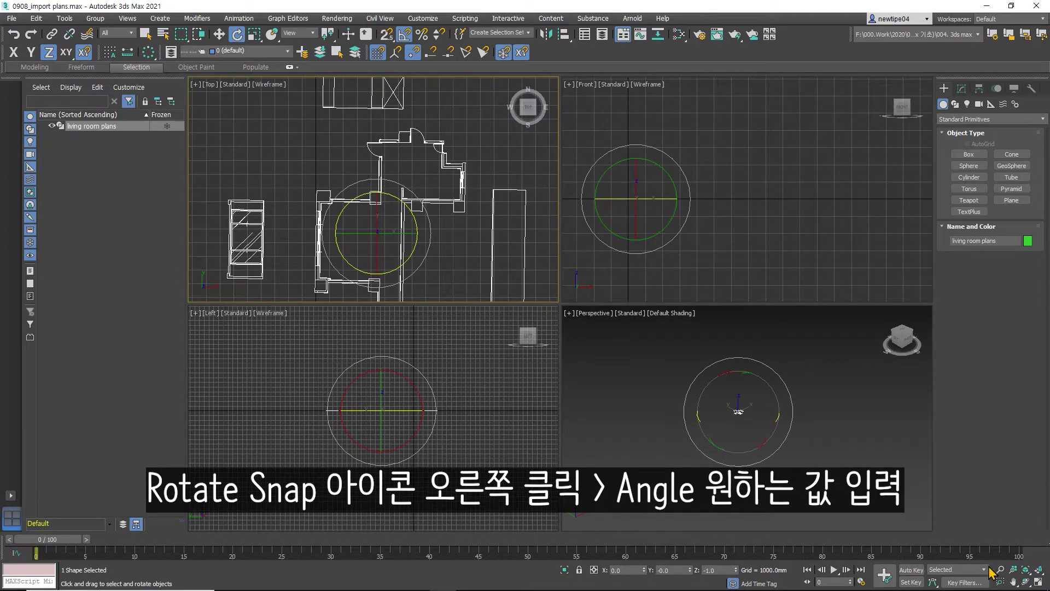
Step: Maximize the Top view and finish the snapped rotation test on the plan
{"action": "left_click", "coordinate": [1037, 582]}
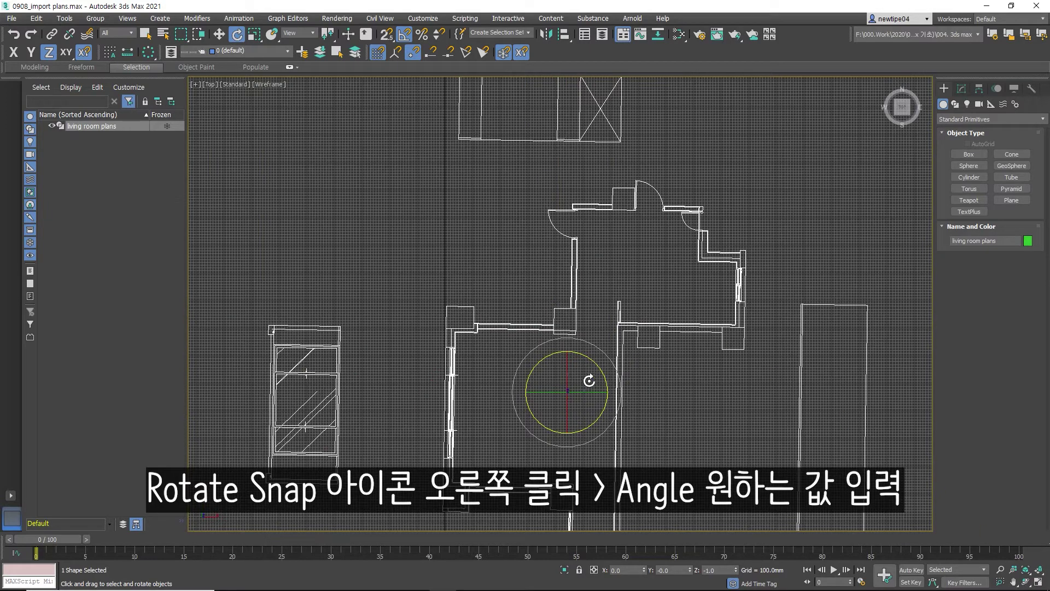
{"action": "left_click_drag", "start_coordinate": [589, 380], "coordinate": [590, 359]}
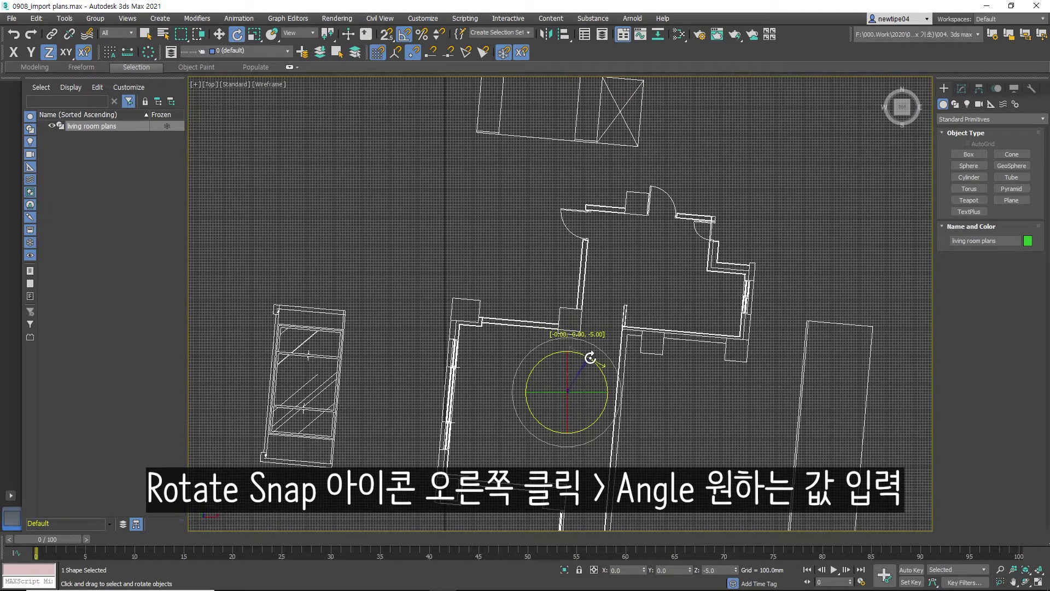
{"action": "left_click_drag", "start_coordinate": [590, 358], "coordinate": [590, 359]}
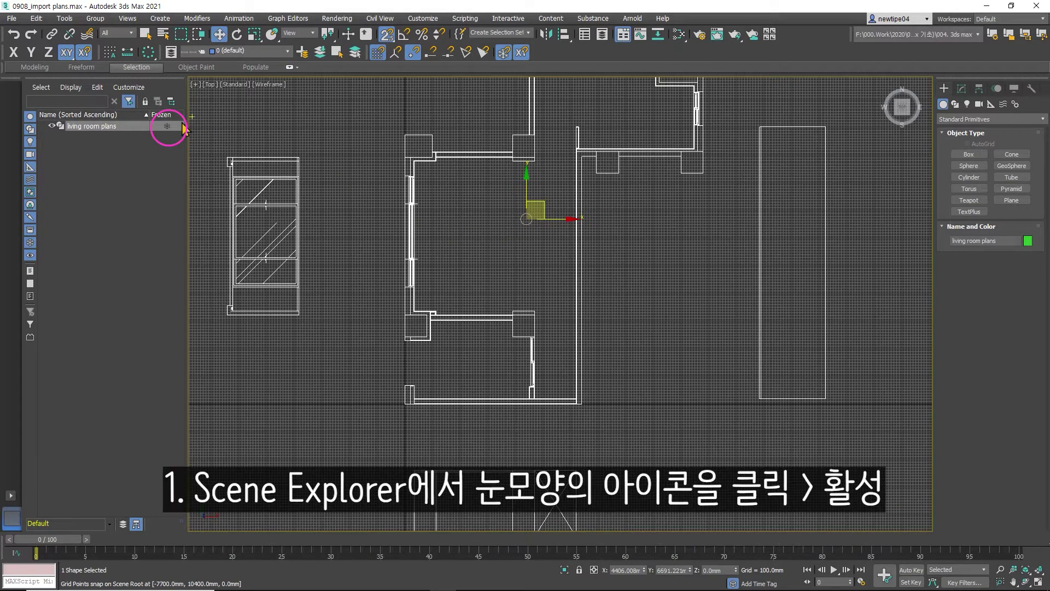
{"action": "left_click", "coordinate": [166, 127]}
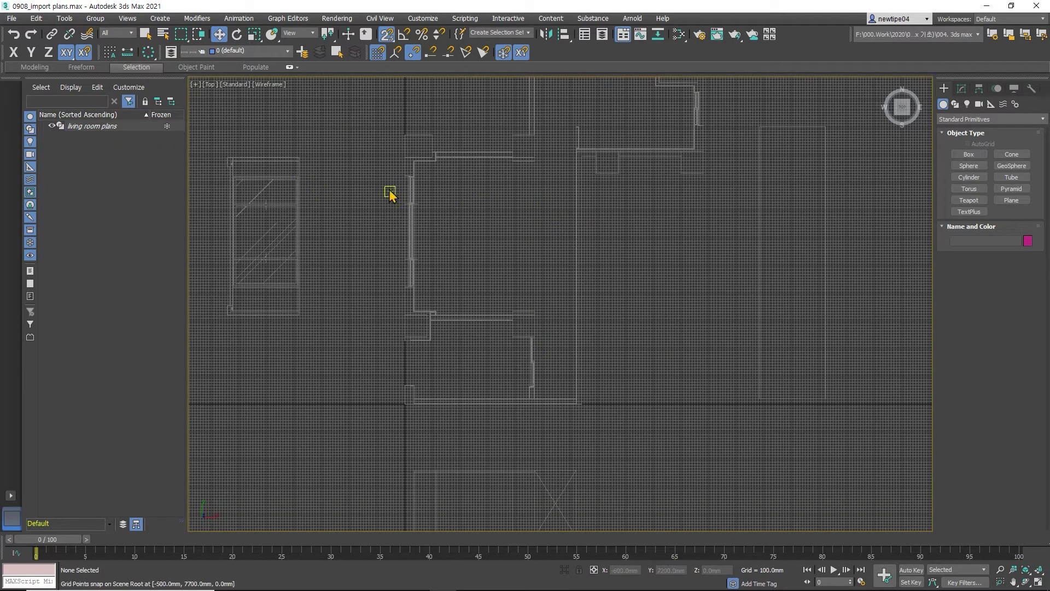
{"action": "left_click", "coordinate": [167, 127]}
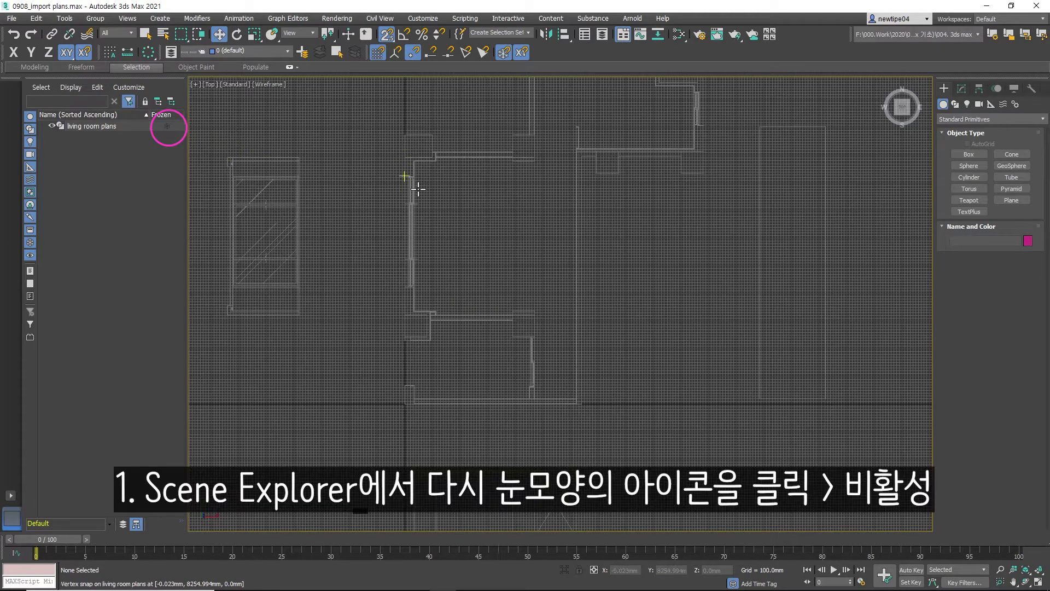
{"action": "left_click", "coordinate": [411, 208]}
{"action": "left_click_drag", "start_coordinate": [413, 209], "coordinate": [476, 210]}
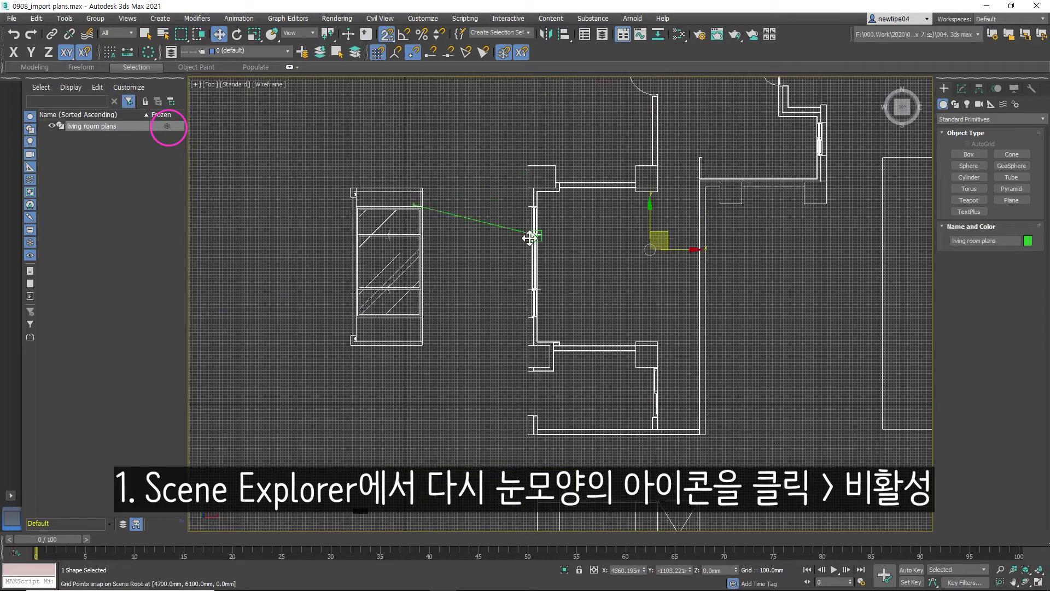
{"action": "right_click", "coordinate": [476, 210]}
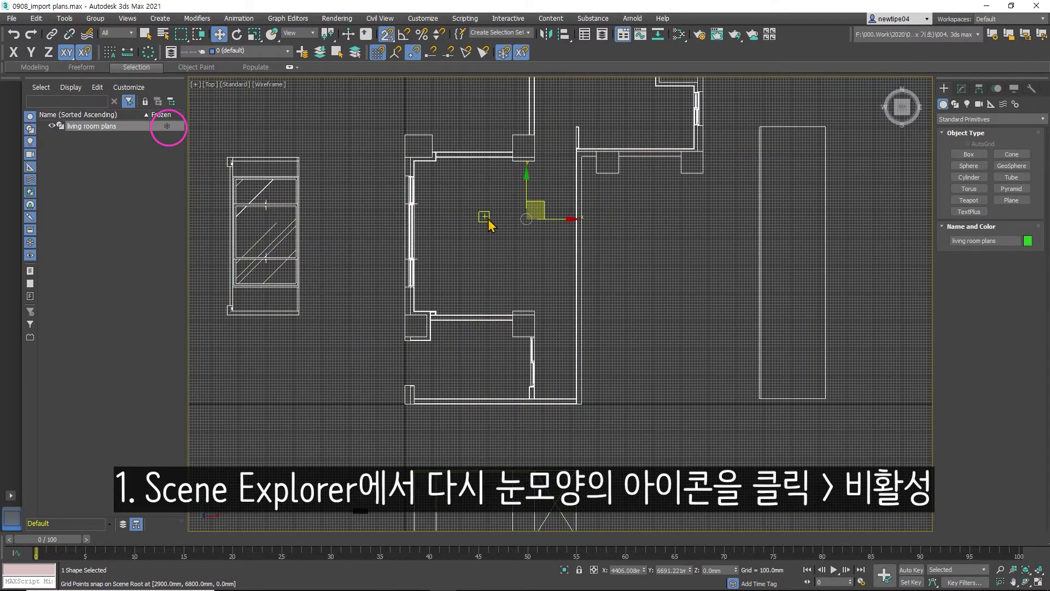
{"action": "left_click", "coordinate": [492, 241]}
{"action": "left_click", "coordinate": [399, 202]}
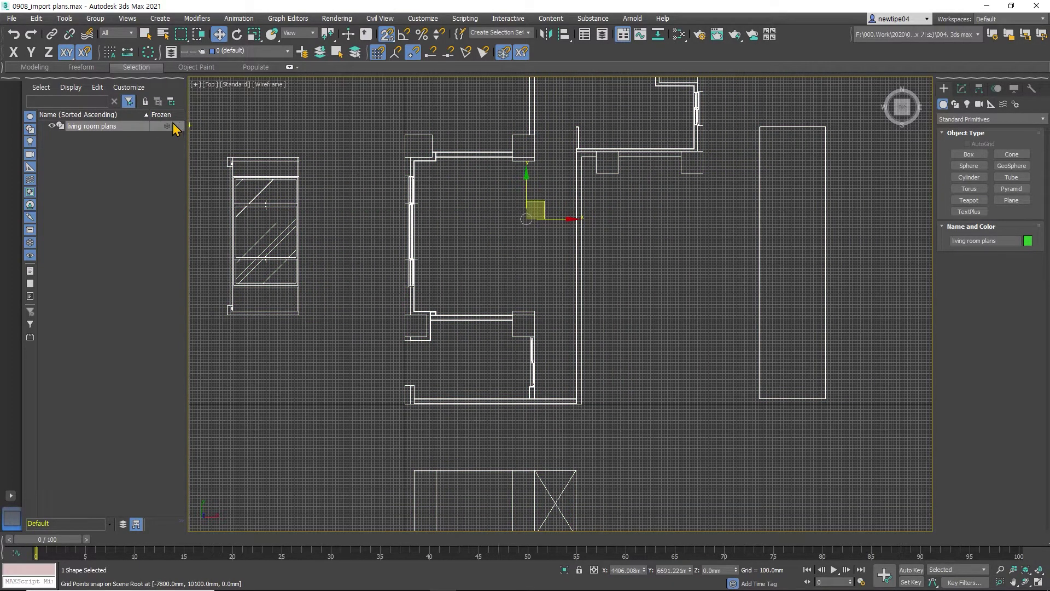
{"action": "right_click", "coordinate": [409, 181]}
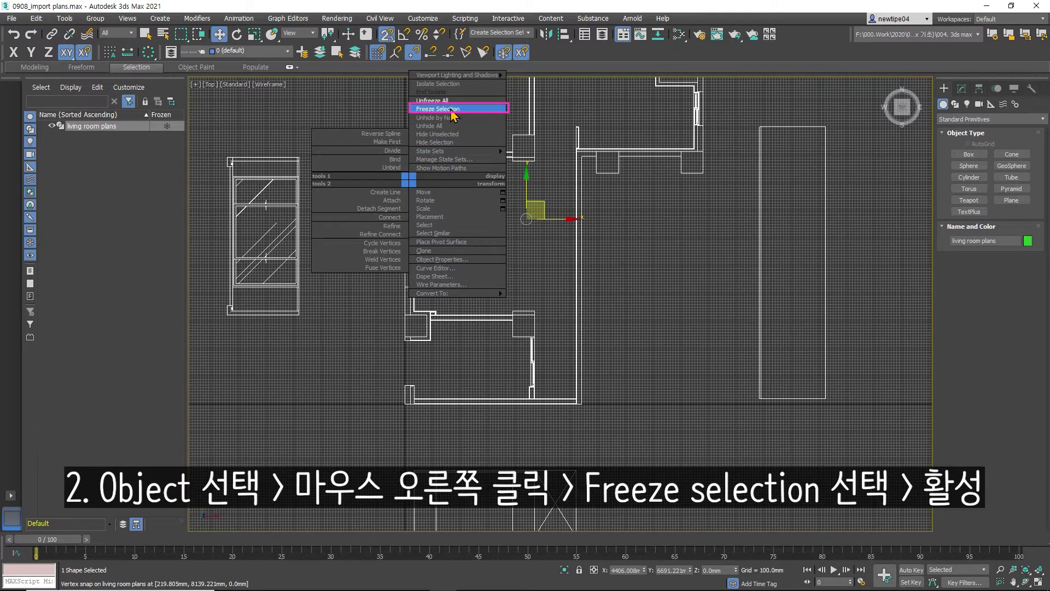
{"action": "left_click", "coordinate": [452, 112]}
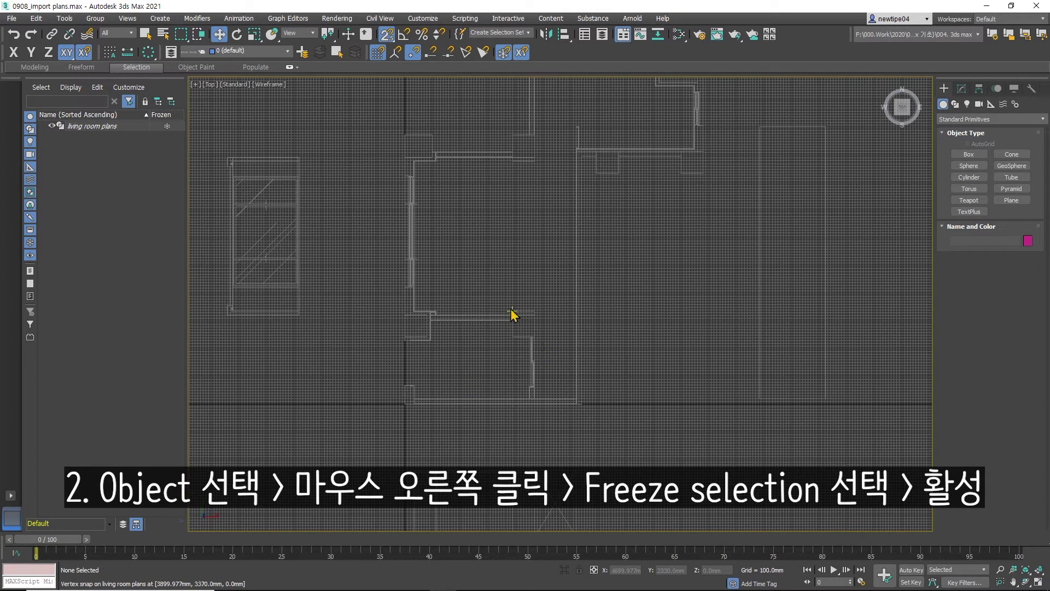
{"action": "right_click", "coordinate": [430, 202]}
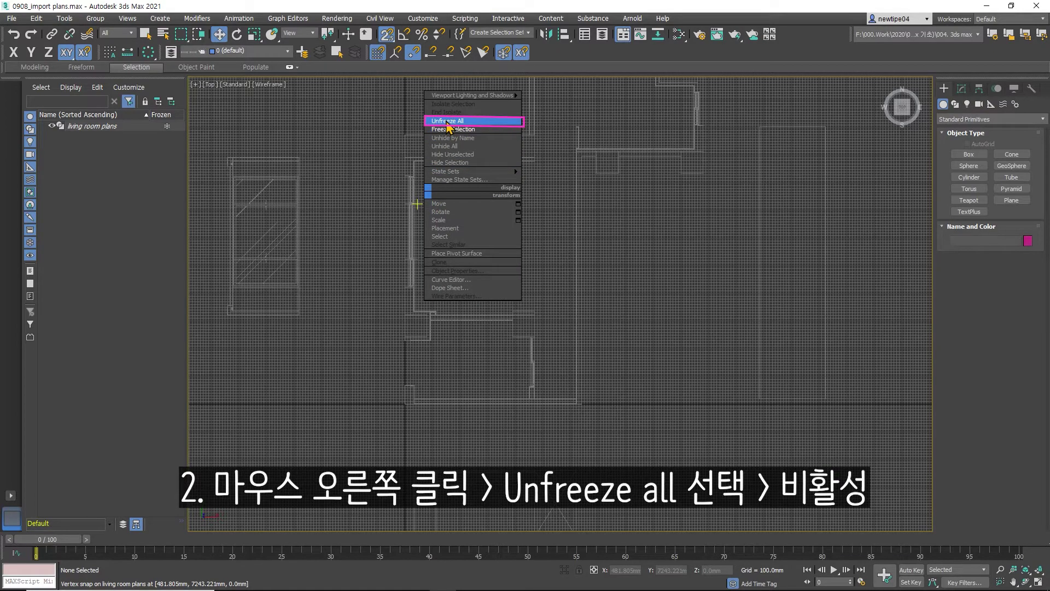
{"action": "left_click", "coordinate": [449, 127]}
{"action": "left_click_drag", "start_coordinate": [436, 151], "coordinate": [521, 200]}
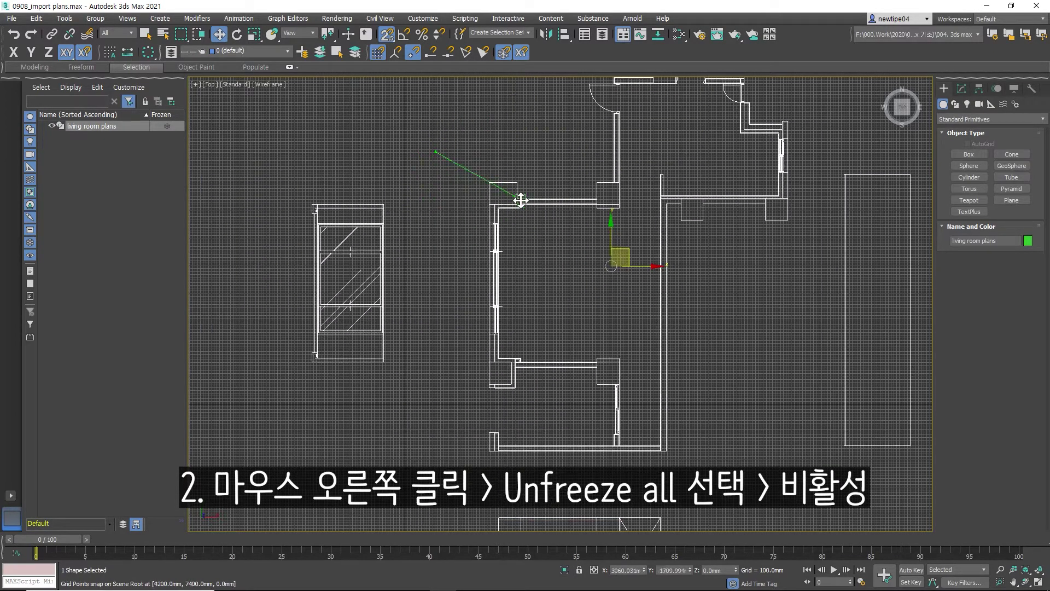
{"action": "left_click", "coordinate": [539, 265]}
{"action": "left_click_drag", "start_coordinate": [539, 264], "coordinate": [412, 164]}
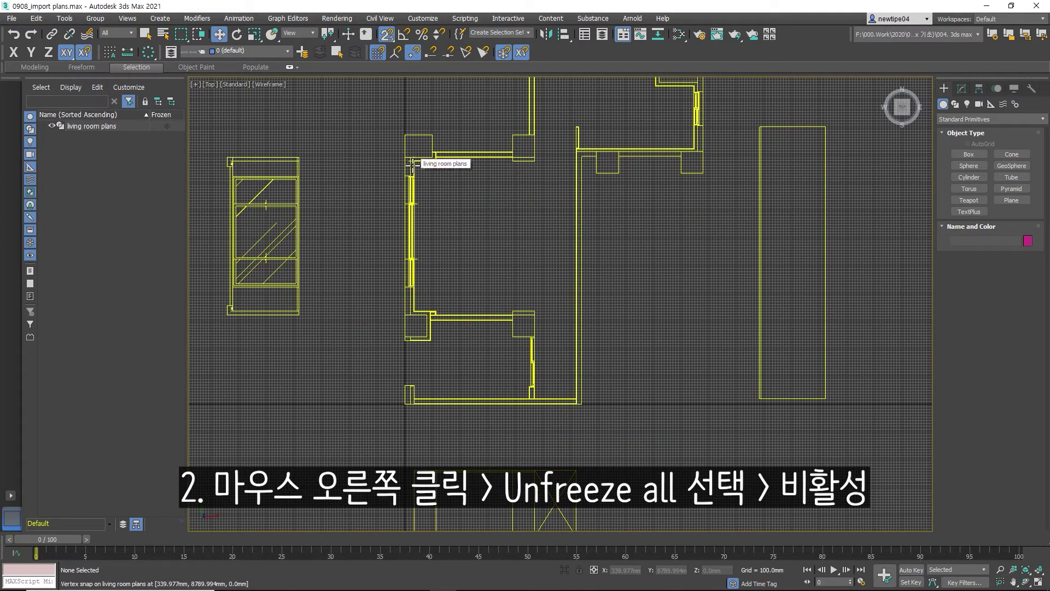
{"action": "left_click", "coordinate": [430, 164]}
{"action": "left_click", "coordinate": [461, 197]}
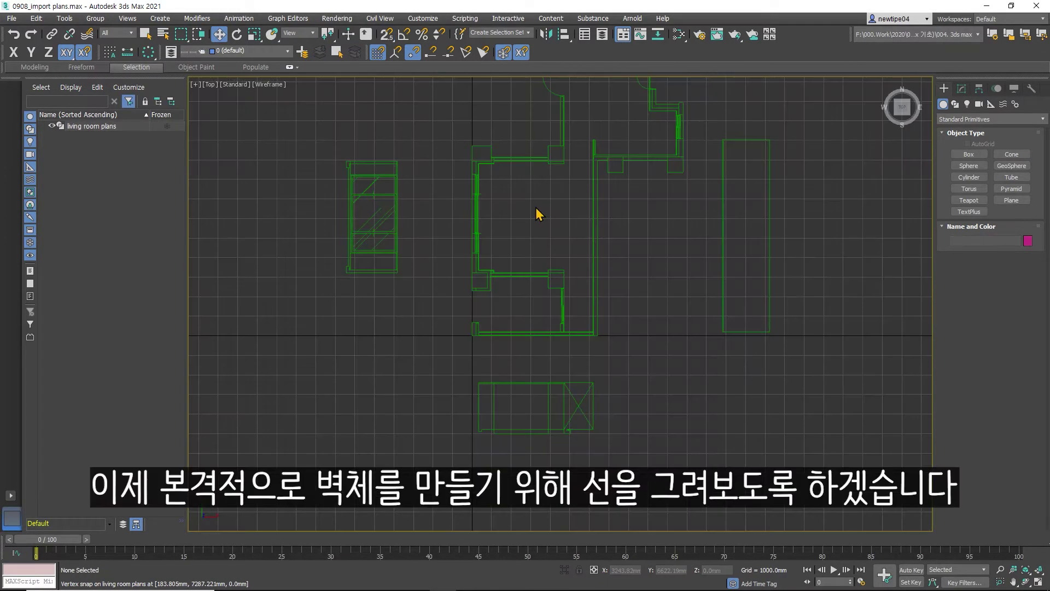
Step: Select the floor plan and freeze it with Freeze Selection
{"action": "scroll", "coordinate": [511, 204], "scroll_direction": "up", "scroll_amount": 2}
{"action": "middle_click_drag", "start_coordinate": [486, 205], "coordinate": [448, 206]}
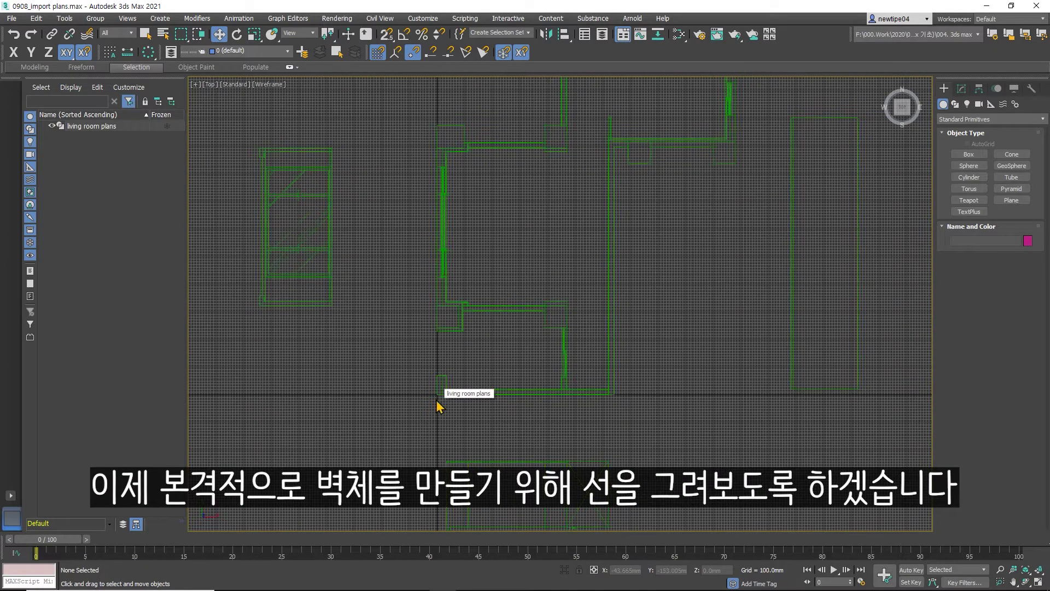
{"action": "left_click", "coordinate": [442, 269]}
{"action": "right_click", "coordinate": [442, 269]}
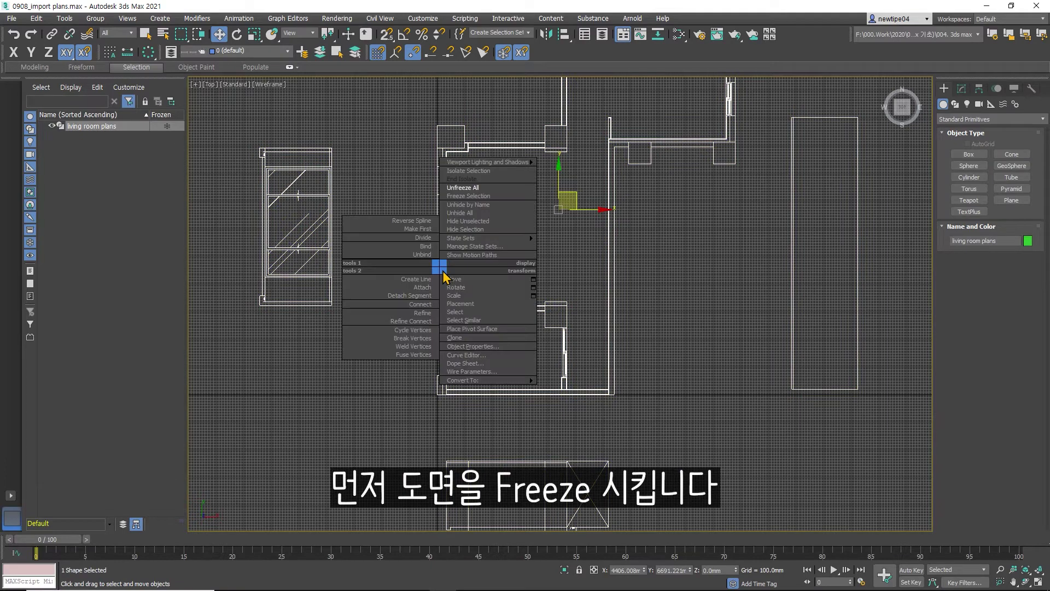
{"action": "left_click", "coordinate": [480, 196]}
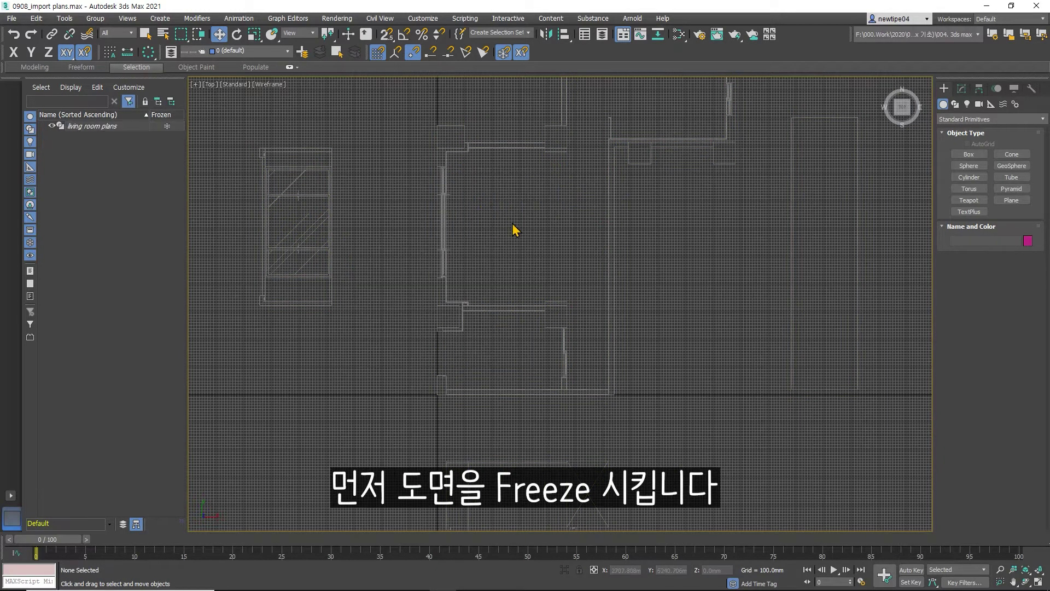
Step: Turn on Snap To Frozen Objects on the toolbar
{"action": "middle_click_drag", "start_coordinate": [597, 236], "coordinate": [495, 257]}
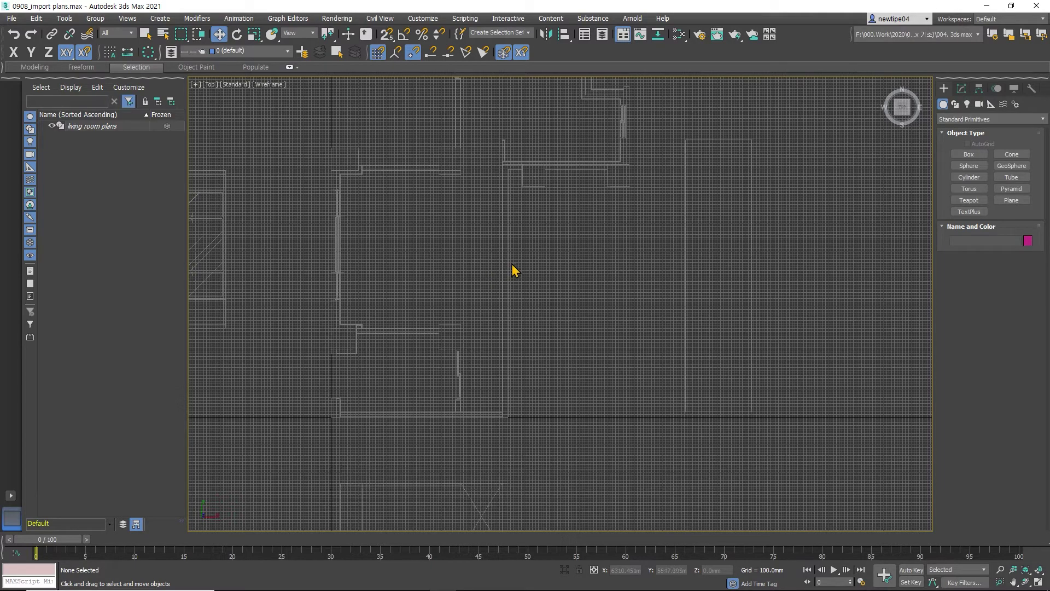
{"action": "middle_click_drag", "start_coordinate": [514, 271], "coordinate": [569, 250]}
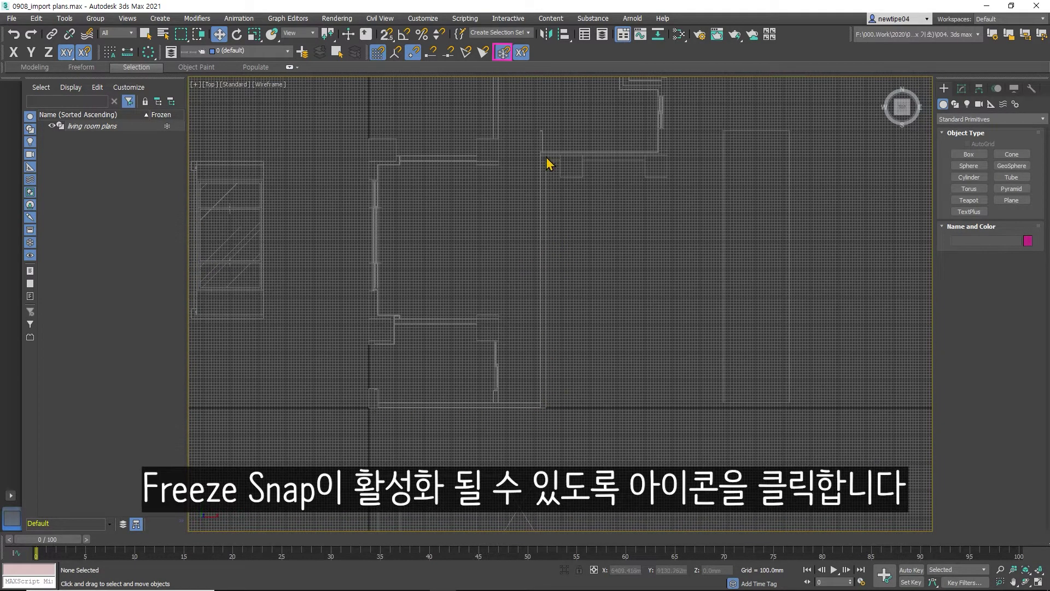
{"action": "left_click", "coordinate": [503, 57]}
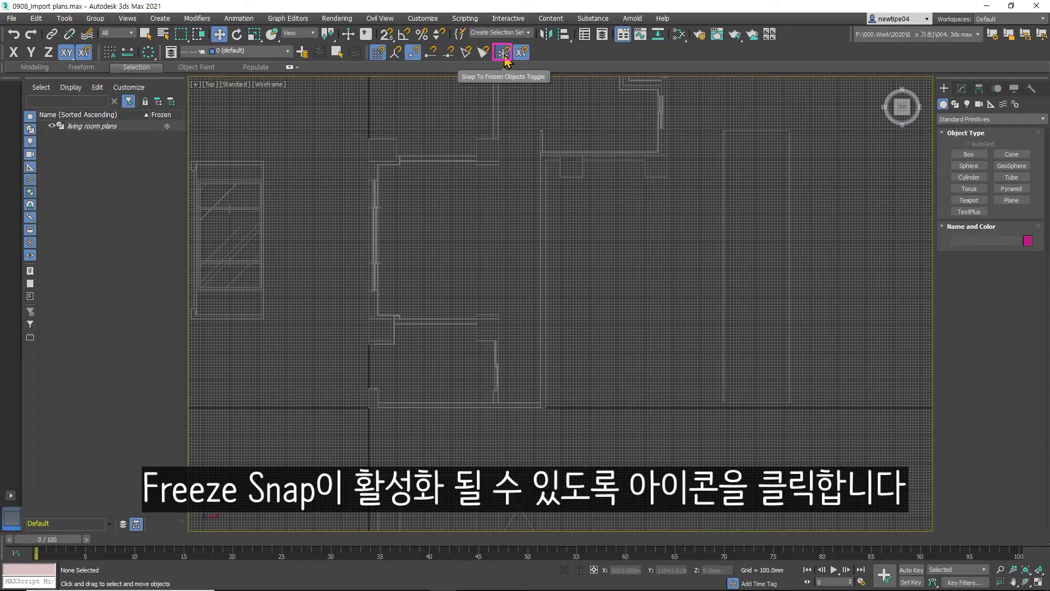
{"action": "left_click", "coordinate": [502, 53]}
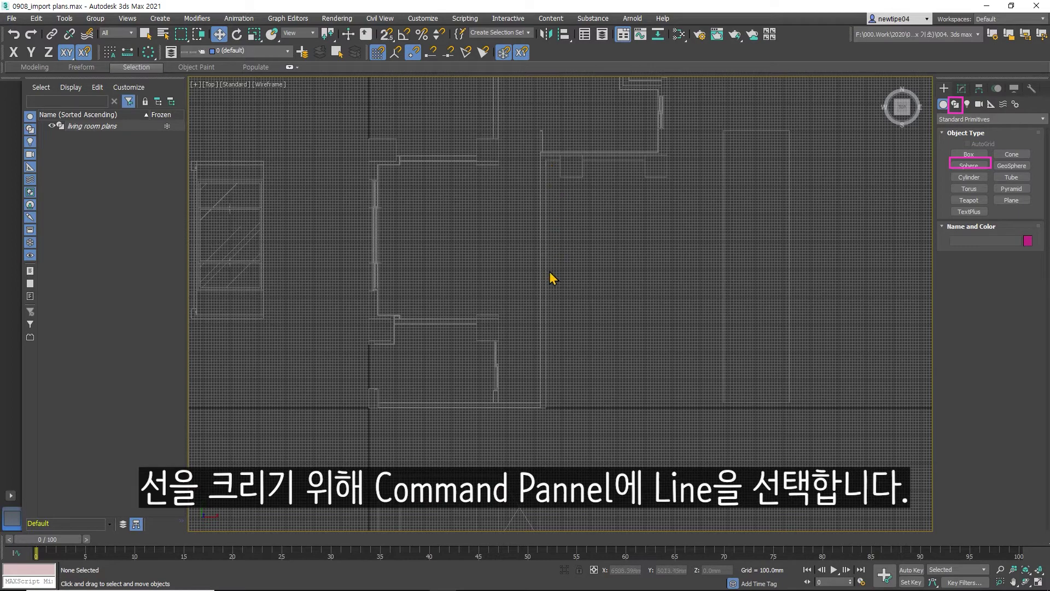
Step: Start a Line spline with snapping on and place its first vertex on a wall corner
{"action": "left_click", "coordinate": [956, 105]}
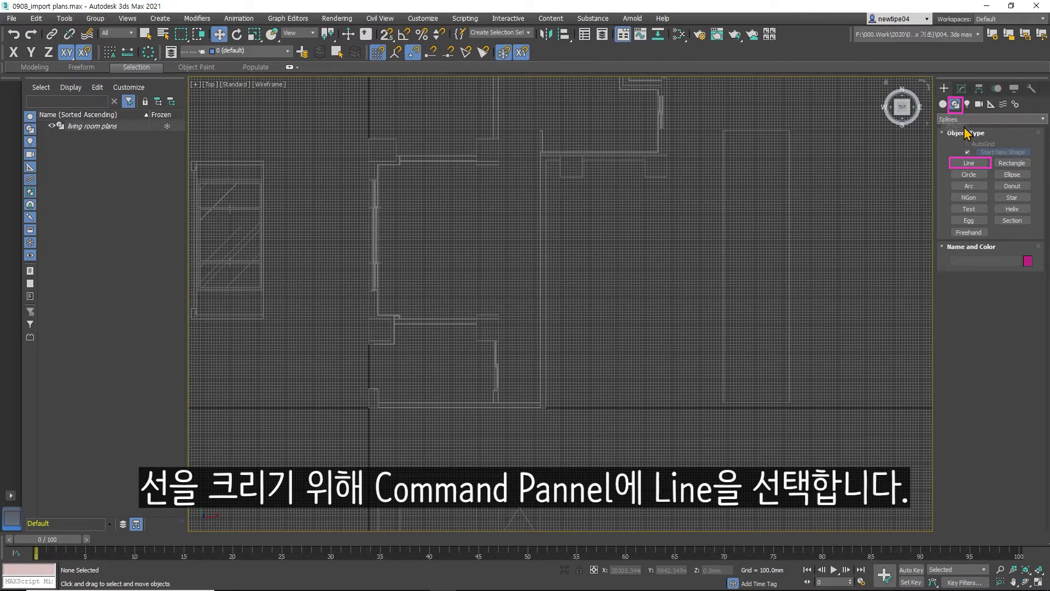
{"action": "left_click", "coordinate": [969, 162]}
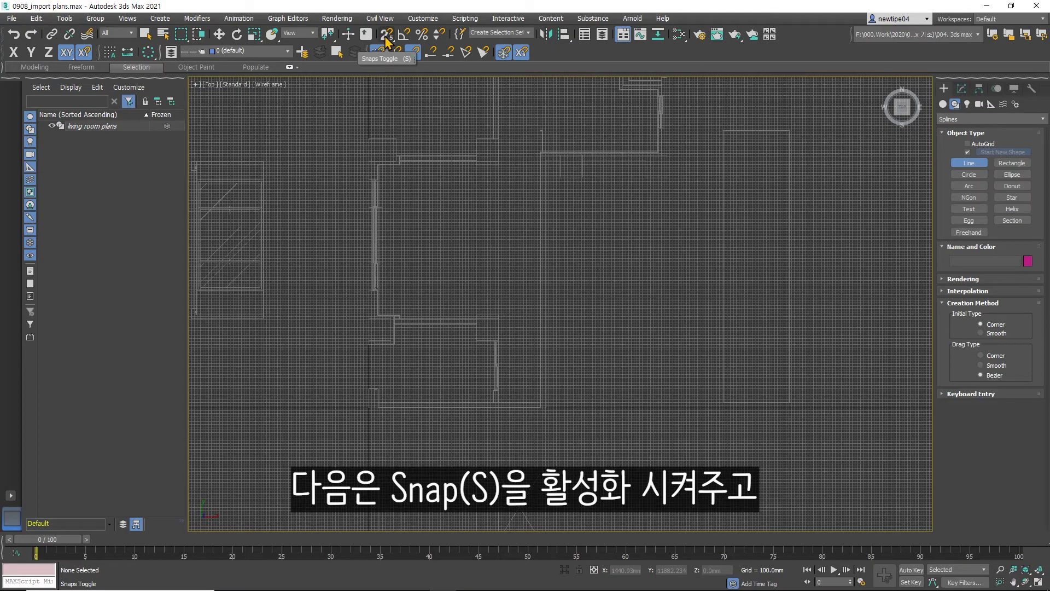
{"action": "left_click", "coordinate": [386, 38]}
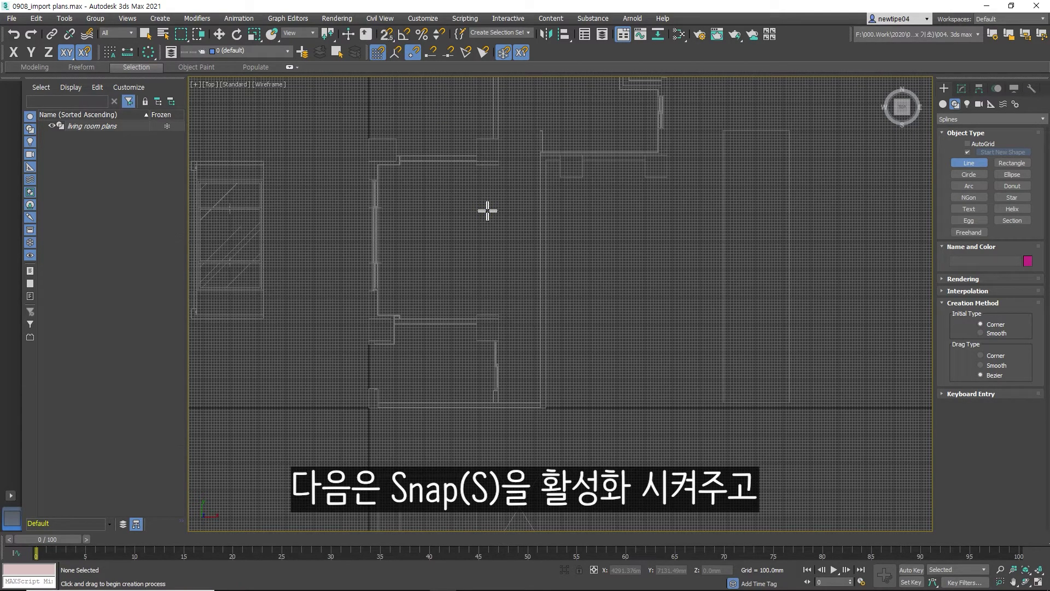
{"action": "scroll", "coordinate": [549, 411], "scroll_direction": "up", "scroll_amount": 2}
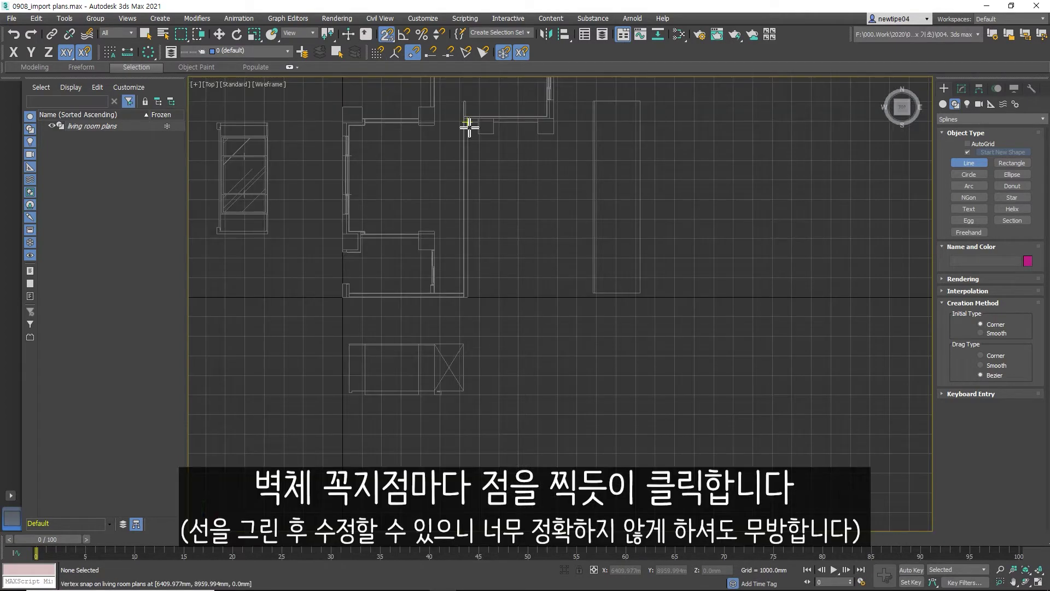
{"action": "scroll", "coordinate": [471, 295], "scroll_direction": "up", "scroll_amount": 4}
{"action": "scroll", "coordinate": [471, 295], "scroll_direction": "up", "scroll_amount": 3}
{"action": "scroll", "coordinate": [465, 301], "scroll_direction": "up", "scroll_amount": 3}
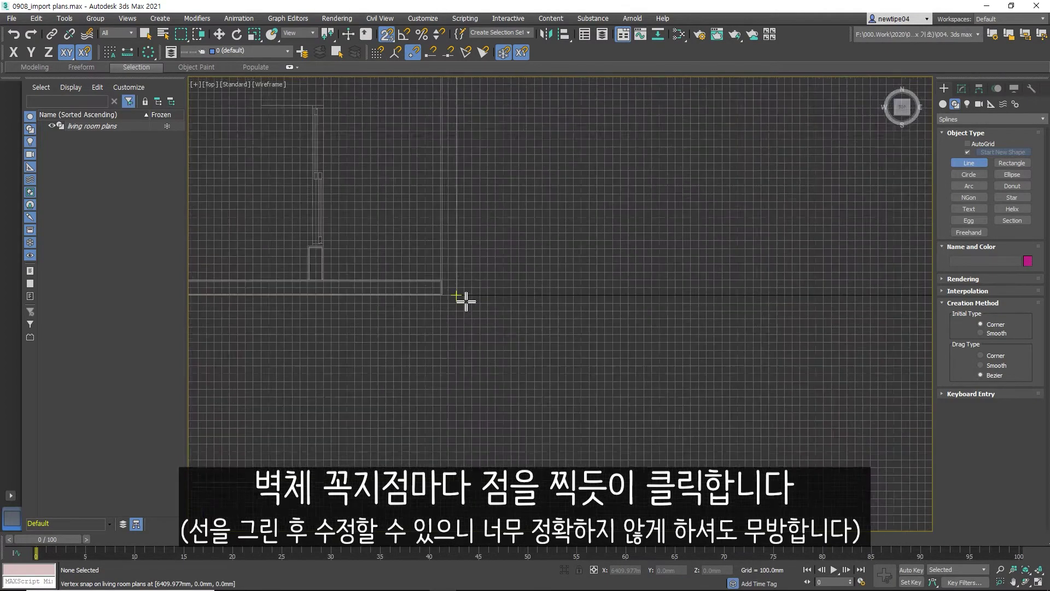
{"action": "scroll", "coordinate": [465, 300], "scroll_direction": "up", "scroll_amount": 1}
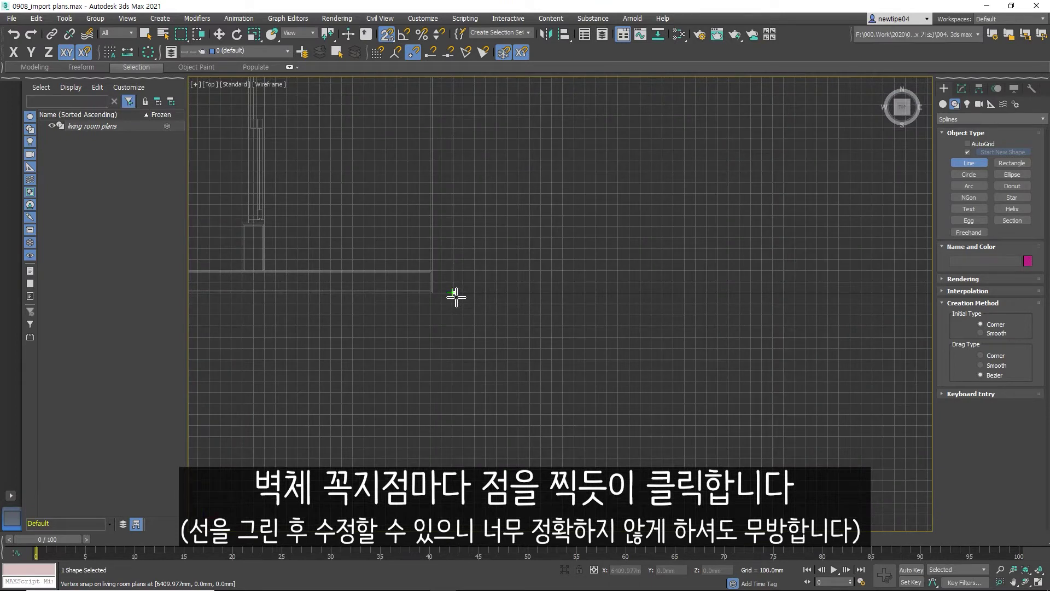
{"action": "left_click", "coordinate": [455, 296]}
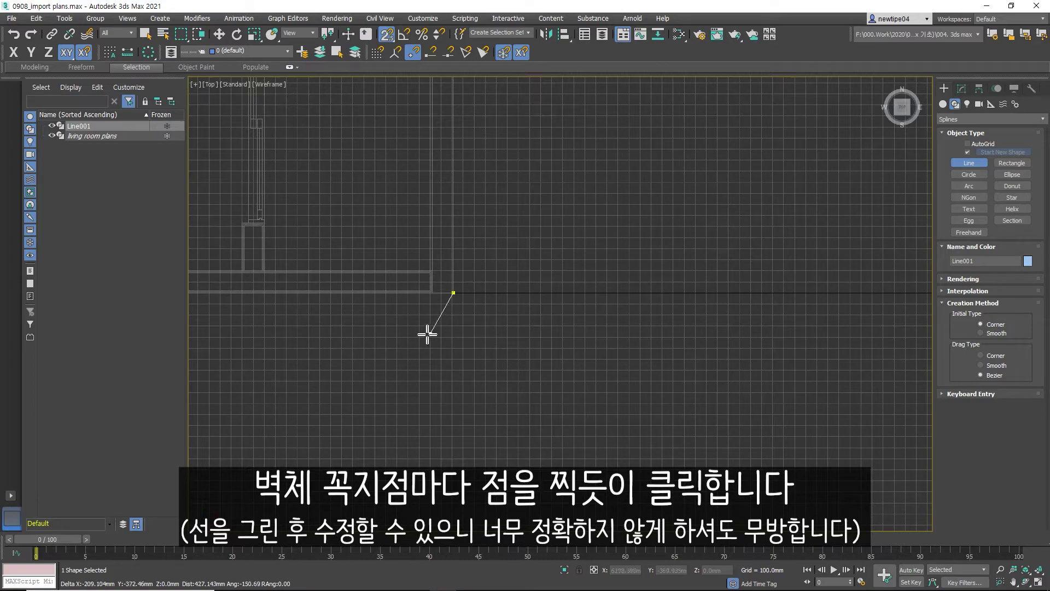
Step: Trace the vertical wall top and the first lower-wall notch corners
{"action": "scroll", "coordinate": [418, 343], "scroll_direction": "down", "scroll_amount": 2}
{"action": "scroll", "coordinate": [419, 343], "scroll_direction": "down", "scroll_amount": 2}
{"action": "scroll", "coordinate": [420, 345], "scroll_direction": "down", "scroll_amount": 2}
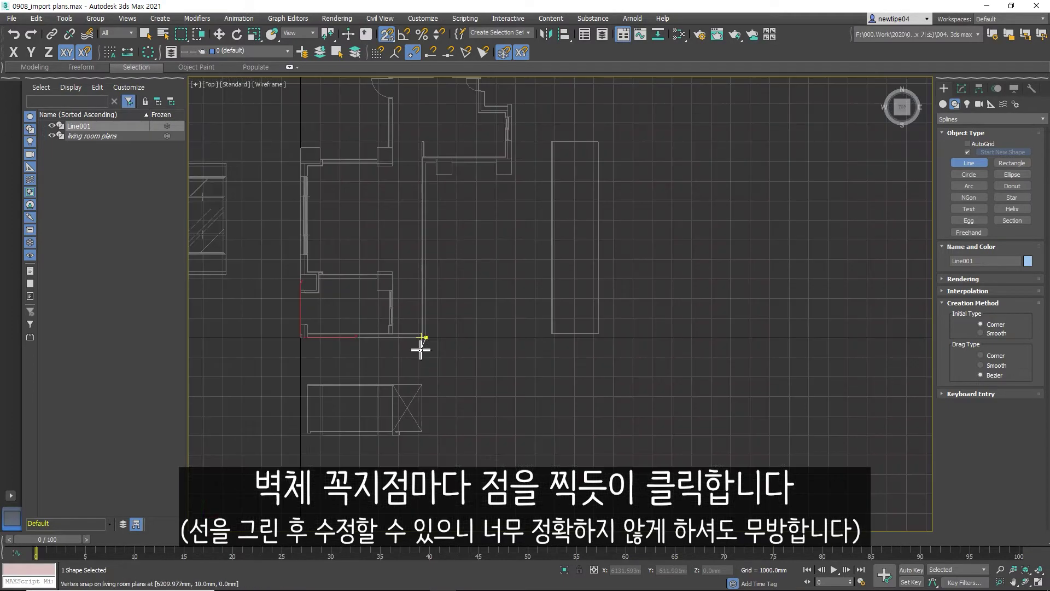
{"action": "scroll", "coordinate": [420, 347], "scroll_direction": "down", "scroll_amount": 1}
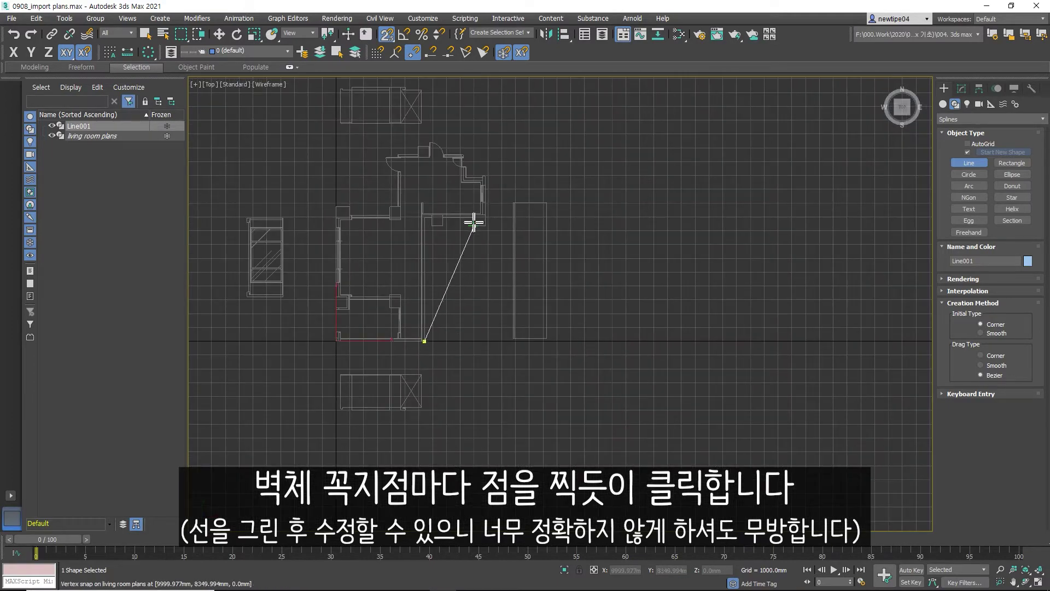
{"action": "scroll", "coordinate": [425, 216], "scroll_direction": "up", "scroll_amount": 2}
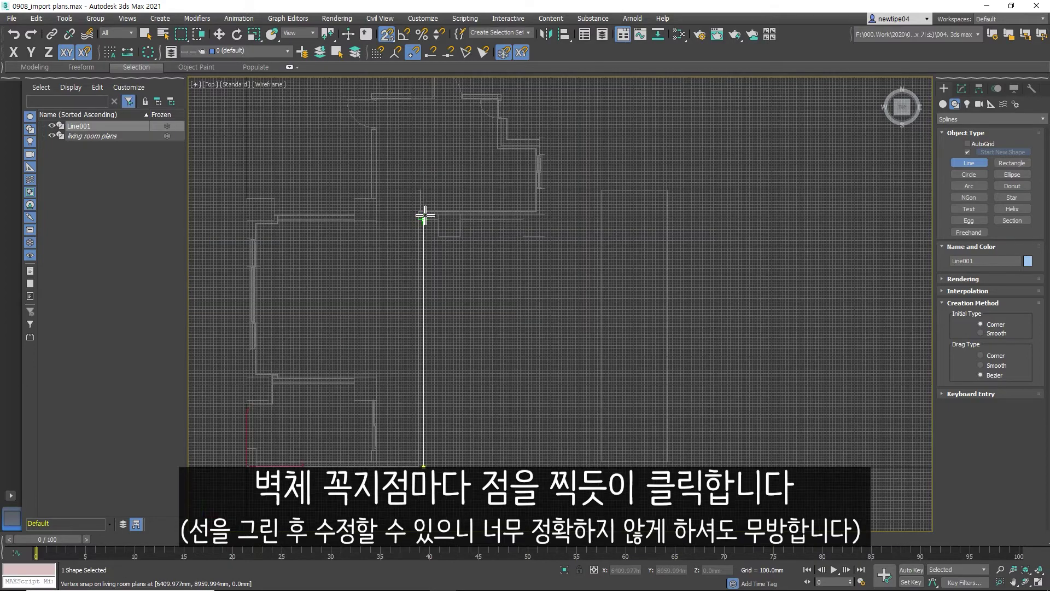
{"action": "scroll", "coordinate": [424, 216], "scroll_direction": "up", "scroll_amount": 2}
{"action": "scroll", "coordinate": [425, 218], "scroll_direction": "up", "scroll_amount": 3}
{"action": "left_click", "coordinate": [416, 248]}
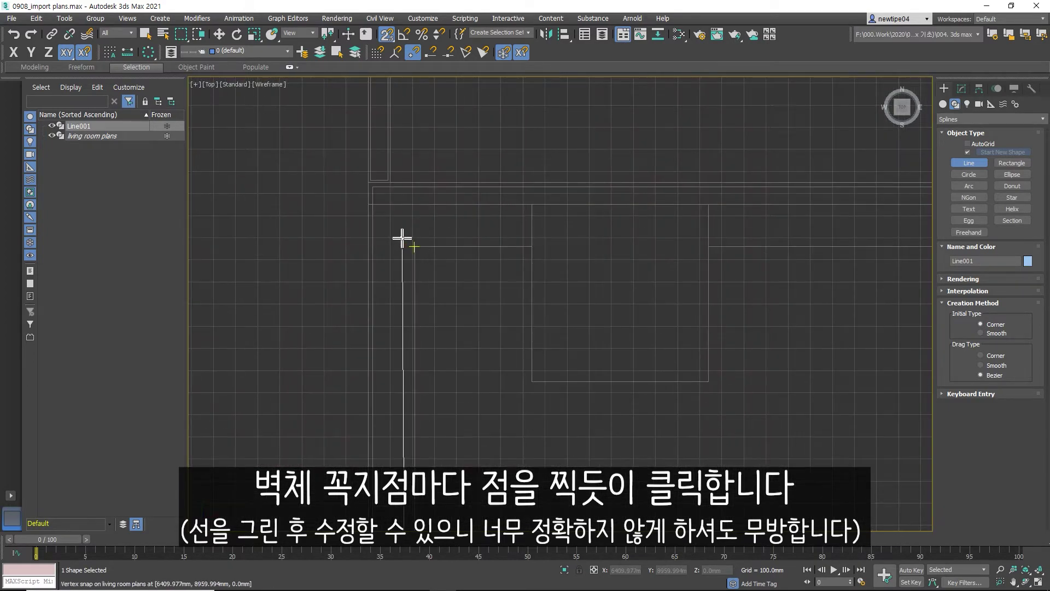
{"action": "left_click", "coordinate": [536, 236]}
{"action": "scroll", "coordinate": [469, 187], "scroll_direction": "down", "scroll_amount": 1}
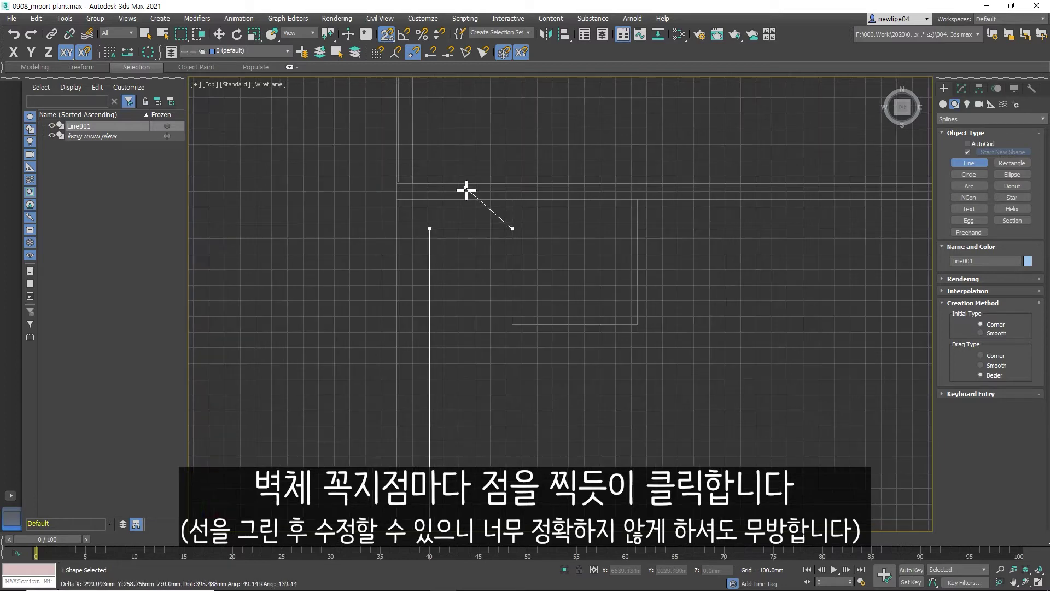
{"action": "left_click", "coordinate": [508, 326]}
{"action": "left_click", "coordinate": [635, 326]}
{"action": "left_click", "coordinate": [625, 228]}
Step: Trace the second notch down to the bottom-right wall corner
{"action": "scroll", "coordinate": [289, 230], "scroll_direction": "down", "scroll_amount": 1}
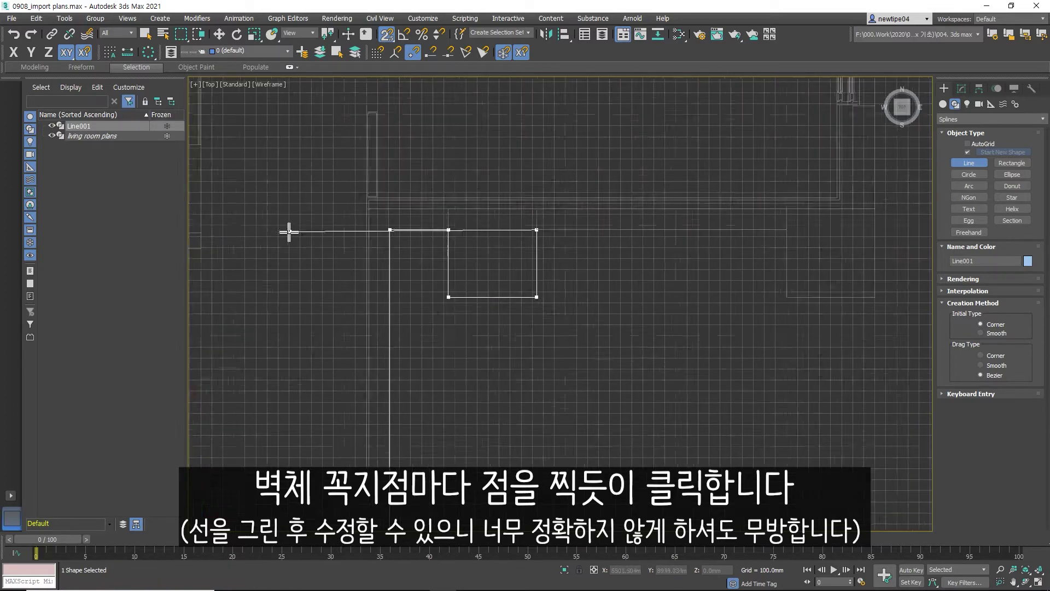
{"action": "scroll", "coordinate": [288, 229], "scroll_direction": "down", "scroll_amount": 1}
{"action": "left_click", "coordinate": [536, 232]}
{"action": "left_click", "coordinate": [537, 265]}
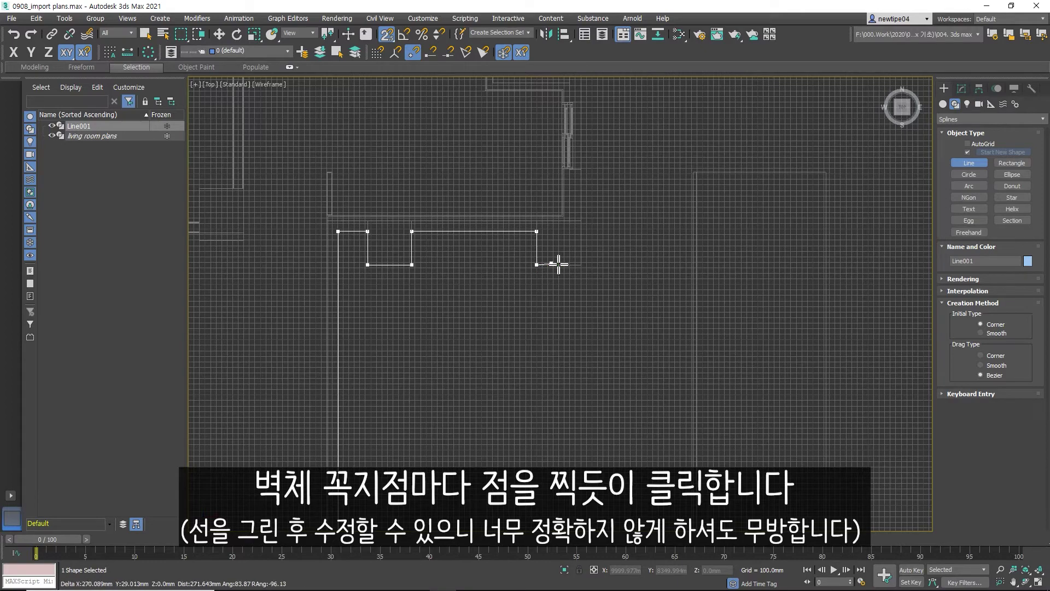
{"action": "scroll", "coordinate": [568, 308], "scroll_direction": "down", "scroll_amount": 1}
{"action": "left_click", "coordinate": [577, 277]}
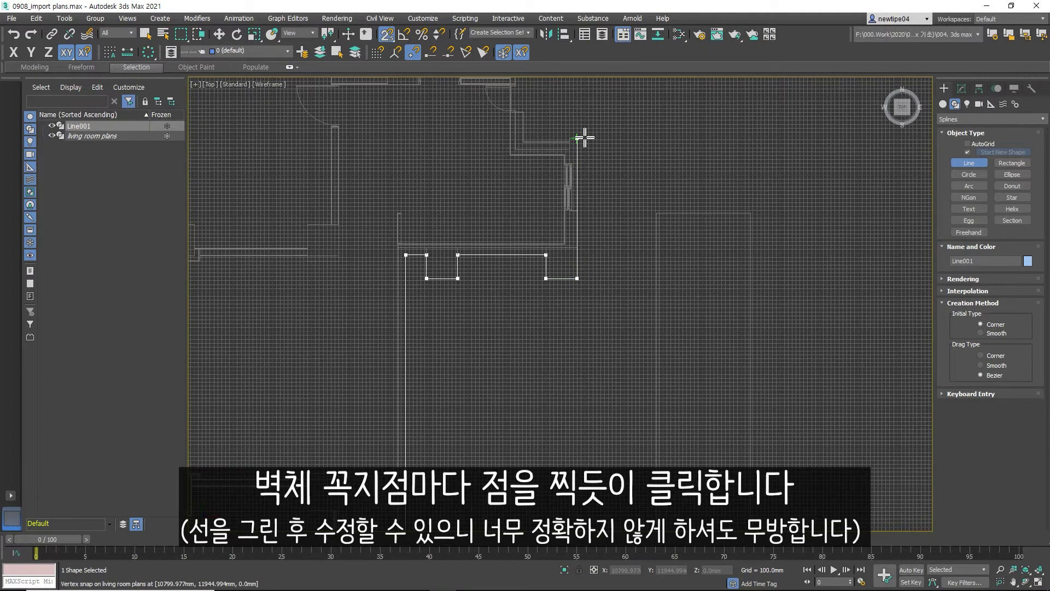
Step: Run the line up the right wall to its inner and upper corners
{"action": "scroll", "coordinate": [578, 132], "scroll_direction": "up", "scroll_amount": 2}
{"action": "left_click", "coordinate": [578, 156]}
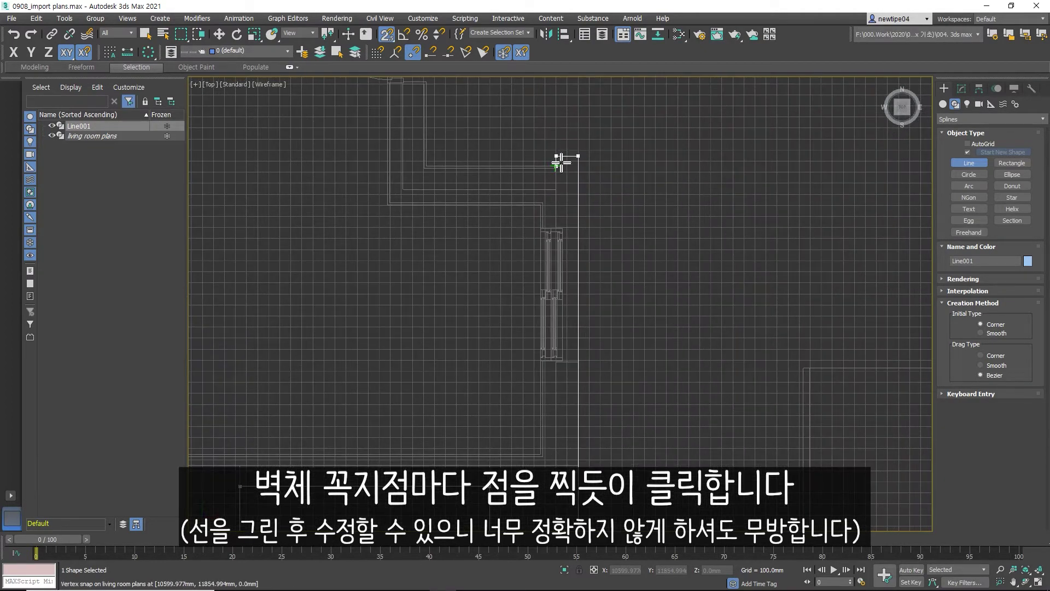
{"action": "left_click", "coordinate": [435, 164]}
{"action": "scroll", "coordinate": [433, 164], "scroll_direction": "down", "scroll_amount": 1}
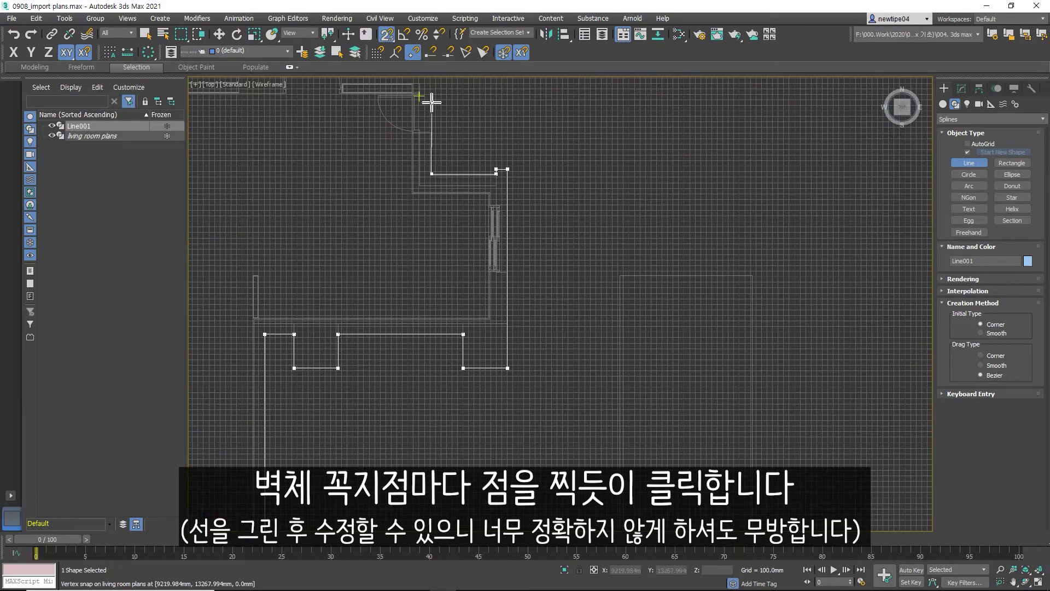
{"action": "scroll", "coordinate": [437, 99], "scroll_direction": "down", "scroll_amount": 1}
{"action": "scroll", "coordinate": [440, 96], "scroll_direction": "up", "scroll_amount": 3}
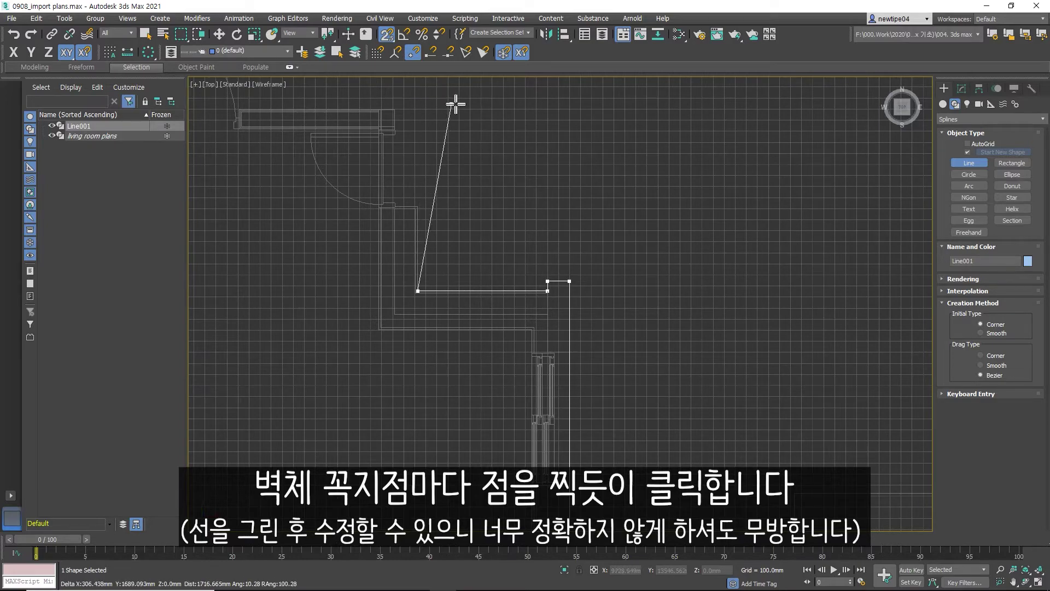
{"action": "left_click", "coordinate": [473, 112]}
{"action": "scroll", "coordinate": [678, 207], "scroll_direction": "down", "scroll_amount": 4}
{"action": "scroll", "coordinate": [538, 163], "scroll_direction": "up", "scroll_amount": 3}
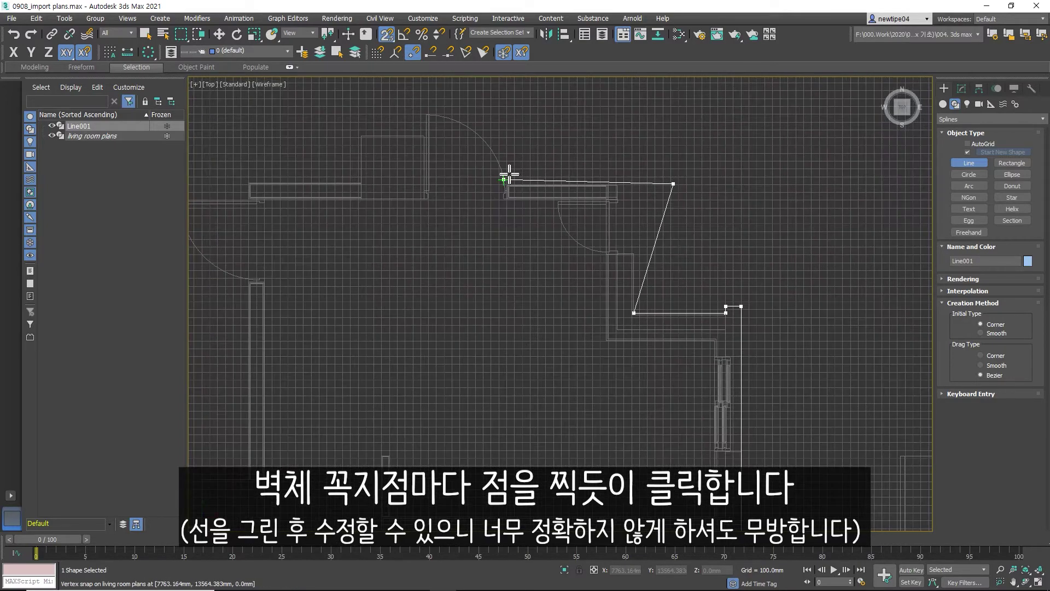
Step: Trace the door-side corners and top wall over to the left wall corner
{"action": "left_click", "coordinate": [513, 176]}
{"action": "scroll", "coordinate": [511, 176], "scroll_direction": "up", "scroll_amount": 3}
{"action": "scroll", "coordinate": [509, 181], "scroll_direction": "up", "scroll_amount": 2}
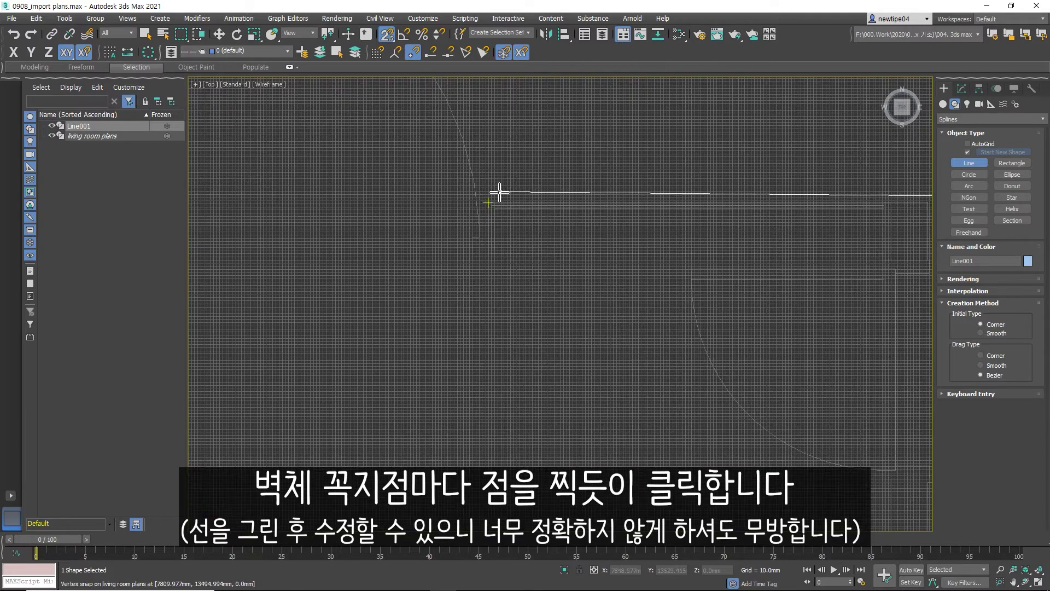
{"action": "scroll", "coordinate": [503, 185], "scroll_direction": "down", "scroll_amount": 4}
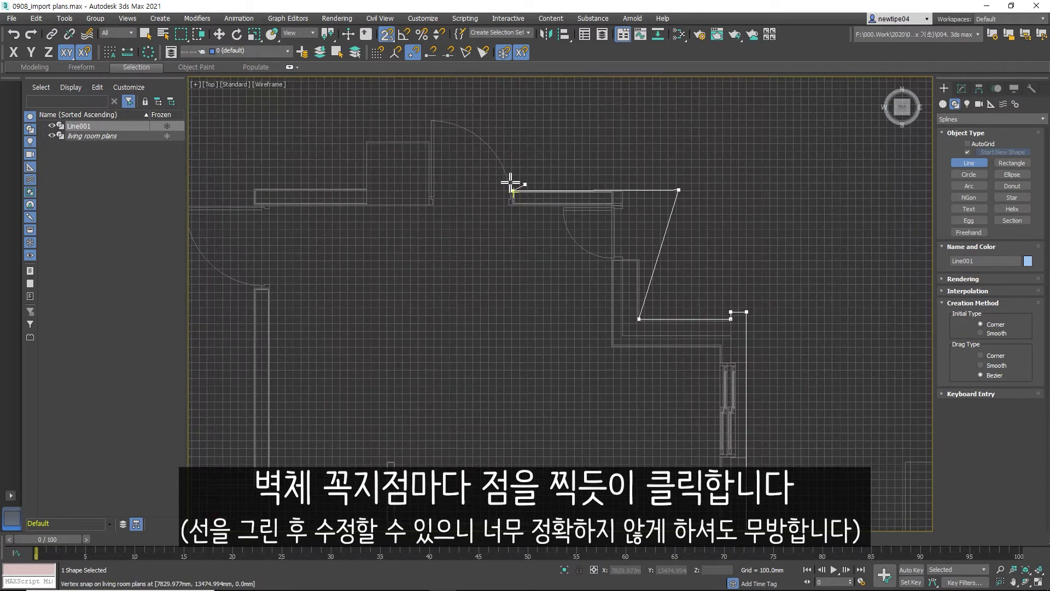
{"action": "left_click", "coordinate": [435, 196]}
{"action": "left_click", "coordinate": [429, 142]}
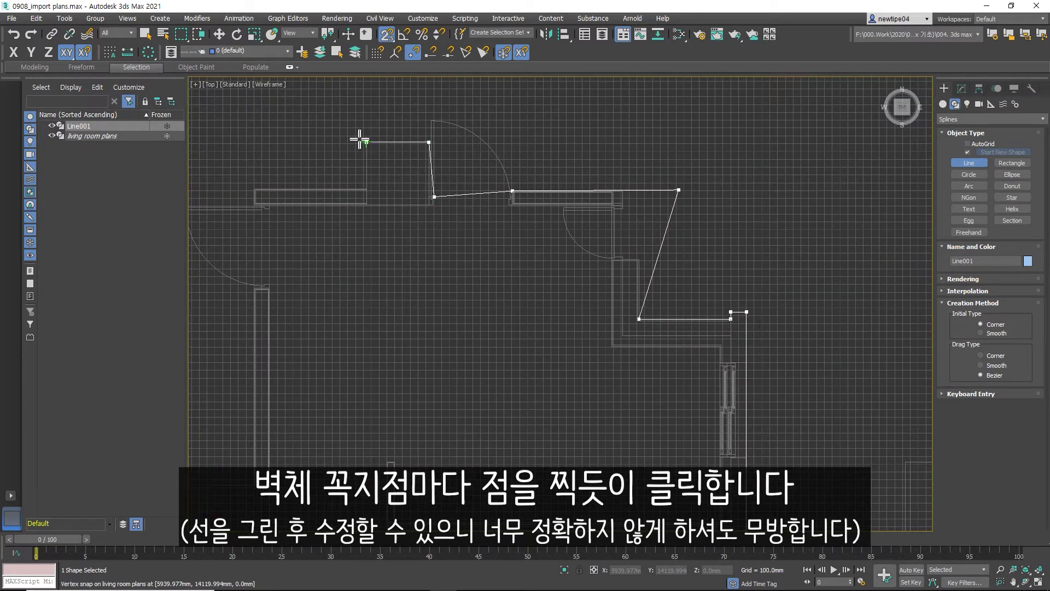
{"action": "left_click", "coordinate": [367, 142]}
{"action": "left_click", "coordinate": [367, 186]}
{"action": "left_click", "coordinate": [253, 189]}
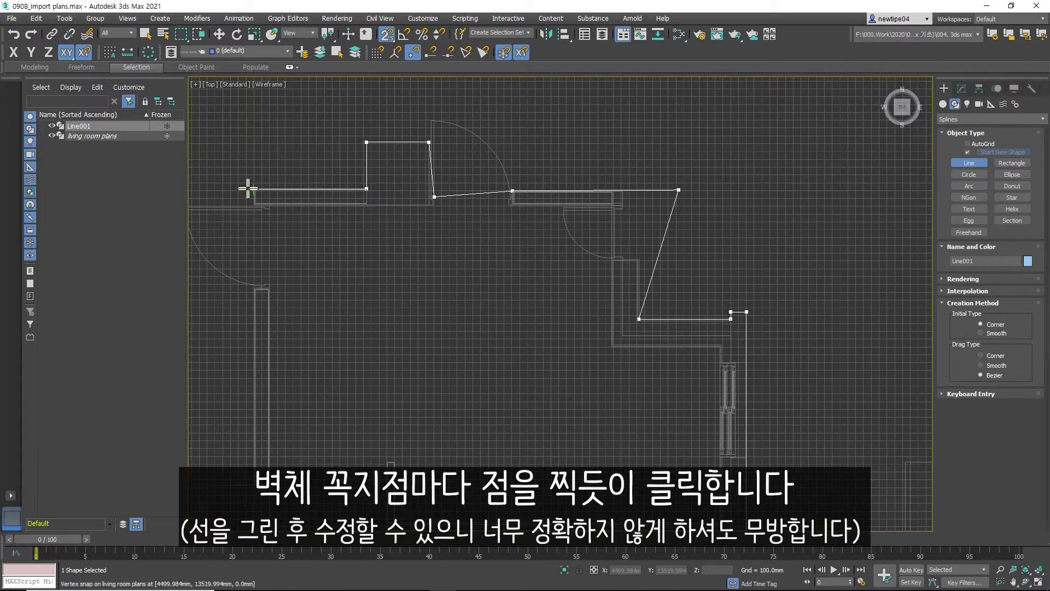
{"action": "scroll", "coordinate": [396, 129], "scroll_direction": "down", "scroll_amount": 3}
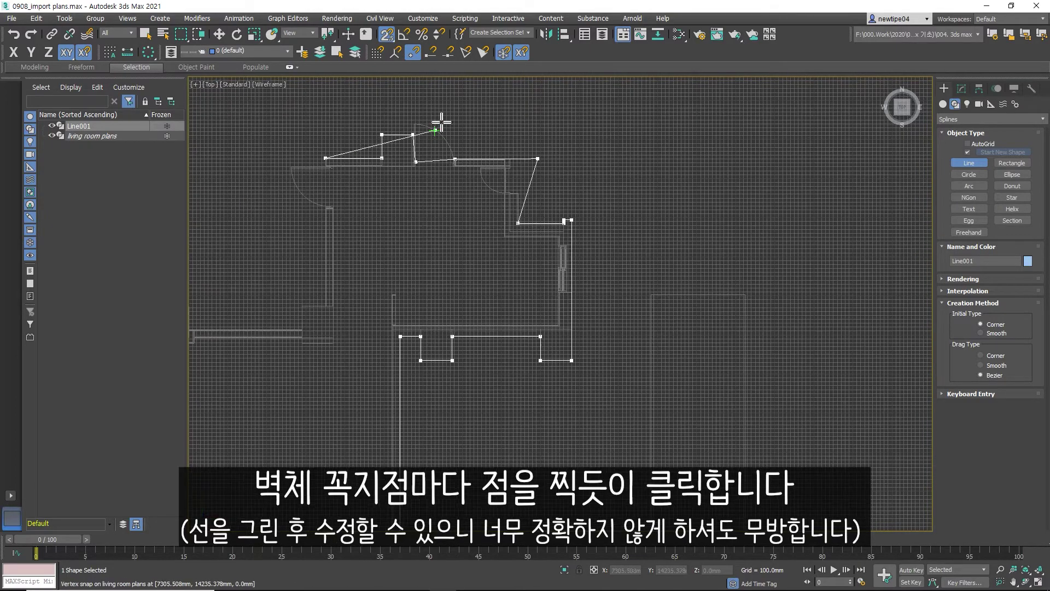
Step: Trace the upper-left and top-wall corners down to the left wall corner
{"action": "left_click", "coordinate": [325, 305]}
{"action": "left_click", "coordinate": [301, 305]}
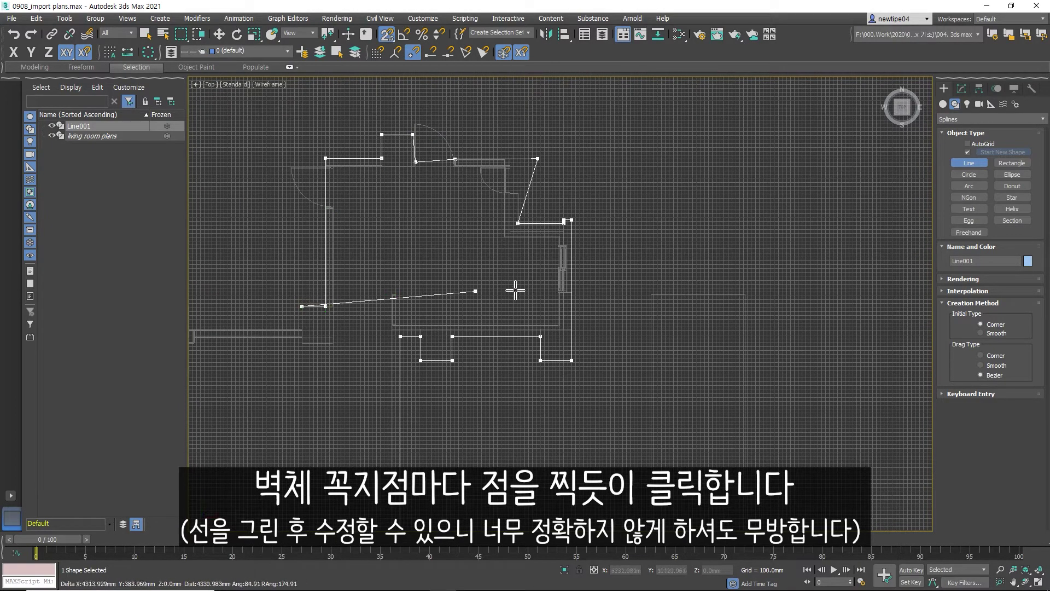
{"action": "scroll", "coordinate": [492, 306], "scroll_direction": "up", "scroll_amount": 2}
{"action": "scroll", "coordinate": [448, 320], "scroll_direction": "up", "scroll_amount": 2}
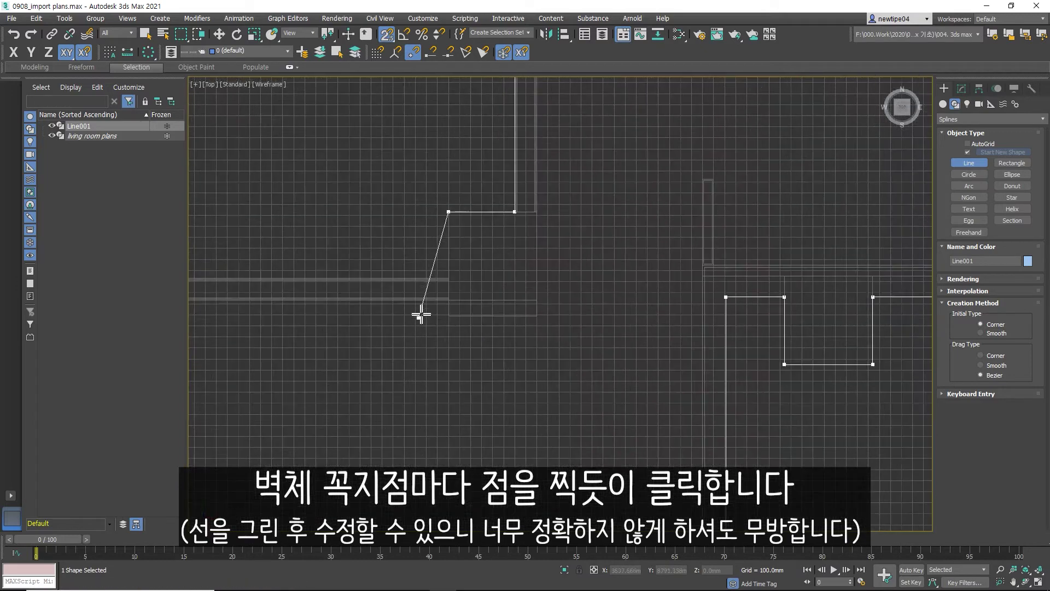
{"action": "left_click", "coordinate": [447, 276]}
{"action": "scroll", "coordinate": [722, 259], "scroll_direction": "down", "scroll_amount": 1}
{"action": "left_click", "coordinate": [302, 273]}
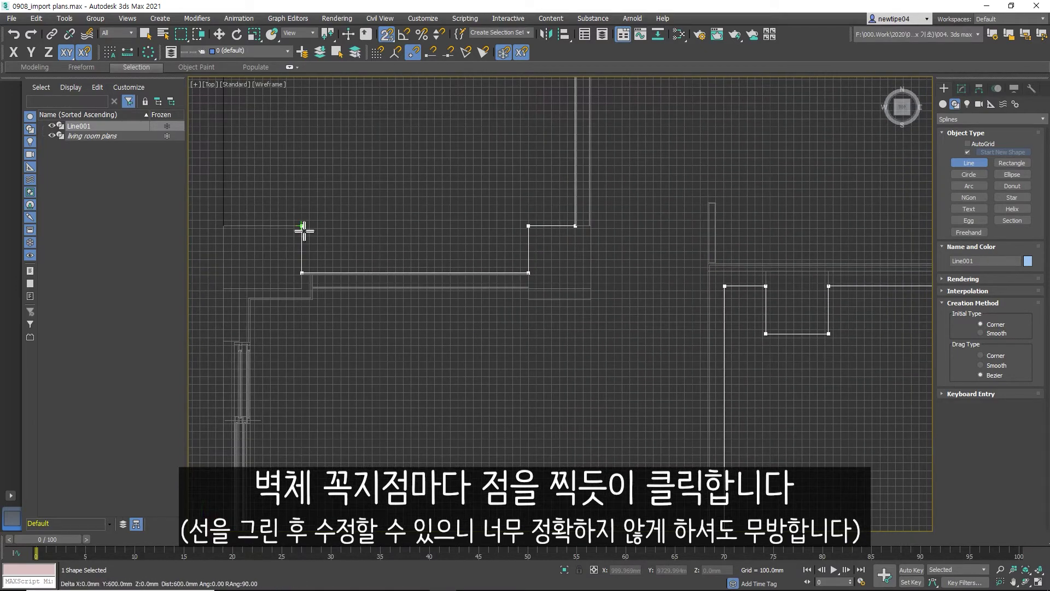
{"action": "left_click", "coordinate": [302, 225]}
{"action": "left_click", "coordinate": [224, 225]}
Step: Continue down the left wall through the small jog to the right wall corners
{"action": "middle_click_drag", "start_coordinate": [292, 196], "coordinate": [321, 134]}
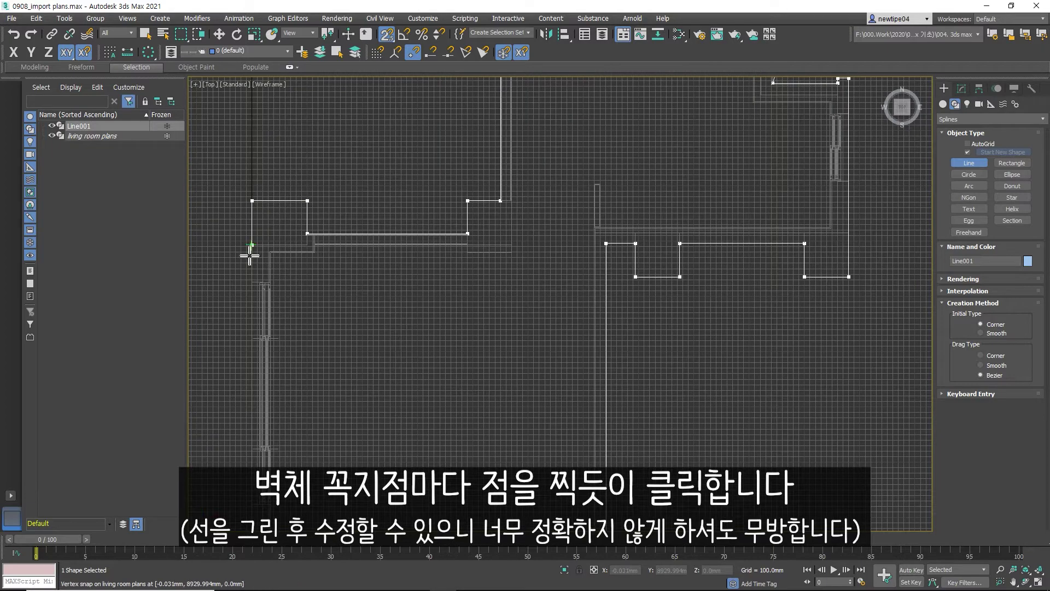
{"action": "scroll", "coordinate": [246, 268], "scroll_direction": "up", "scroll_amount": 3}
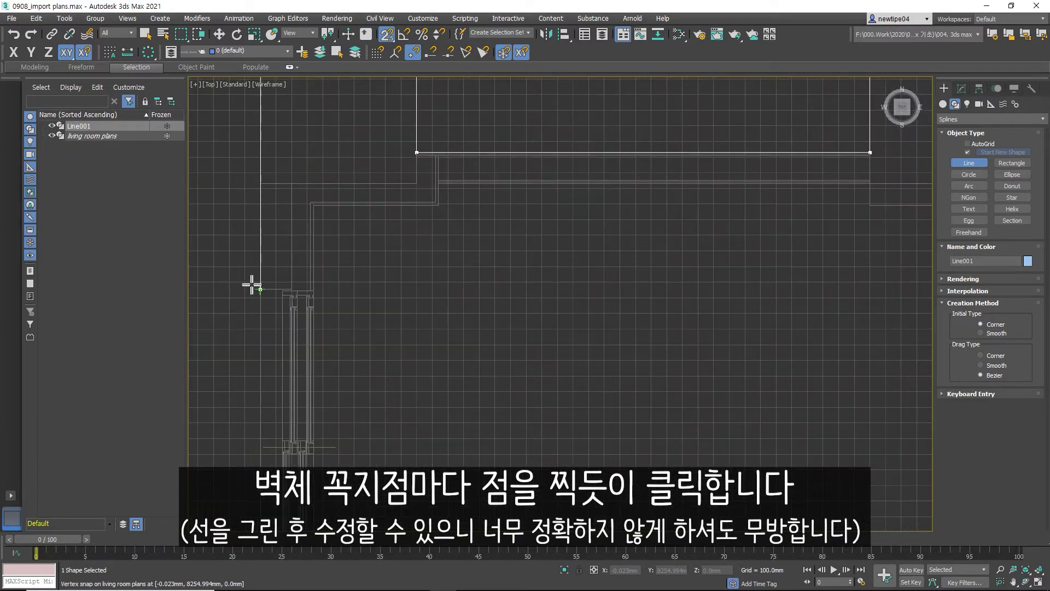
{"action": "left_click", "coordinate": [257, 287]}
{"action": "scroll", "coordinate": [273, 283], "scroll_direction": "up", "scroll_amount": 5}
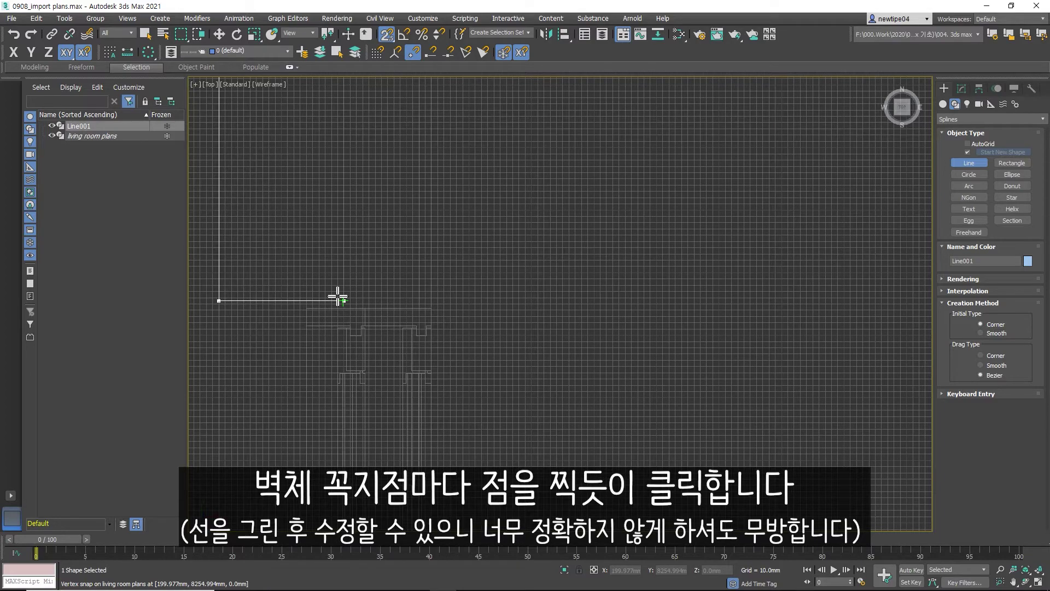
{"action": "scroll", "coordinate": [338, 297], "scroll_direction": "down", "scroll_amount": 2}
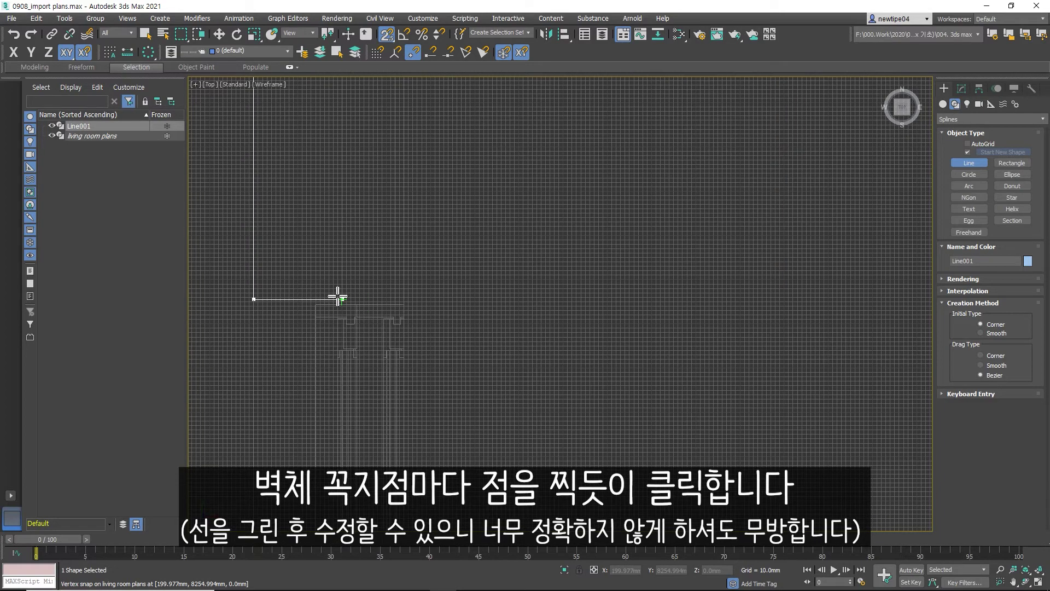
{"action": "scroll", "coordinate": [337, 297], "scroll_direction": "up", "scroll_amount": 4}
{"action": "left_click", "coordinate": [346, 303]}
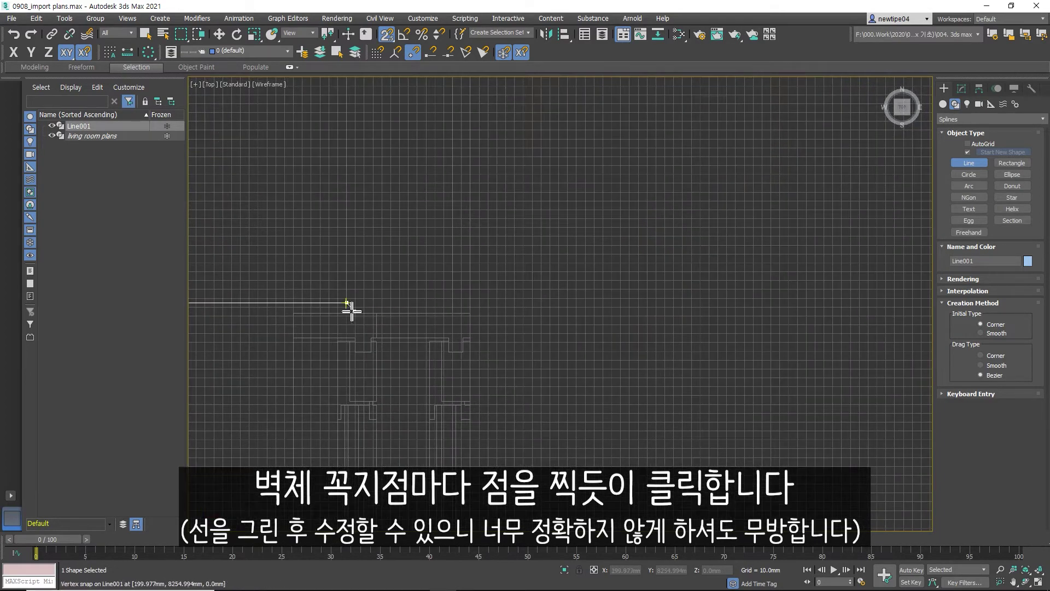
{"action": "left_click", "coordinate": [469, 314]}
{"action": "scroll", "coordinate": [390, 384], "scroll_direction": "down", "scroll_amount": 6}
{"action": "left_click", "coordinate": [528, 285]}
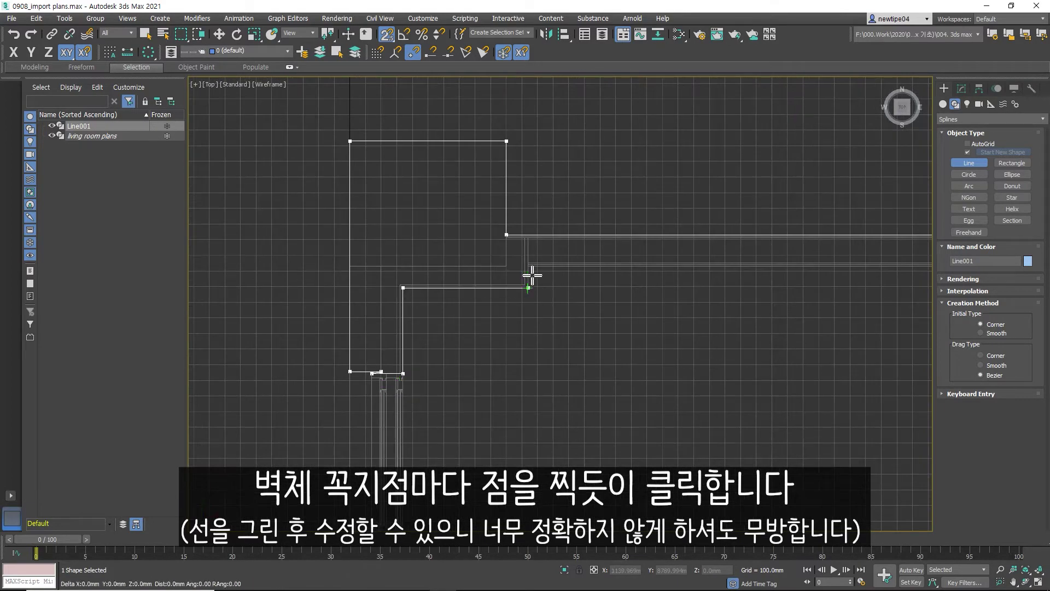
Step: Trace the wall step, the end of the wall run and the top wall corner
{"action": "scroll", "coordinate": [223, 241], "scroll_direction": "down", "scroll_amount": 4}
{"action": "scroll", "coordinate": [465, 252], "scroll_direction": "up", "scroll_amount": 2}
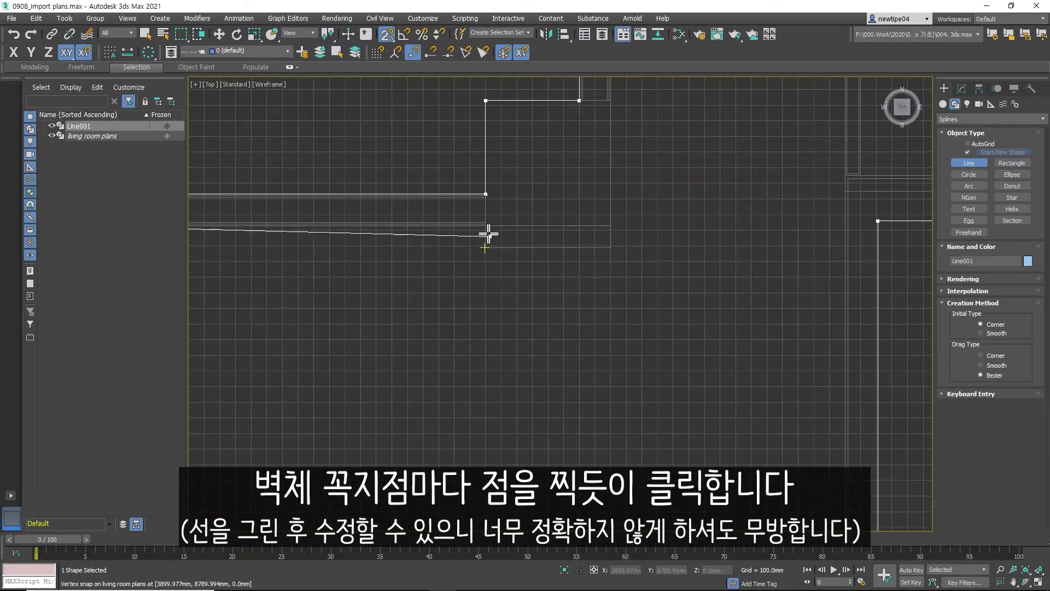
{"action": "scroll", "coordinate": [486, 230], "scroll_direction": "up", "scroll_amount": 2}
{"action": "left_click", "coordinate": [482, 217]}
{"action": "left_click", "coordinate": [482, 261]}
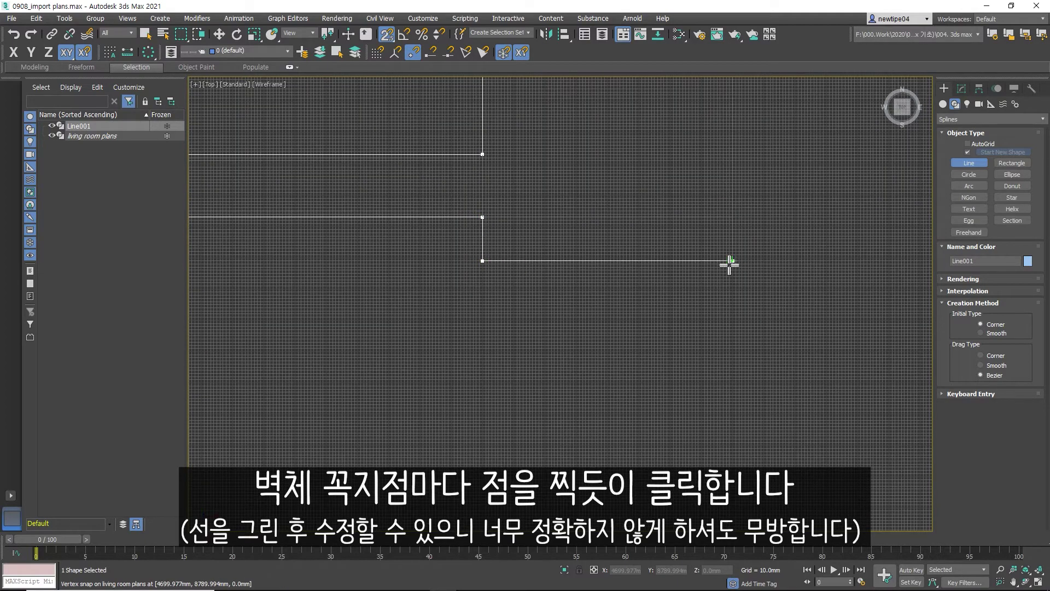
{"action": "left_click", "coordinate": [730, 264]}
{"action": "scroll", "coordinate": [383, 383], "scroll_direction": "down", "scroll_amount": 2}
{"action": "scroll", "coordinate": [405, 366], "scroll_direction": "down", "scroll_amount": 2}
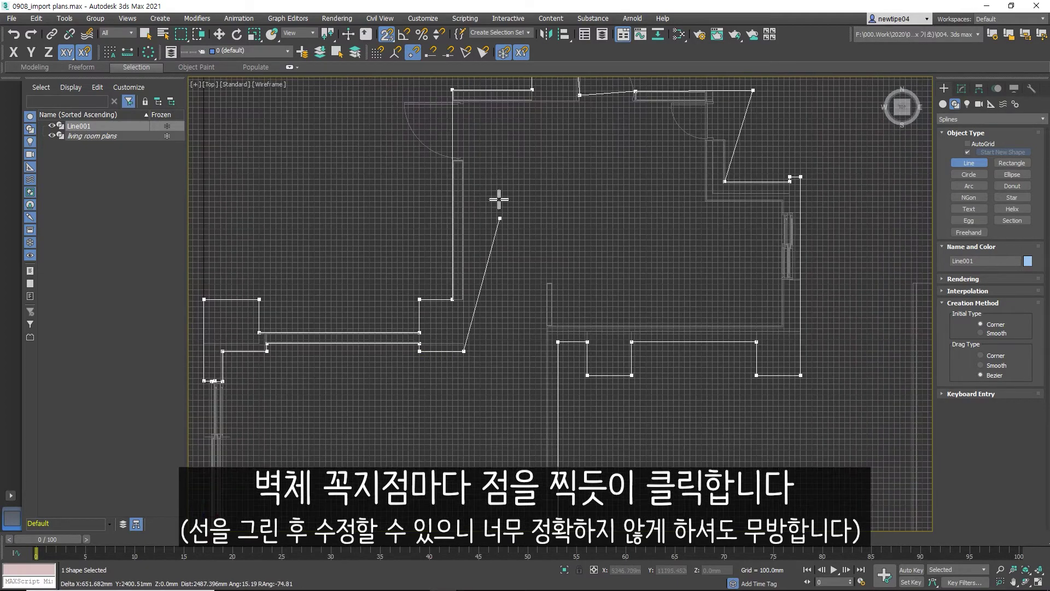
{"action": "scroll", "coordinate": [465, 100], "scroll_direction": "up", "scroll_amount": 4}
{"action": "left_click", "coordinate": [467, 100]}
Step: Add vertices near the door opening and along the next corners to the inner wall corner
{"action": "scroll", "coordinate": [392, 162], "scroll_direction": "down", "scroll_amount": 4}
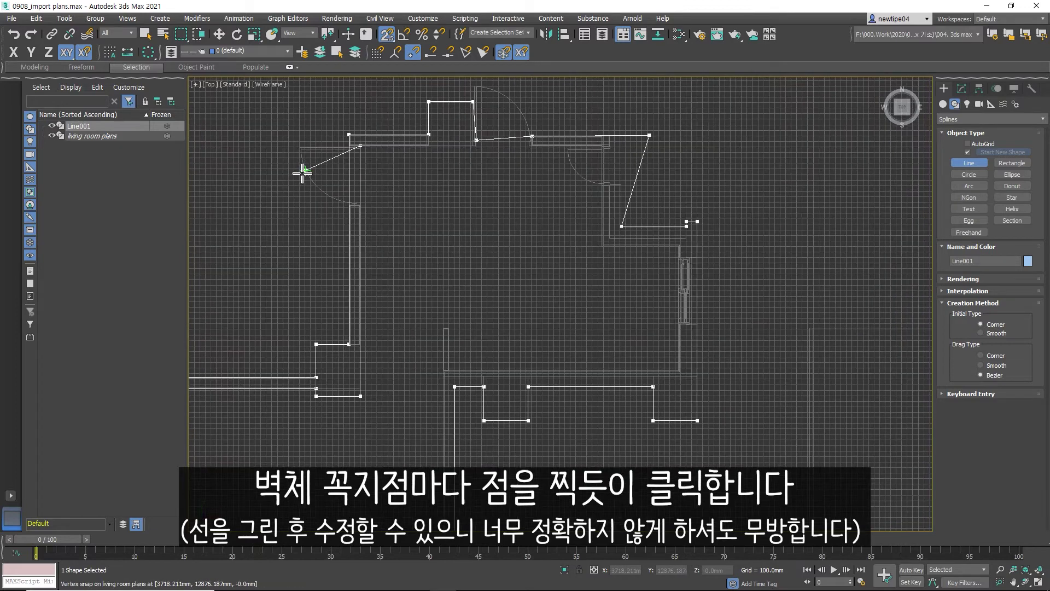
{"action": "left_click", "coordinate": [372, 147]}
{"action": "scroll", "coordinate": [602, 145], "scroll_direction": "up", "scroll_amount": 4}
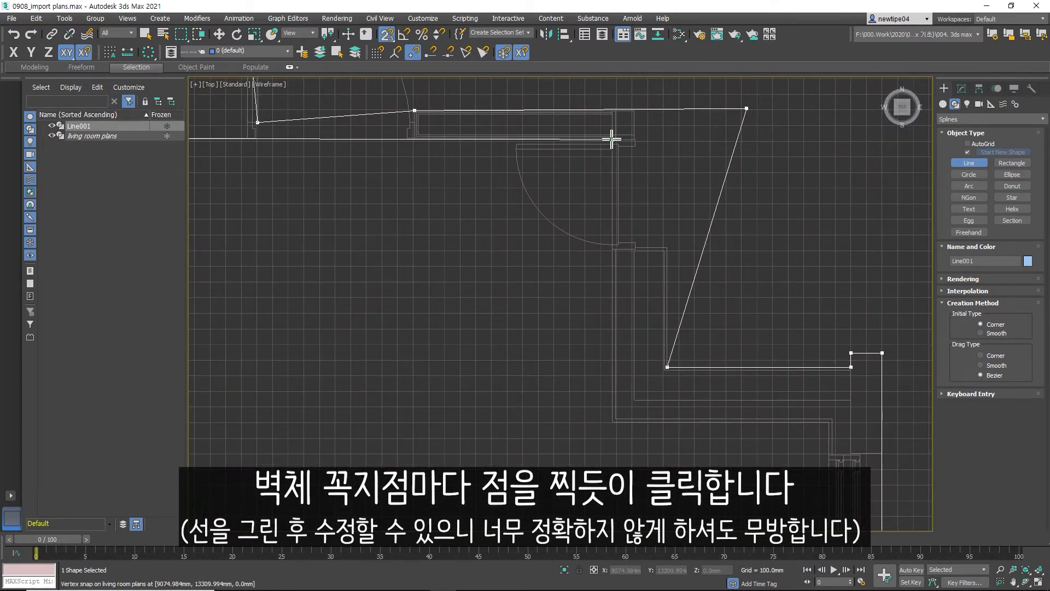
{"action": "left_click", "coordinate": [611, 139]}
{"action": "left_click", "coordinate": [612, 420]}
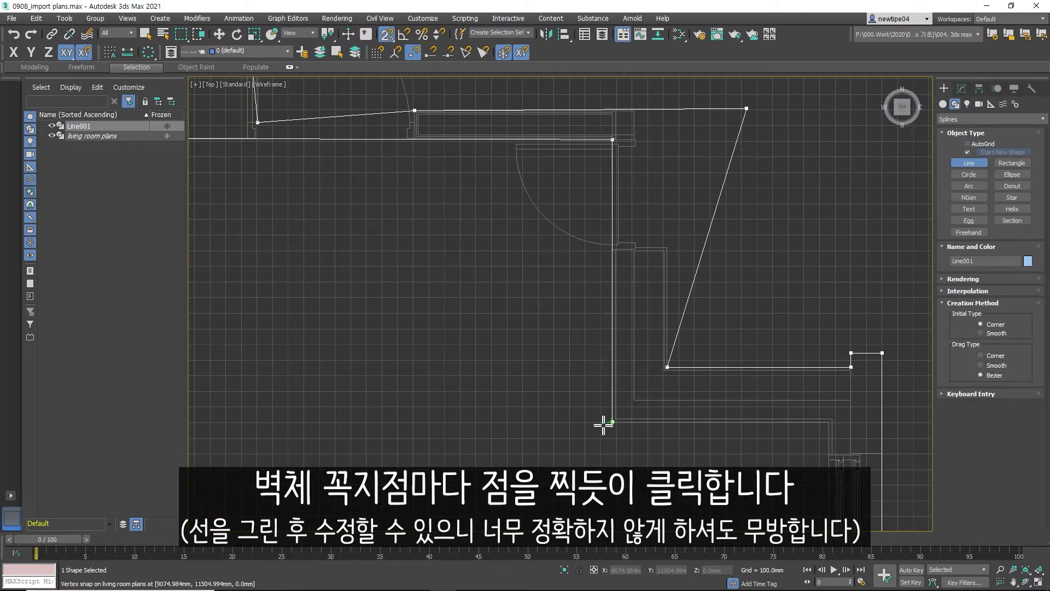
{"action": "scroll", "coordinate": [507, 391], "scroll_direction": "down", "scroll_amount": 3}
{"action": "left_click", "coordinate": [593, 382]}
{"action": "scroll", "coordinate": [588, 382], "scroll_direction": "up", "scroll_amount": 3}
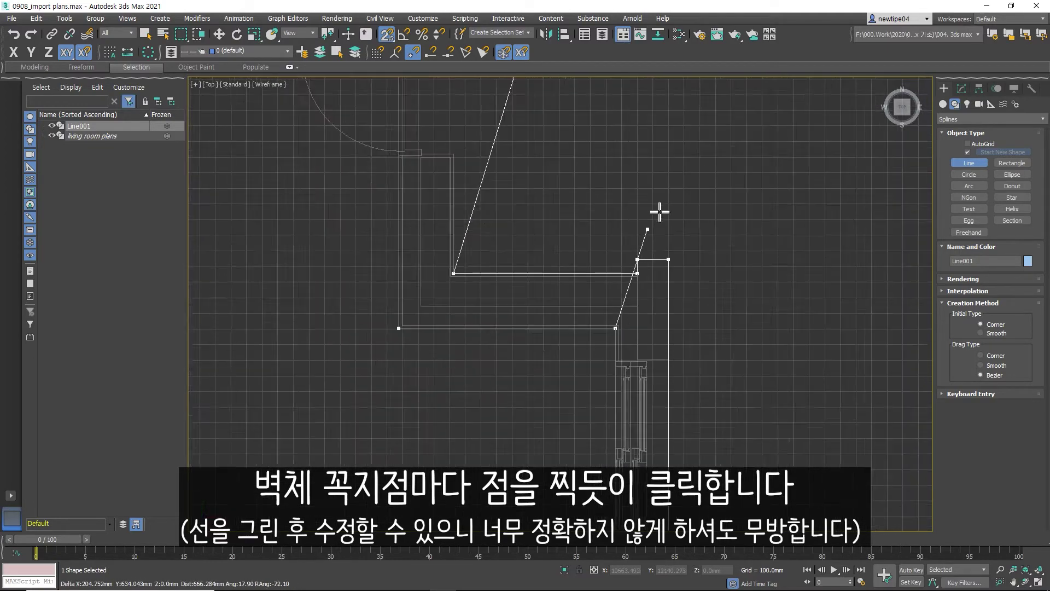
{"action": "scroll", "coordinate": [658, 211], "scroll_direction": "down", "scroll_amount": 6}
{"action": "scroll", "coordinate": [645, 310], "scroll_direction": "up", "scroll_amount": 3}
Step: Snap vertices to the inner corners ending the horizontal wall segment
{"action": "left_click", "coordinate": [659, 321]}
{"action": "scroll", "coordinate": [659, 321], "scroll_direction": "down", "scroll_amount": 3}
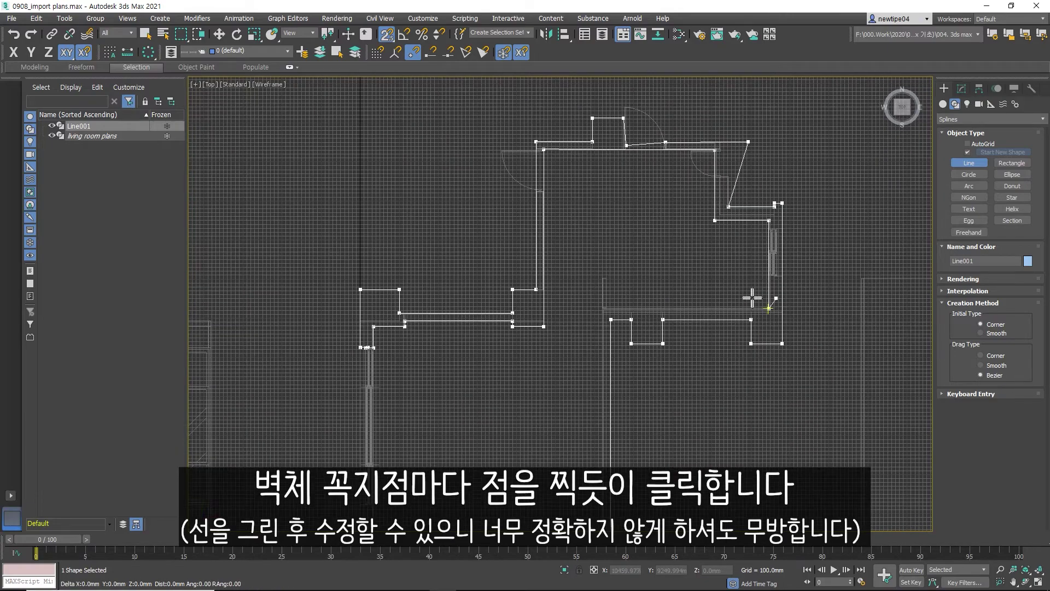
{"action": "scroll", "coordinate": [752, 298], "scroll_direction": "up", "scroll_amount": 3}
{"action": "left_click", "coordinate": [562, 322]}
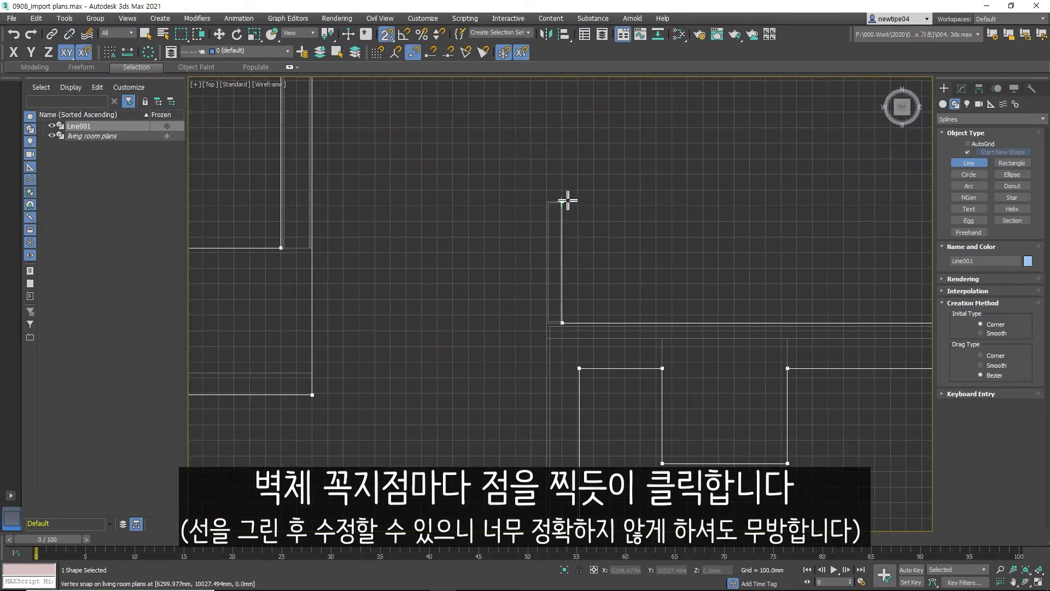
{"action": "left_click", "coordinate": [544, 198]}
{"action": "scroll", "coordinate": [525, 180], "scroll_direction": "down", "scroll_amount": 3}
{"action": "scroll", "coordinate": [518, 264], "scroll_direction": "down", "scroll_amount": 2}
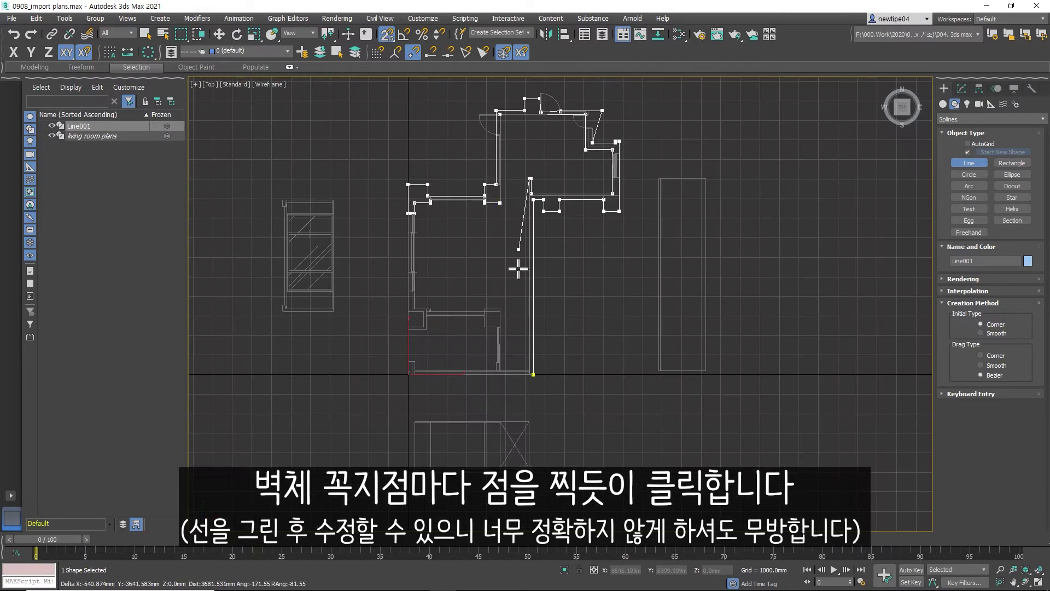
{"action": "scroll", "coordinate": [515, 391], "scroll_direction": "up", "scroll_amount": 5}
{"action": "scroll", "coordinate": [536, 369], "scroll_direction": "up", "scroll_amount": 2}
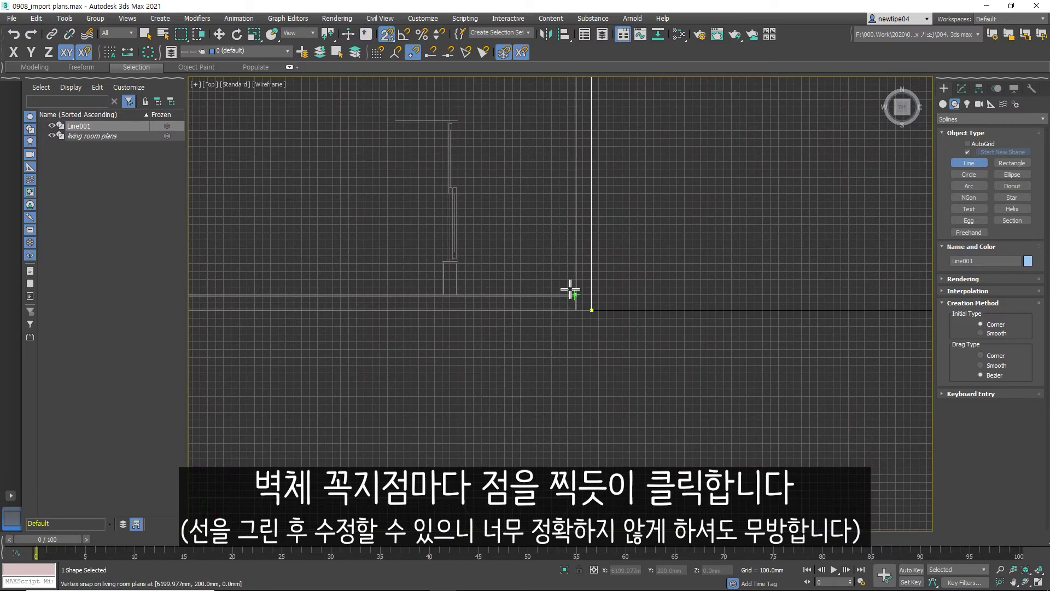
Step: Trace the next run of wall corners out to the left wall corner
{"action": "left_click", "coordinate": [571, 291]}
{"action": "left_click", "coordinate": [459, 293]}
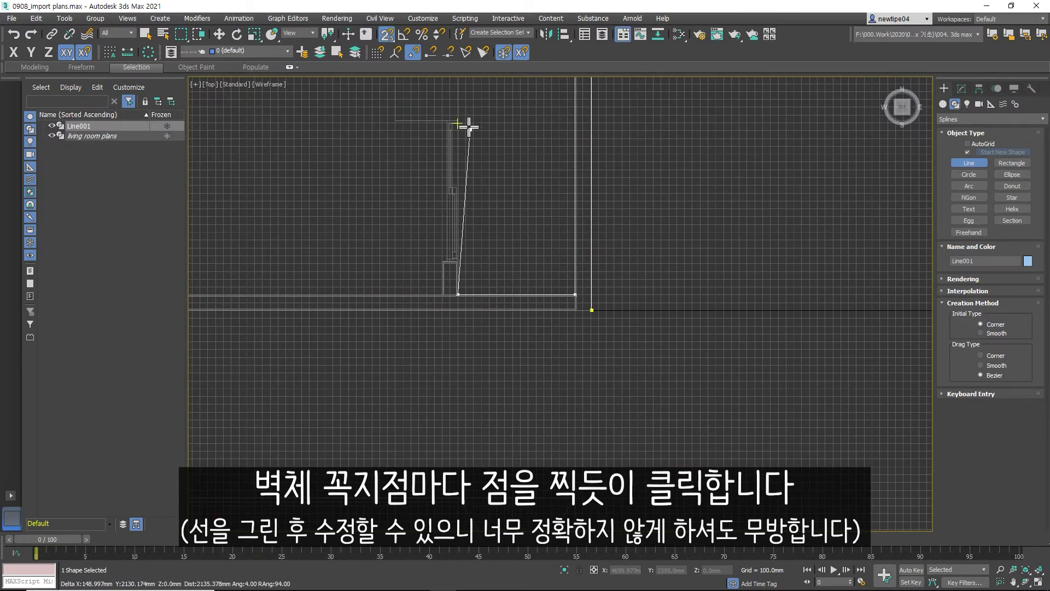
{"action": "scroll", "coordinate": [476, 347], "scroll_direction": "down", "scroll_amount": 2}
{"action": "scroll", "coordinate": [462, 230], "scroll_direction": "up", "scroll_amount": 2}
{"action": "scroll", "coordinate": [483, 234], "scroll_direction": "up", "scroll_amount": 1}
{"action": "left_click", "coordinate": [483, 244]}
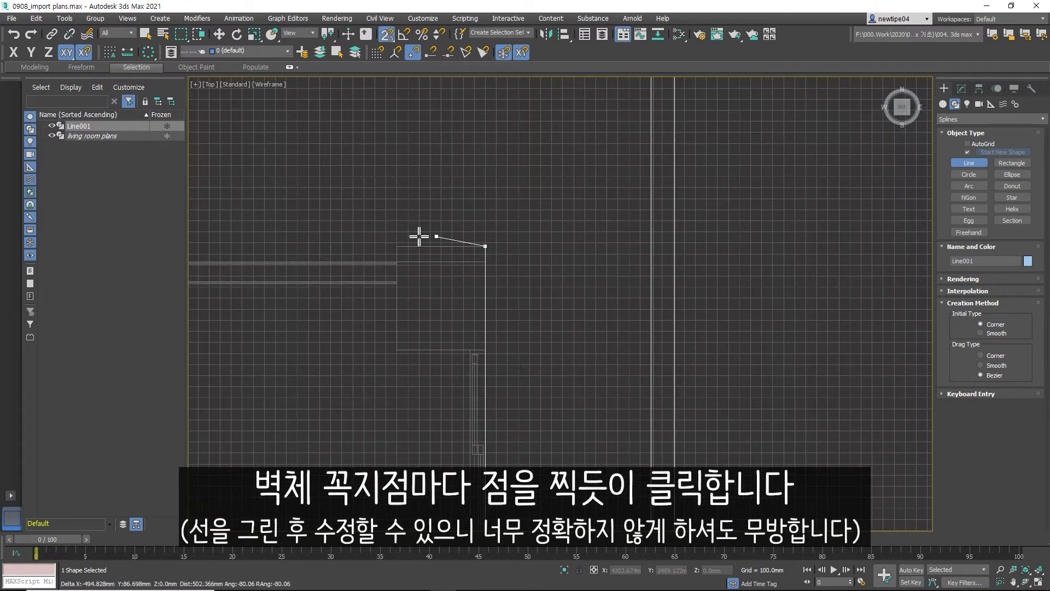
{"action": "left_click", "coordinate": [398, 260]}
{"action": "scroll", "coordinate": [558, 276], "scroll_direction": "down", "scroll_amount": 2}
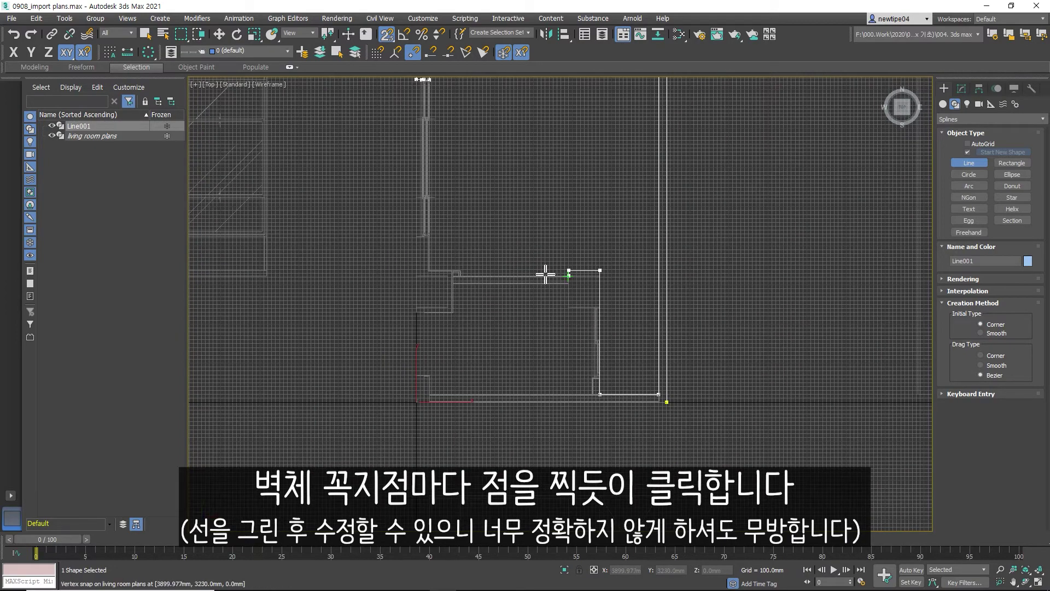
{"action": "scroll", "coordinate": [462, 270], "scroll_direction": "up", "scroll_amount": 2}
{"action": "left_click", "coordinate": [462, 263]}
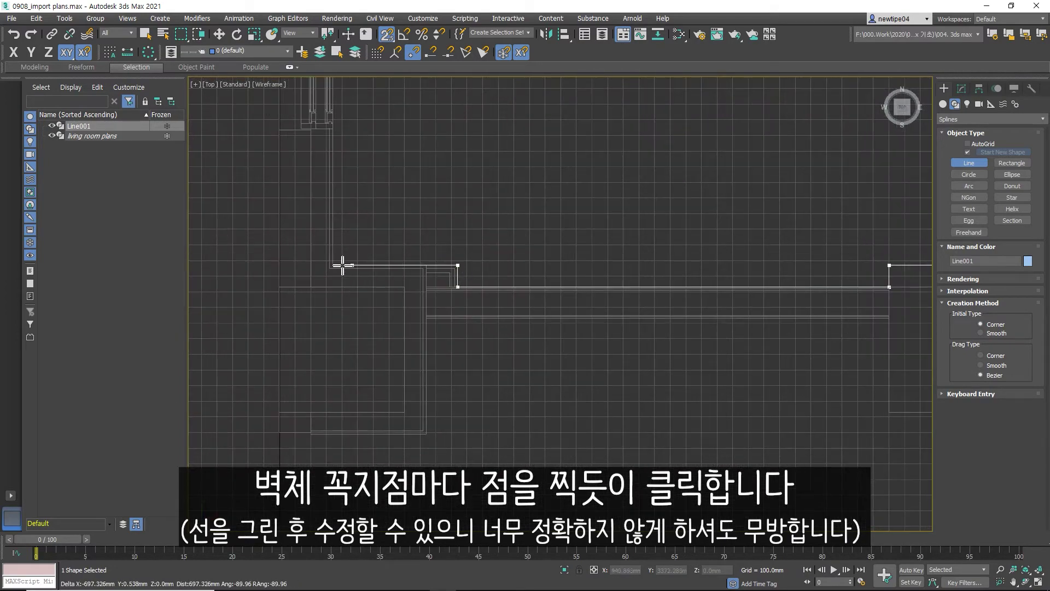
{"action": "left_click", "coordinate": [335, 263]}
Step: Place vertices along the wall edge and at the top-left wall corners
{"action": "scroll", "coordinate": [356, 340], "scroll_direction": "down", "scroll_amount": 2}
{"action": "scroll", "coordinate": [383, 270], "scroll_direction": "up", "scroll_amount": 2}
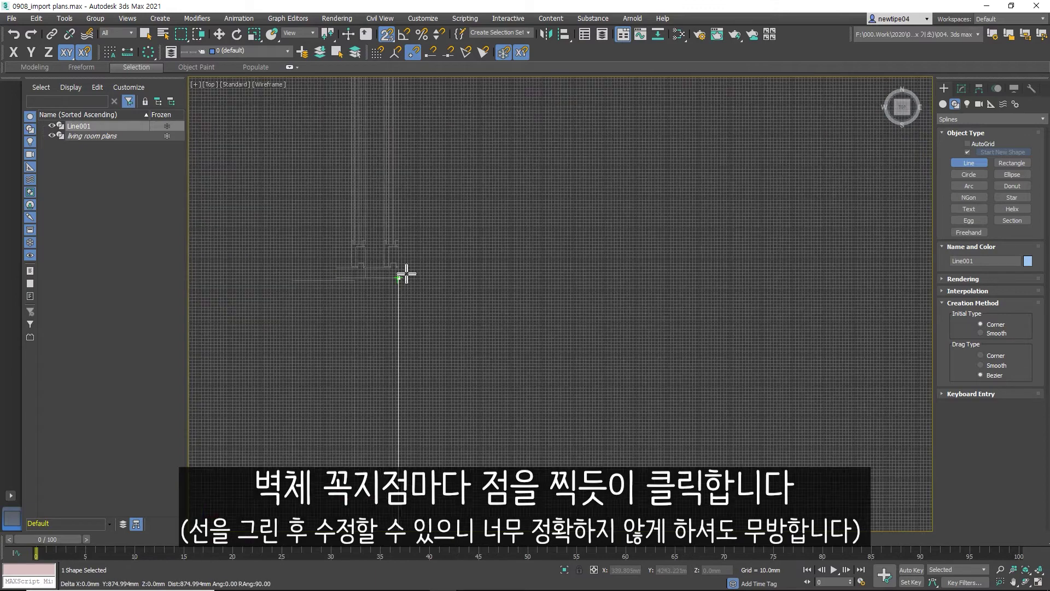
{"action": "left_click", "coordinate": [383, 290]}
{"action": "scroll", "coordinate": [585, 257], "scroll_direction": "up", "scroll_amount": 2}
{"action": "scroll", "coordinate": [470, 268], "scroll_direction": "up", "scroll_amount": 2}
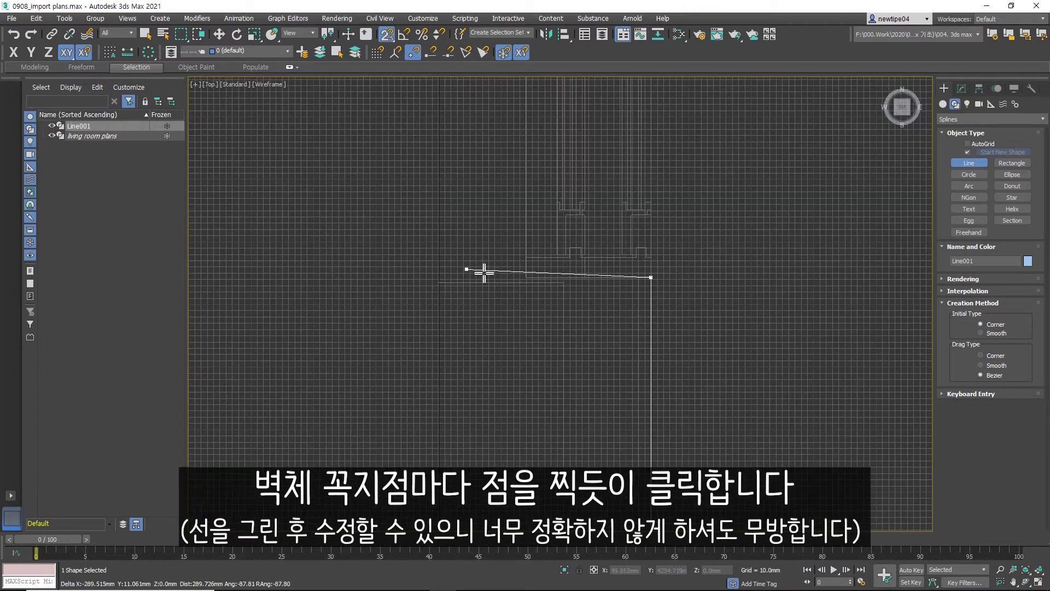
{"action": "left_click", "coordinate": [526, 277]}
{"action": "left_click", "coordinate": [563, 282]}
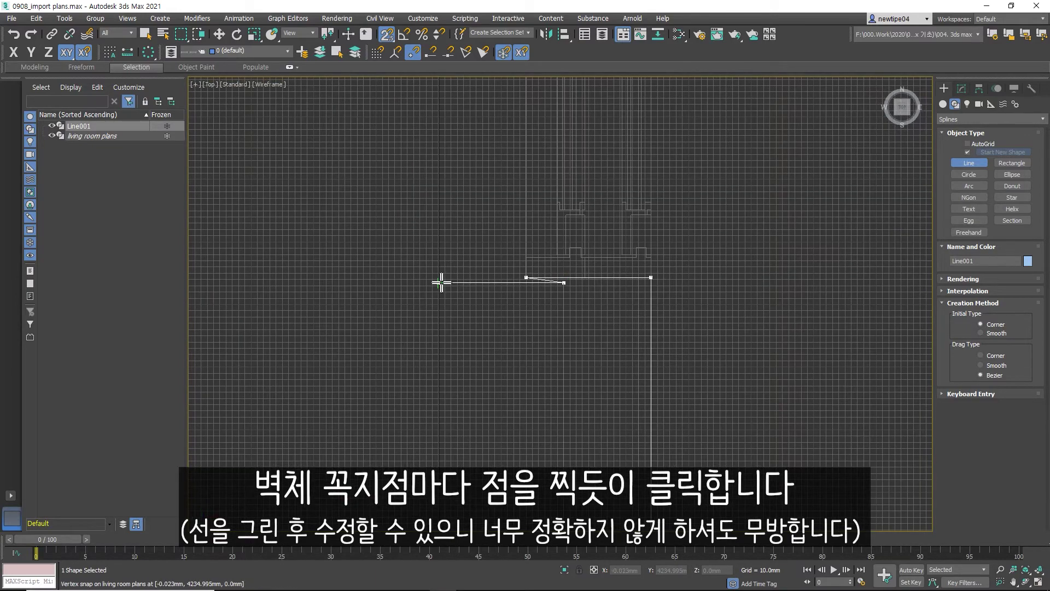
{"action": "scroll", "coordinate": [506, 246], "scroll_direction": "down", "scroll_amount": 1}
{"action": "left_click", "coordinate": [509, 157]}
{"action": "scroll", "coordinate": [508, 164], "scroll_direction": "down", "scroll_amount": 1}
{"action": "left_click", "coordinate": [493, 188]}
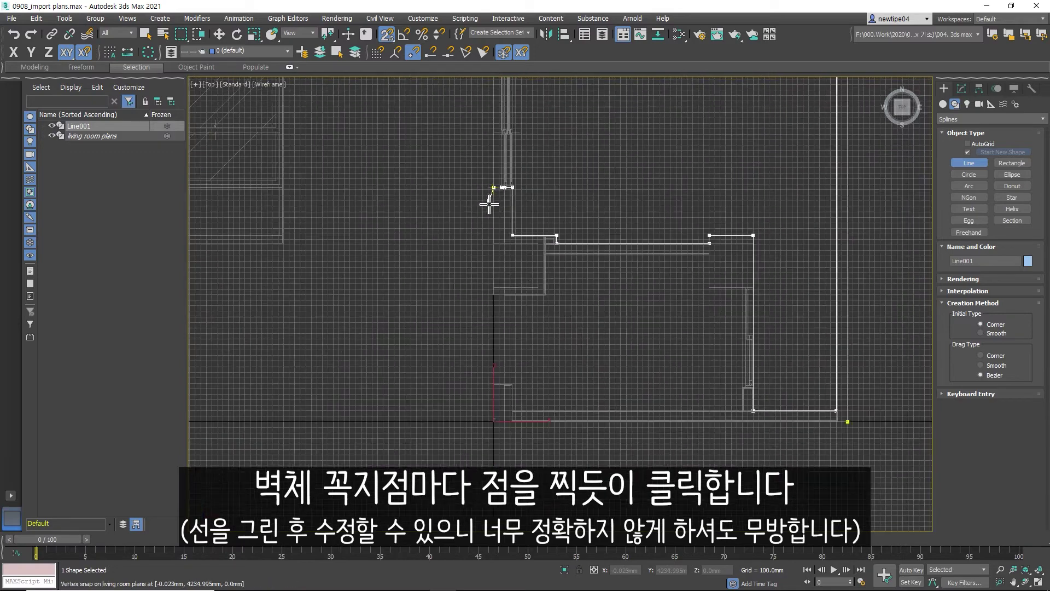
Step: Trace the right wall corners down to the bottom wall corner
{"action": "left_click", "coordinate": [489, 298]}
{"action": "scroll", "coordinate": [555, 287], "scroll_direction": "up", "scroll_amount": 3}
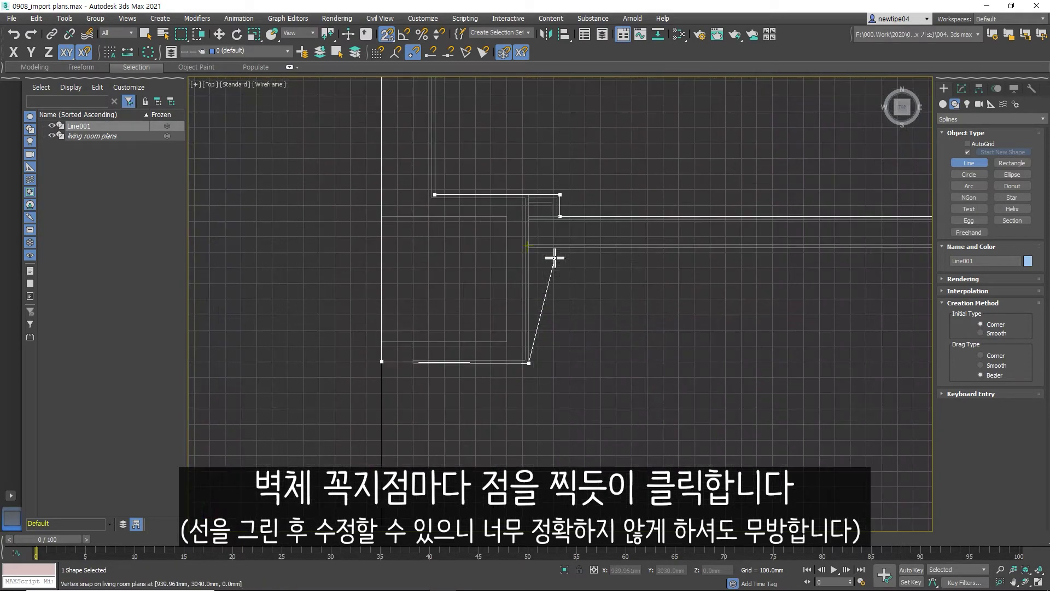
{"action": "left_click", "coordinate": [528, 248]}
{"action": "scroll", "coordinate": [428, 256], "scroll_direction": "down", "scroll_amount": 2}
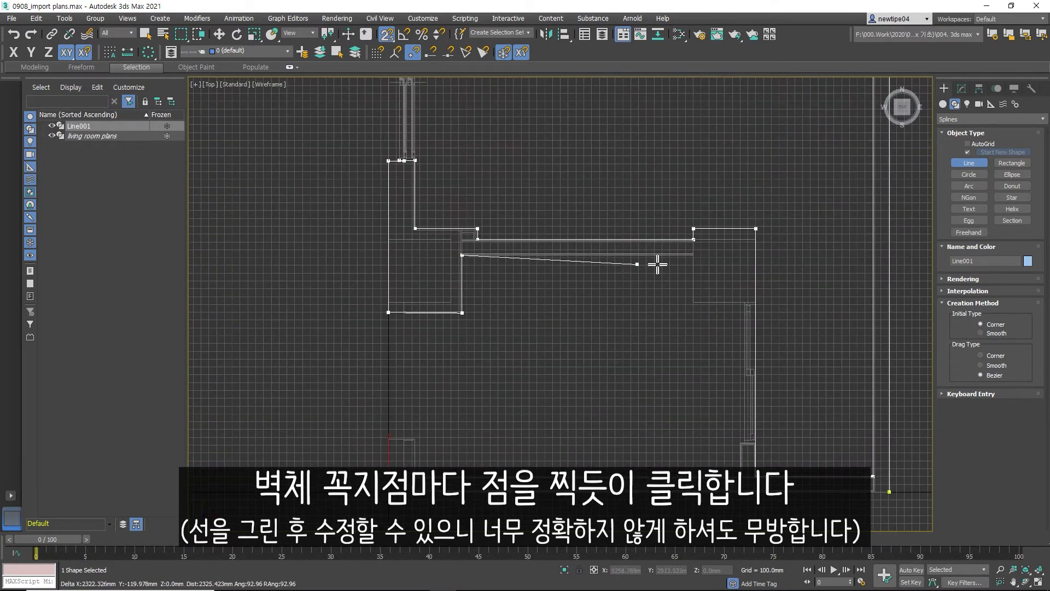
{"action": "left_click", "coordinate": [694, 254]}
{"action": "left_click", "coordinate": [694, 302]}
{"action": "left_click", "coordinate": [737, 295]}
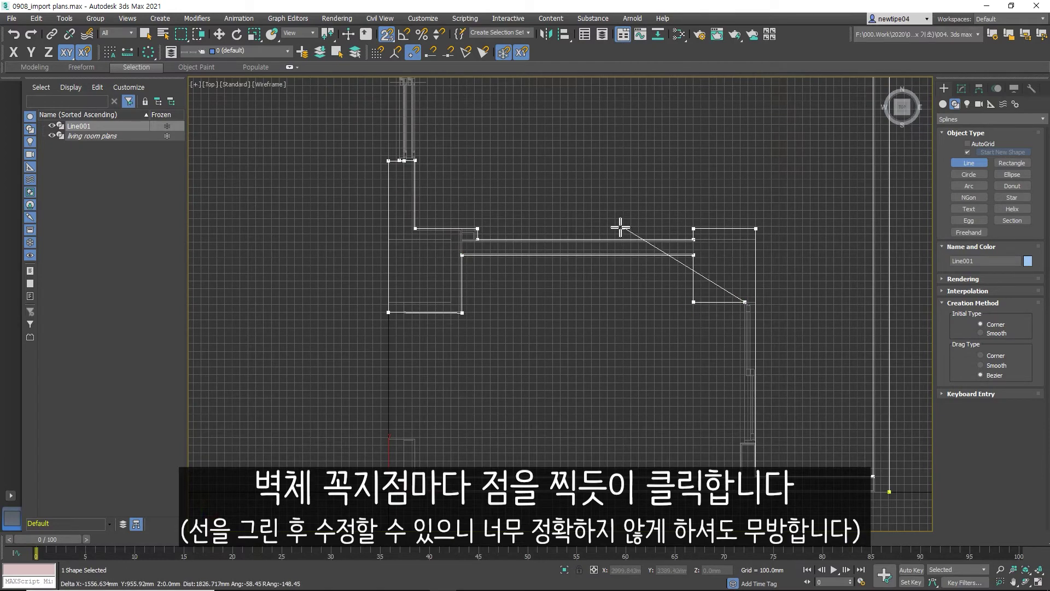
{"action": "scroll", "coordinate": [621, 227], "scroll_direction": "down", "scroll_amount": 2}
{"action": "scroll", "coordinate": [674, 359], "scroll_direction": "up", "scroll_amount": 1}
{"action": "scroll", "coordinate": [674, 359], "scroll_direction": "up", "scroll_amount": 2}
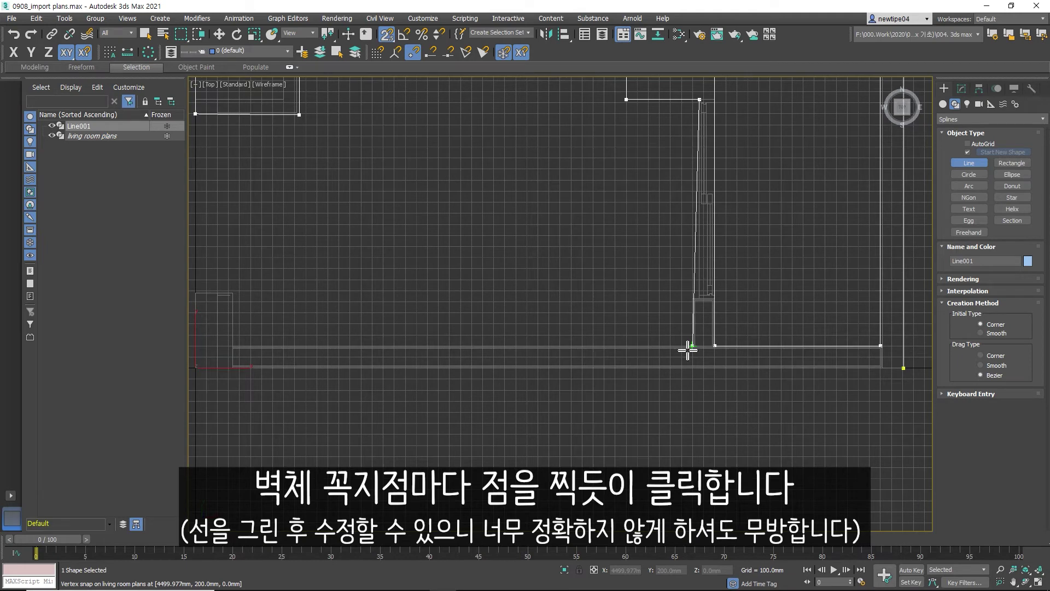
{"action": "left_click", "coordinate": [692, 346]}
{"action": "scroll", "coordinate": [646, 336], "scroll_direction": "down", "scroll_amount": 2}
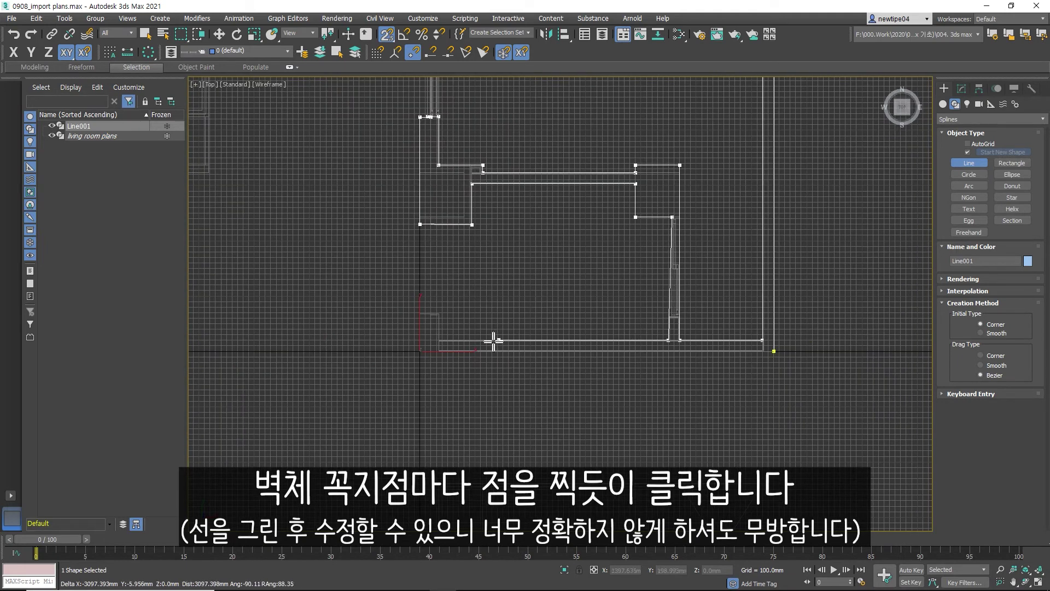
Step: Trace the lower-left wall jog, then close the spline on its starting vertex
{"action": "left_click", "coordinate": [438, 339]}
{"action": "left_click", "coordinate": [438, 313]}
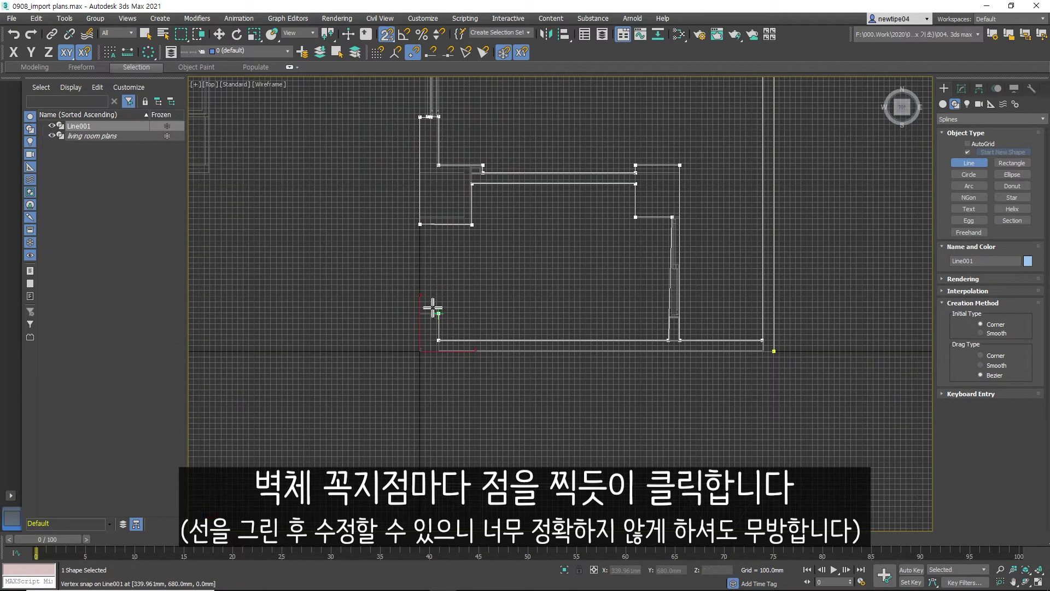
{"action": "left_click", "coordinate": [419, 311]}
{"action": "left_click", "coordinate": [419, 350]}
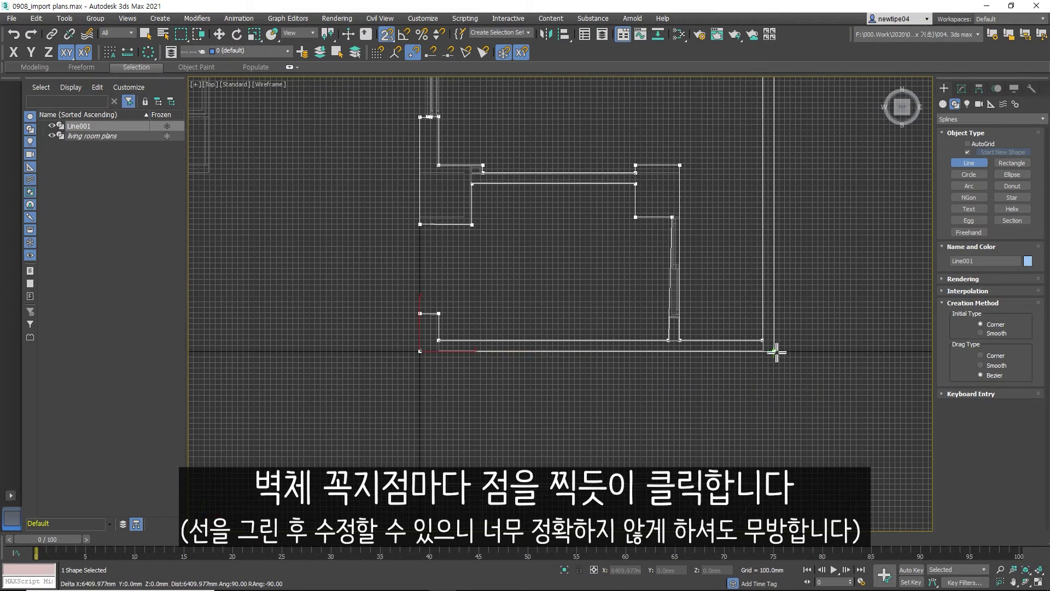
{"action": "left_click", "coordinate": [773, 353]}
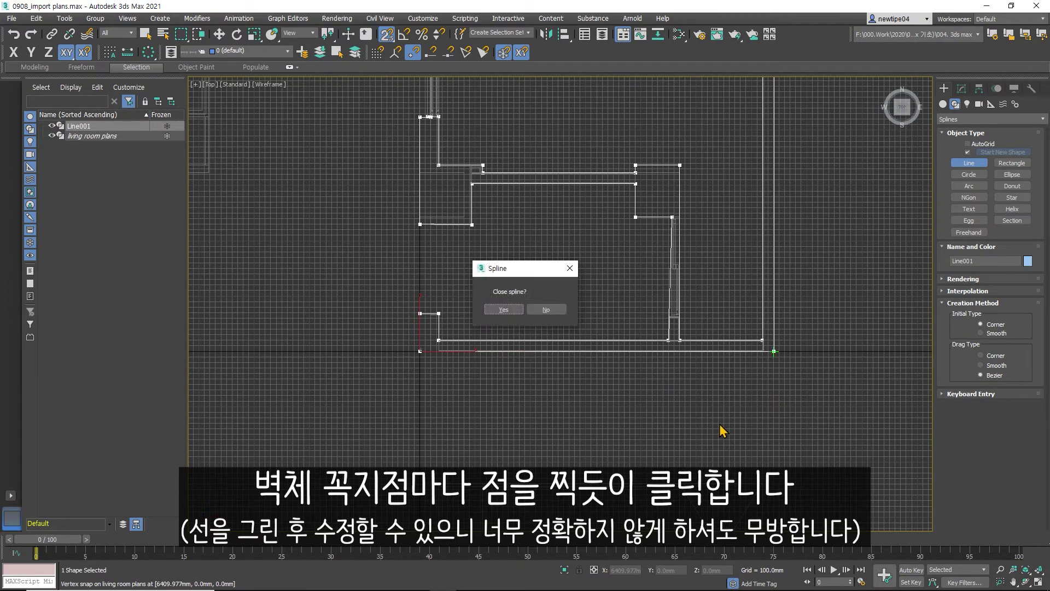
{"action": "left_click", "coordinate": [503, 311]}
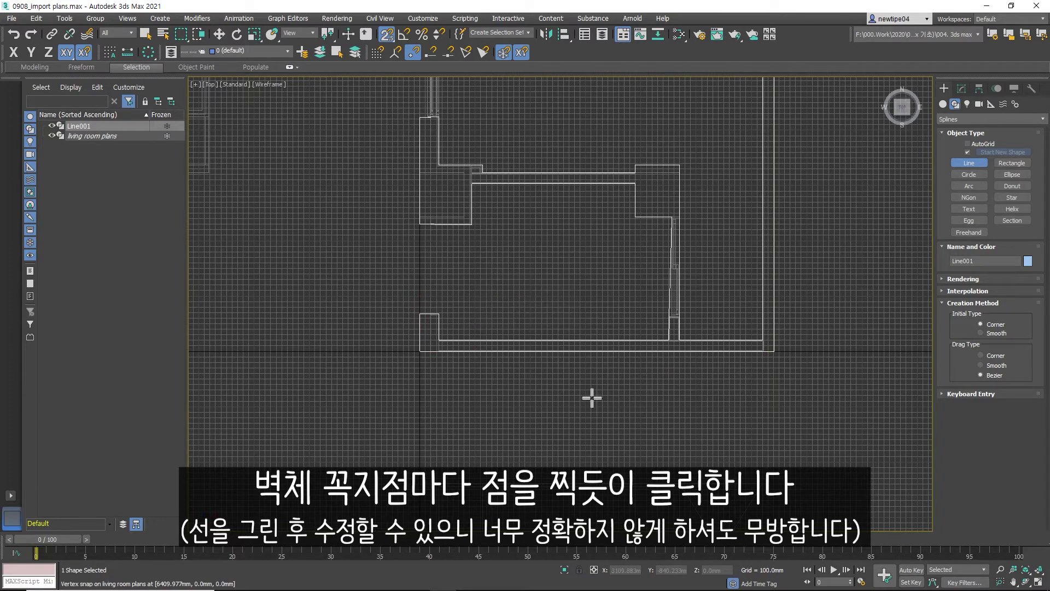
{"action": "scroll", "coordinate": [592, 398], "scroll_direction": "down", "scroll_amount": 2}
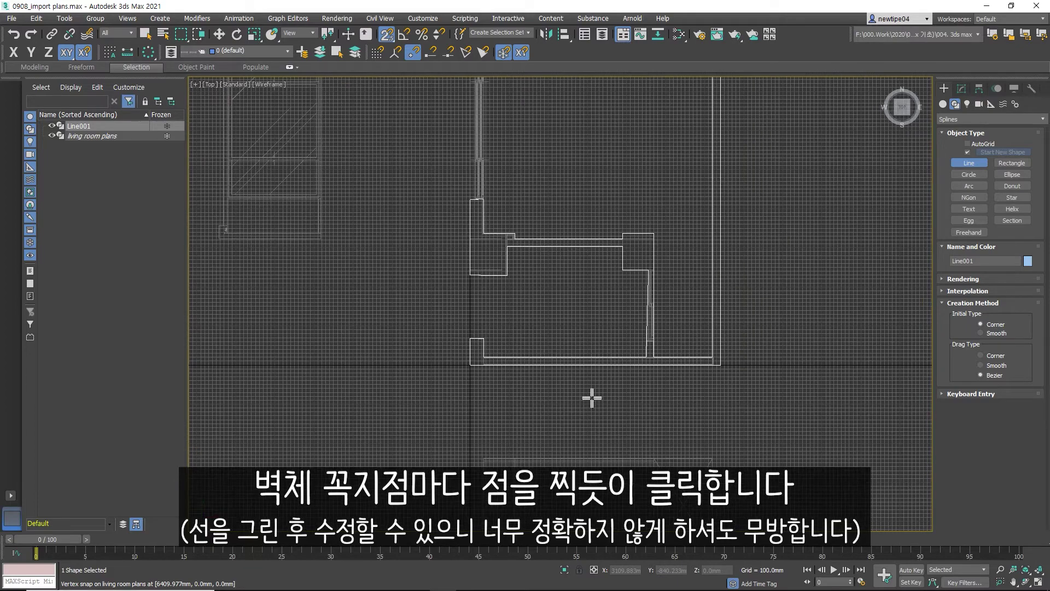
{"action": "scroll", "coordinate": [663, 283], "scroll_direction": "down", "scroll_amount": 1}
{"action": "scroll", "coordinate": [520, 237], "scroll_direction": "down", "scroll_amount": 1}
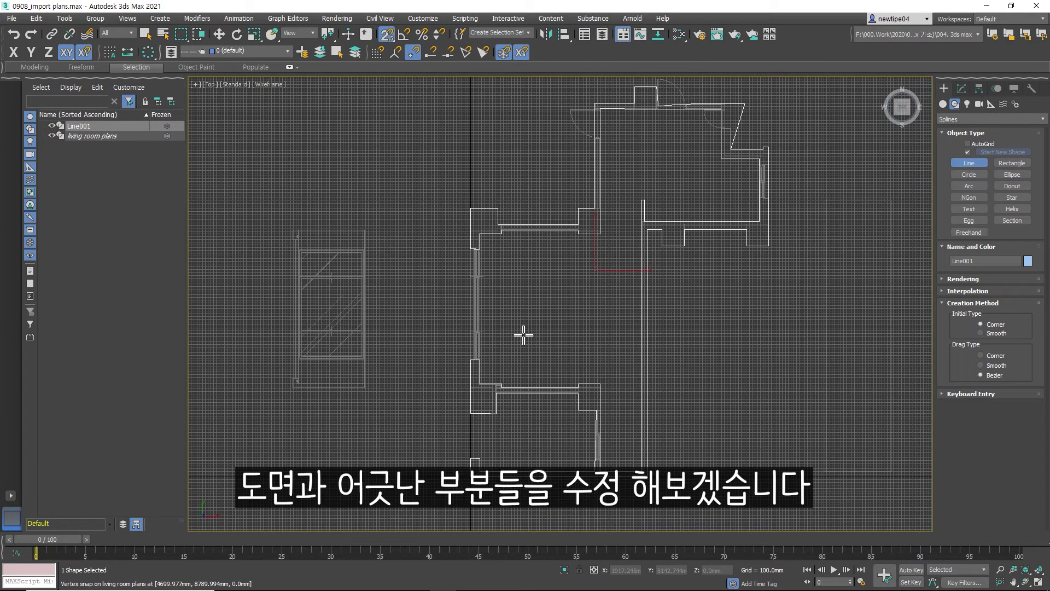
{"action": "middle_click_drag", "start_coordinate": [686, 278], "coordinate": [678, 242]}
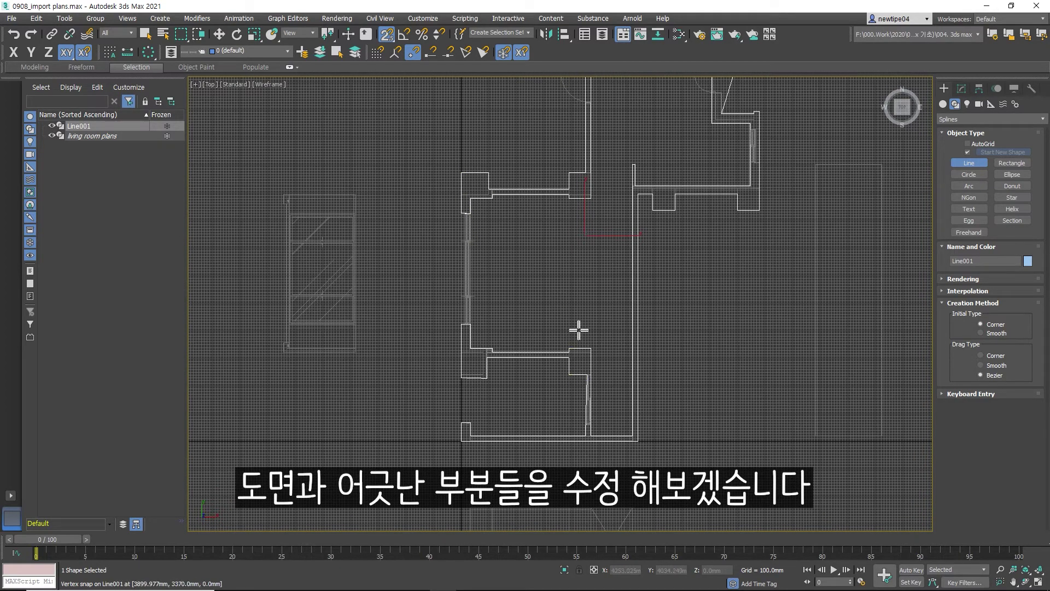
{"action": "scroll", "coordinate": [586, 382], "scroll_direction": "up", "scroll_amount": 3}
{"action": "scroll", "coordinate": [586, 384], "scroll_direction": "up", "scroll_amount": 3}
{"action": "middle_click_drag", "start_coordinate": [586, 385], "coordinate": [565, 278]}
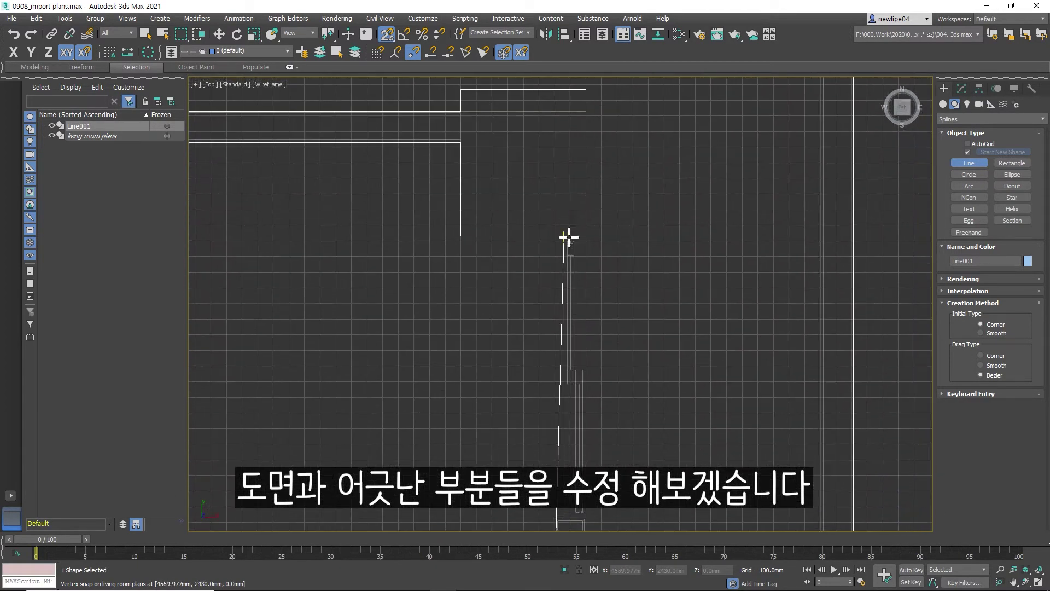
{"action": "scroll", "coordinate": [568, 236], "scroll_direction": "down", "scroll_amount": 1}
{"action": "scroll", "coordinate": [591, 370], "scroll_direction": "down", "scroll_amount": 2}
{"action": "scroll", "coordinate": [590, 370], "scroll_direction": "down", "scroll_amount": 2}
{"action": "scroll", "coordinate": [593, 279], "scroll_direction": "down", "scroll_amount": 1}
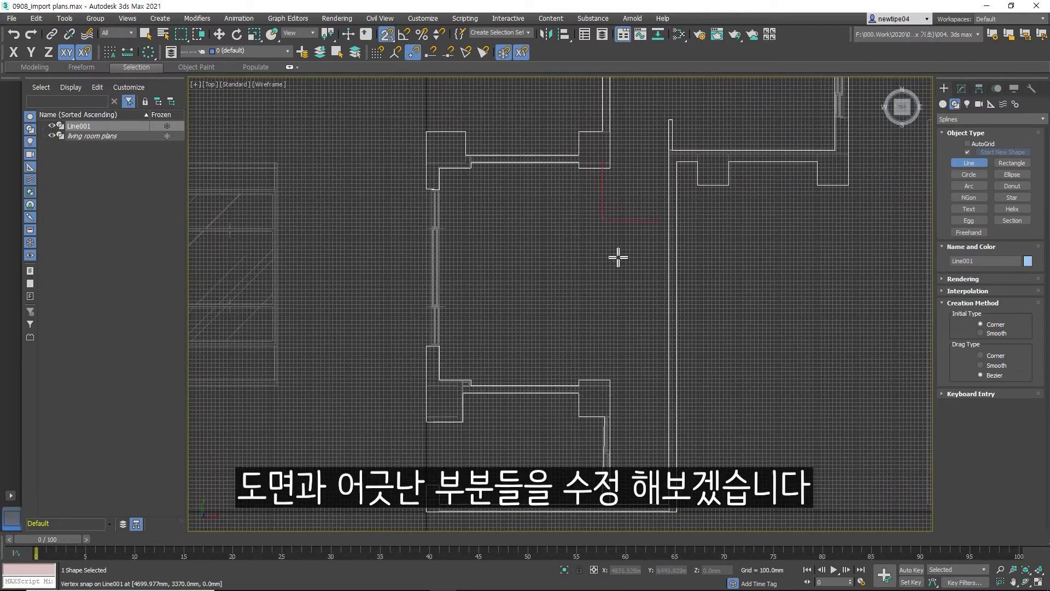
{"action": "scroll", "coordinate": [618, 257], "scroll_direction": "down", "scroll_amount": 2}
{"action": "scroll", "coordinate": [715, 182], "scroll_direction": "up", "scroll_amount": 4}
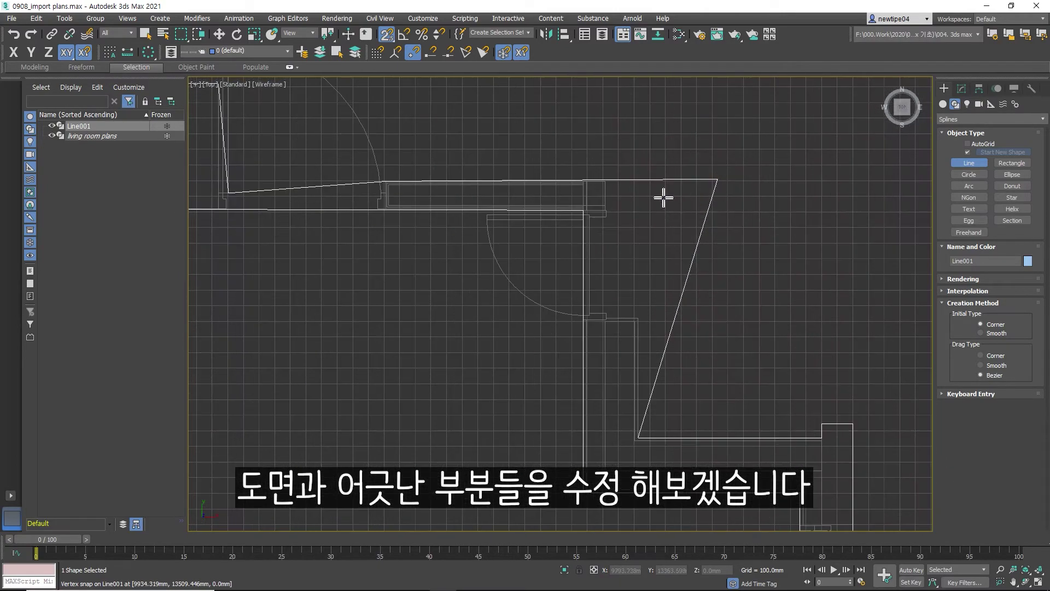
{"action": "scroll", "coordinate": [679, 274], "scroll_direction": "down", "scroll_amount": 2}
{"action": "scroll", "coordinate": [668, 340], "scroll_direction": "down", "scroll_amount": 2}
{"action": "scroll", "coordinate": [693, 249], "scroll_direction": "up", "scroll_amount": 1}
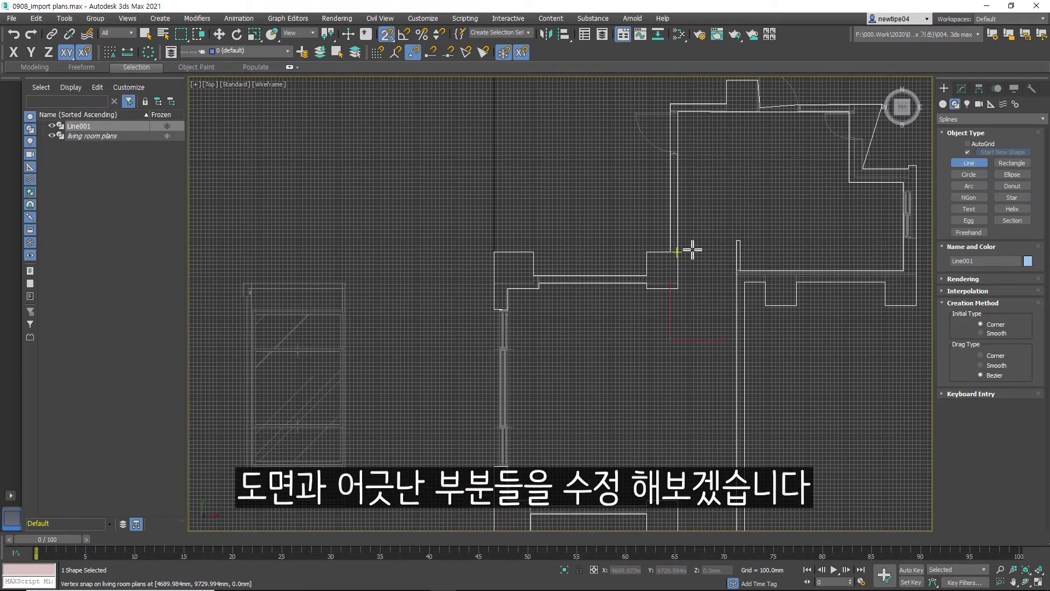
{"action": "scroll", "coordinate": [499, 312], "scroll_direction": "up", "scroll_amount": 2}
{"action": "scroll", "coordinate": [507, 286], "scroll_direction": "up", "scroll_amount": 2}
{"action": "scroll", "coordinate": [485, 253], "scroll_direction": "up", "scroll_amount": 2}
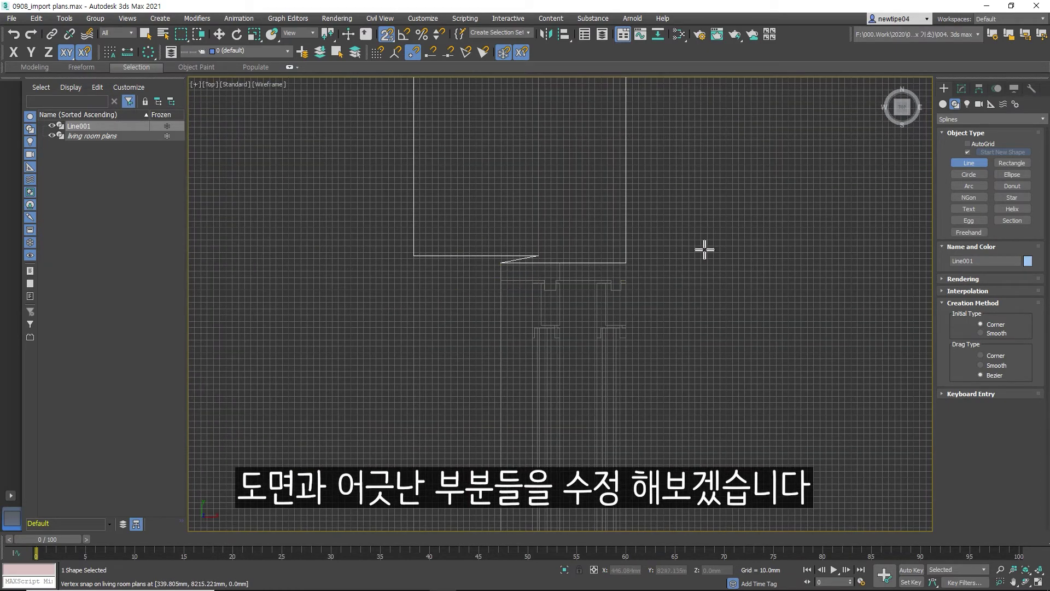
{"action": "scroll", "coordinate": [667, 211], "scroll_direction": "down", "scroll_amount": 1}
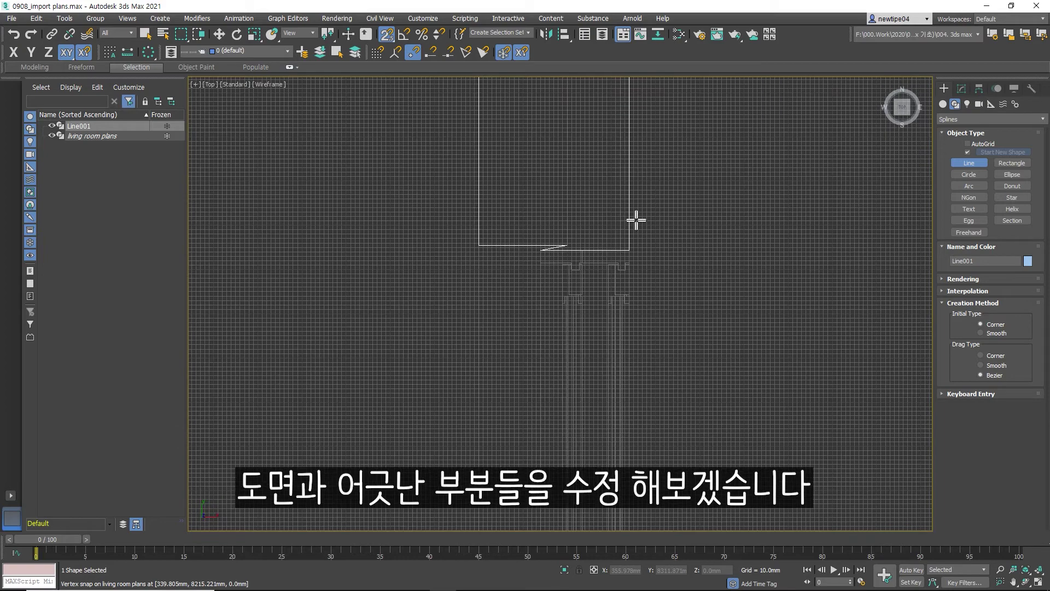
{"action": "scroll", "coordinate": [633, 218], "scroll_direction": "down", "scroll_amount": 1}
{"action": "scroll", "coordinate": [719, 204], "scroll_direction": "up", "scroll_amount": 1}
{"action": "scroll", "coordinate": [677, 229], "scroll_direction": "down", "scroll_amount": 1}
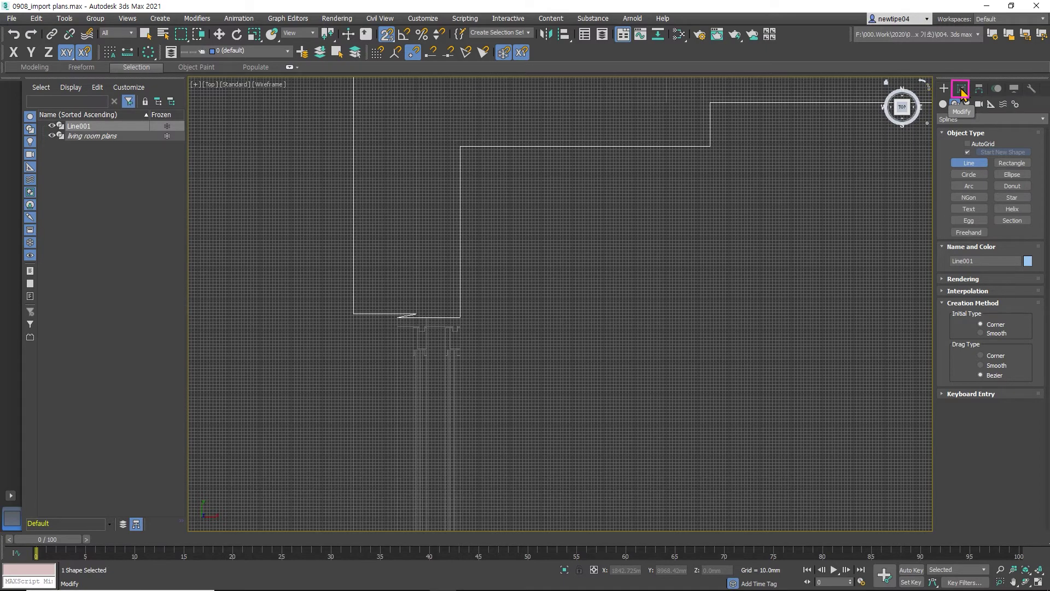
Step: Enter Line001's Vertex level in the Modify panel and select vertex 28 at the bottom-wall kink
{"action": "left_click", "coordinate": [961, 89]}
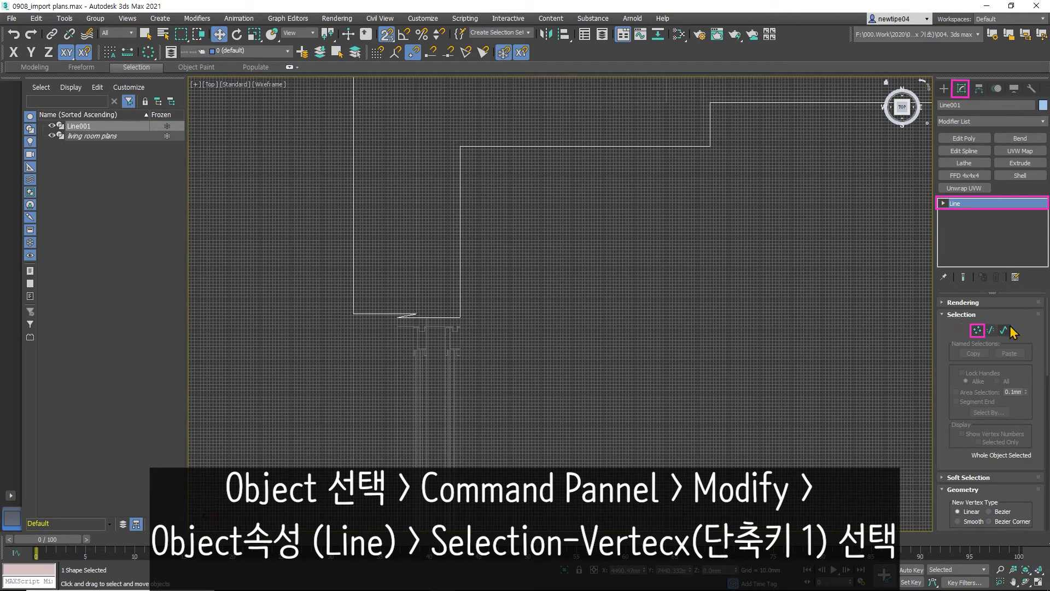
{"action": "left_click", "coordinate": [977, 329]}
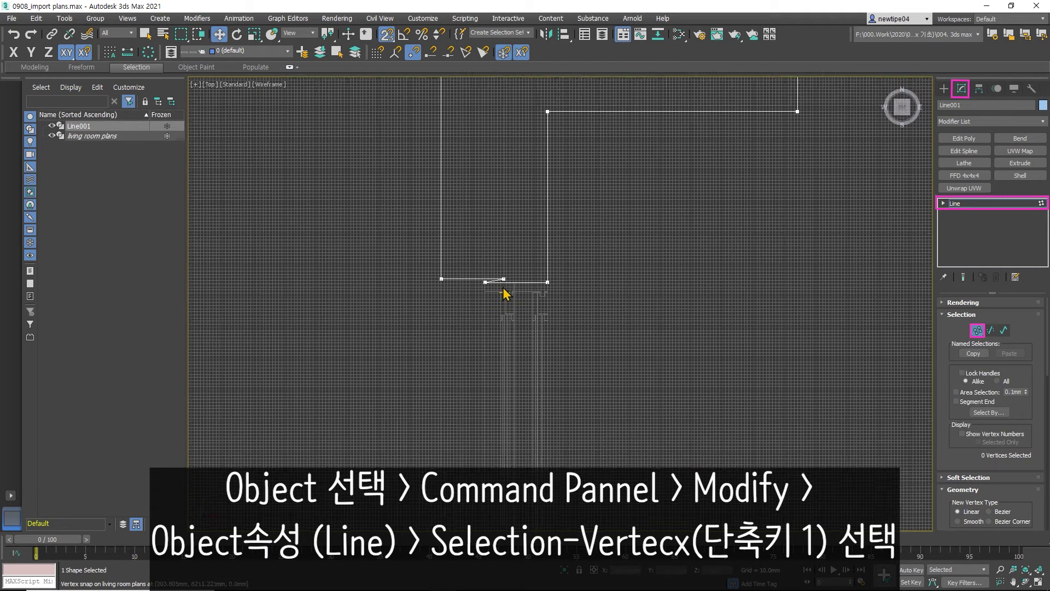
{"action": "scroll", "coordinate": [501, 284], "scroll_direction": "up", "scroll_amount": 5}
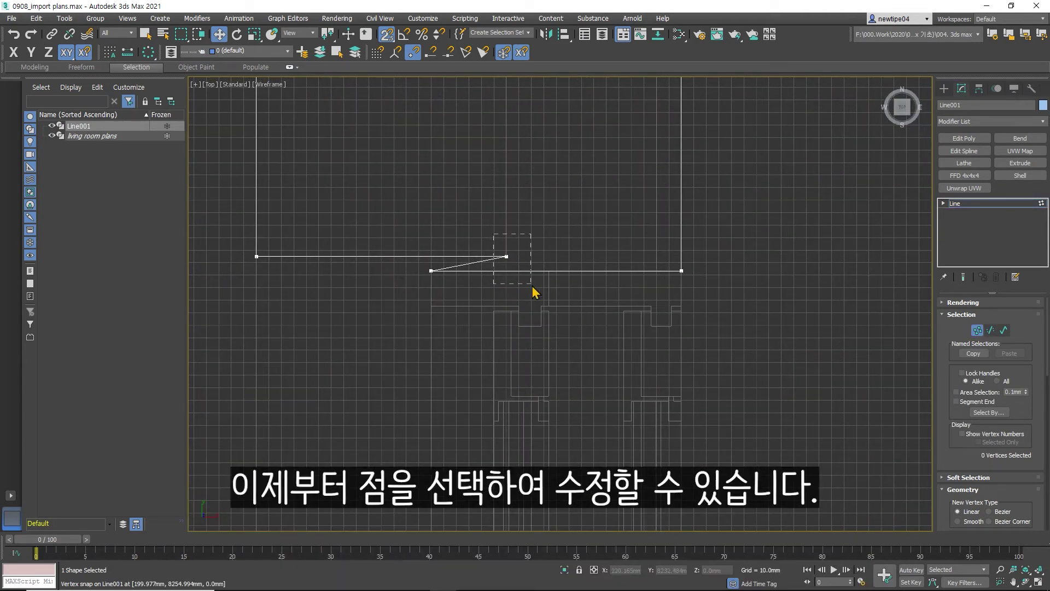
{"action": "left_click_drag", "start_coordinate": [532, 285], "coordinate": [534, 287]}
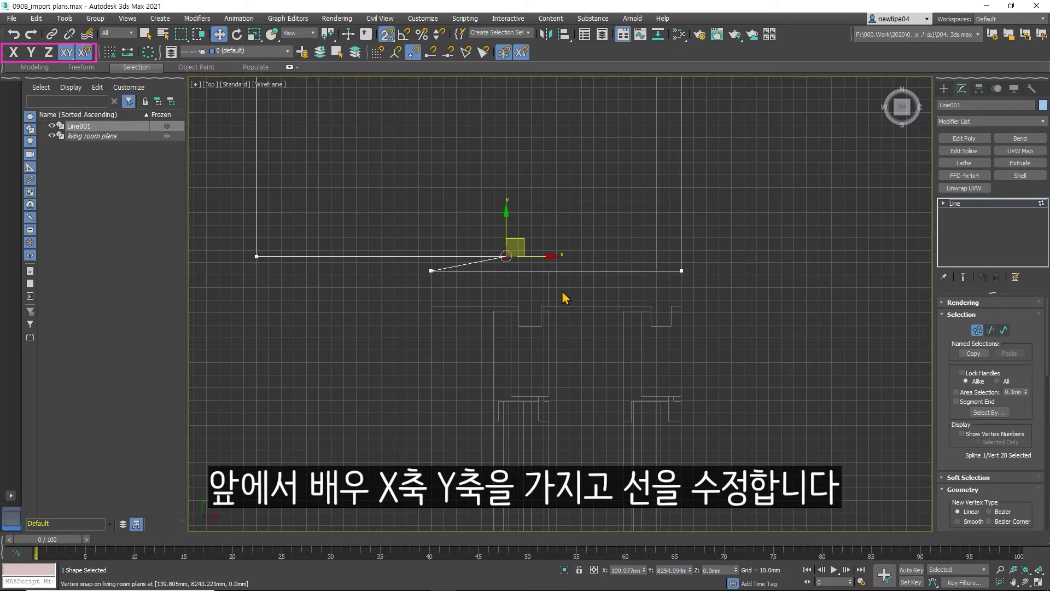
Step: Slide the kinked top-wall vertex along X onto the plan's wall corner
{"action": "left_click", "coordinate": [16, 54]}
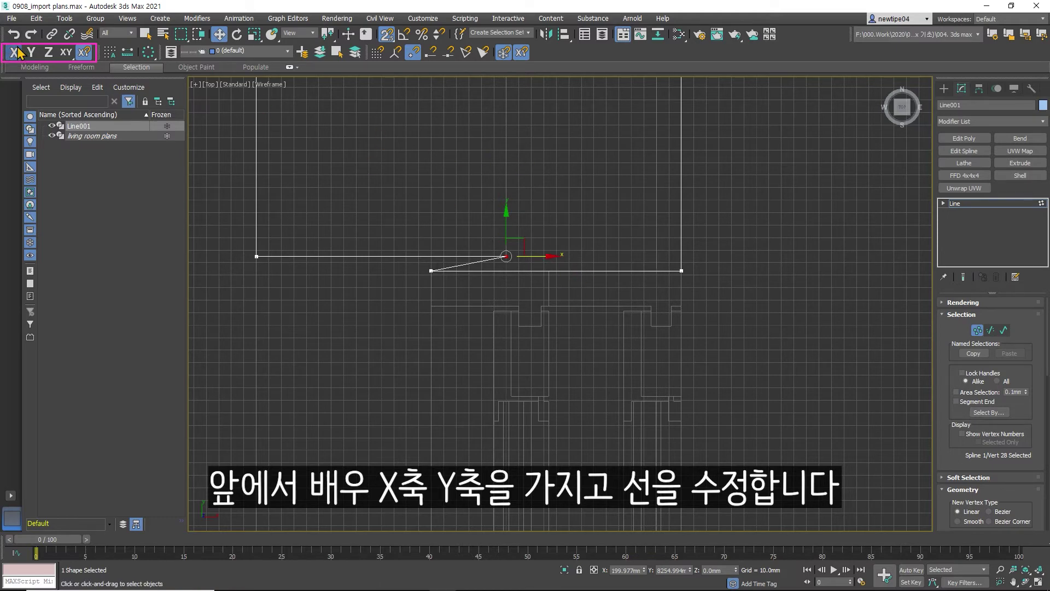
{"action": "left_click", "coordinate": [556, 254]}
{"action": "left_click", "coordinate": [506, 255]}
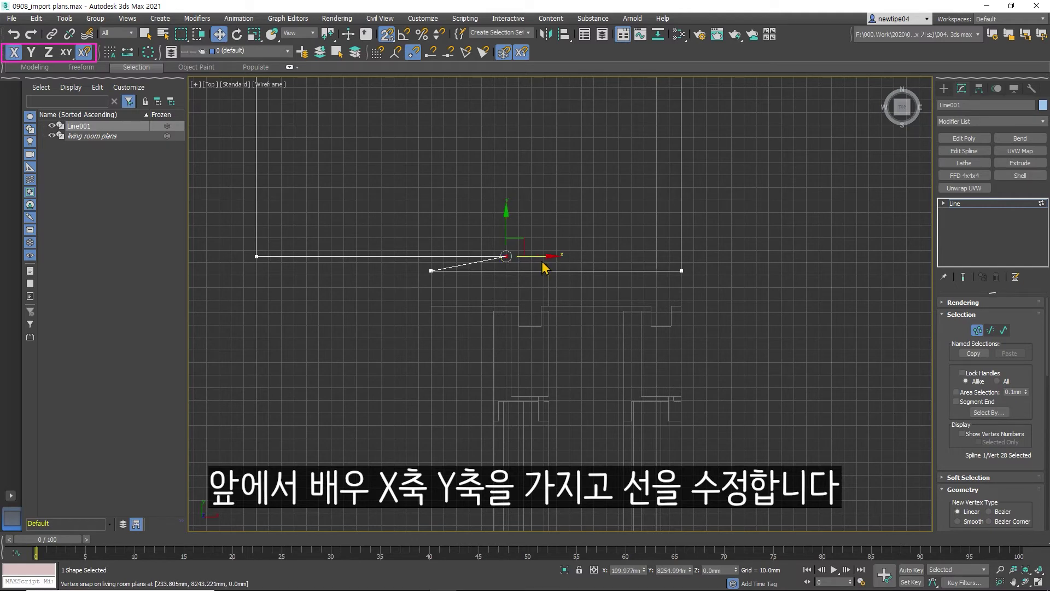
{"action": "left_click_drag", "start_coordinate": [541, 256], "coordinate": [434, 275]}
{"action": "scroll", "coordinate": [584, 276], "scroll_direction": "down", "scroll_amount": 4}
{"action": "scroll", "coordinate": [596, 286], "scroll_direction": "down", "scroll_amount": 1}
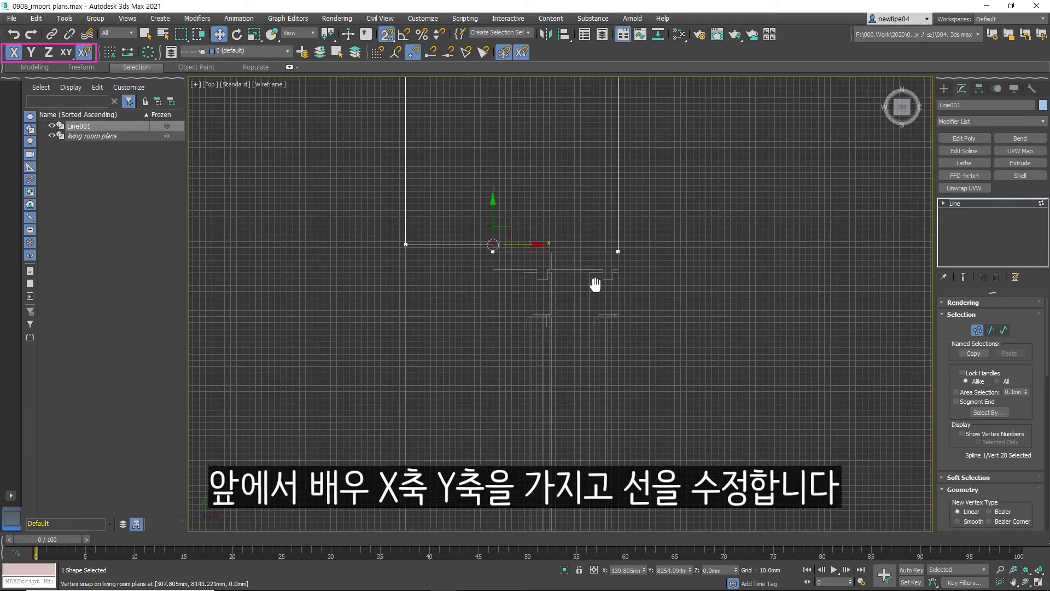
{"action": "middle_click_drag", "start_coordinate": [596, 286], "coordinate": [569, 195]}
{"action": "scroll", "coordinate": [569, 195], "scroll_direction": "down", "scroll_amount": 1}
{"action": "scroll", "coordinate": [508, 138], "scroll_direction": "up", "scroll_amount": 2}
{"action": "scroll", "coordinate": [337, 177], "scroll_direction": "up", "scroll_amount": 2}
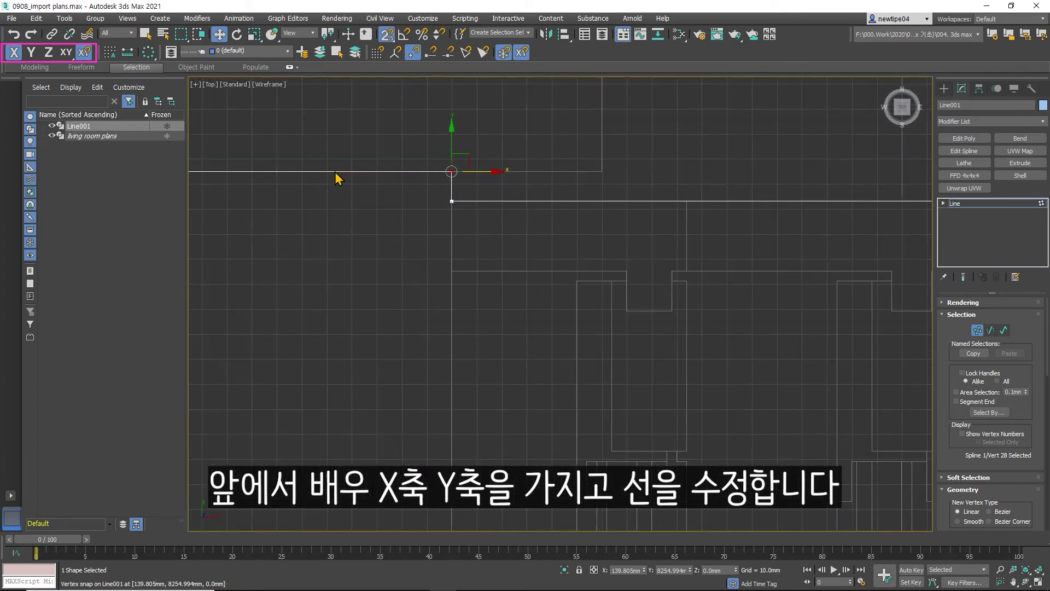
{"action": "scroll", "coordinate": [460, 213], "scroll_direction": "down", "scroll_amount": 3}
{"action": "scroll", "coordinate": [469, 228], "scroll_direction": "up", "scroll_amount": 2}
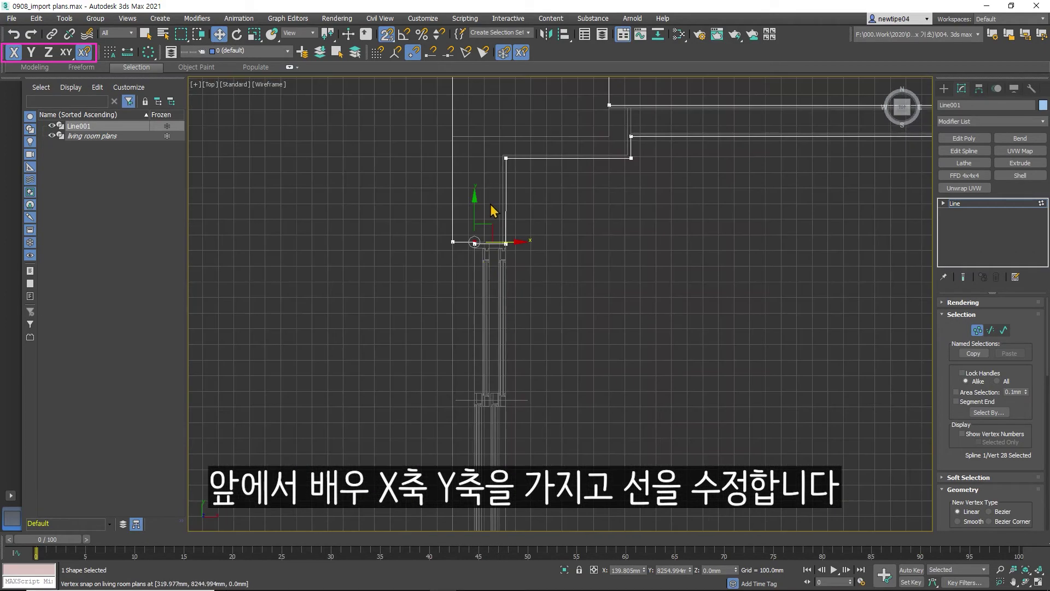
{"action": "scroll", "coordinate": [509, 219], "scroll_direction": "up", "scroll_amount": 1}
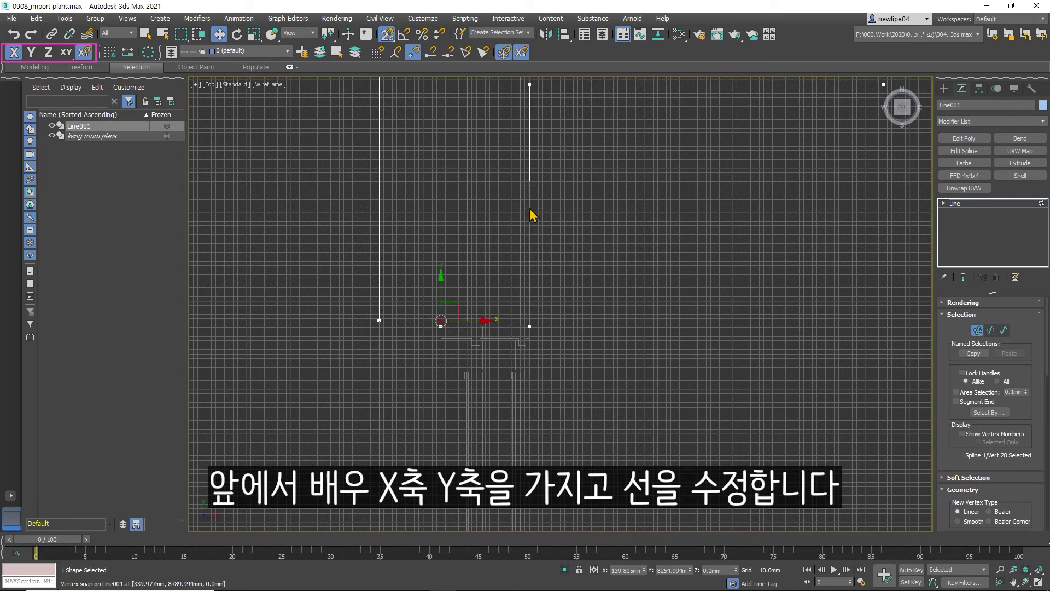
{"action": "scroll", "coordinate": [529, 328], "scroll_direction": "up", "scroll_amount": 1}
{"action": "scroll", "coordinate": [542, 328], "scroll_direction": "up", "scroll_amount": 3}
{"action": "scroll", "coordinate": [525, 312], "scroll_direction": "down", "scroll_amount": 1}
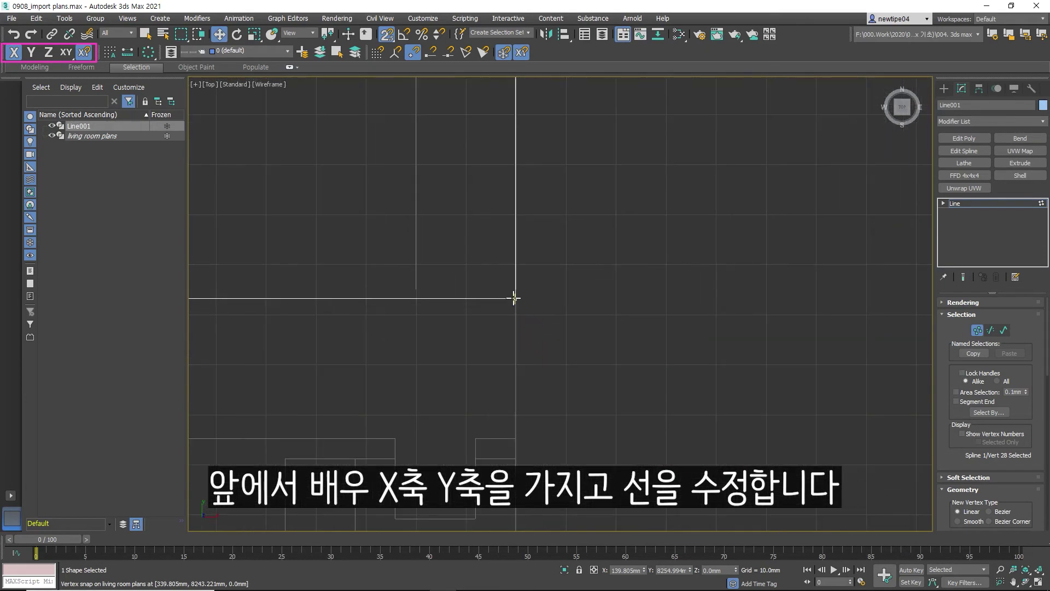
{"action": "scroll", "coordinate": [523, 312], "scroll_direction": "down", "scroll_amount": 3}
{"action": "scroll", "coordinate": [528, 223], "scroll_direction": "up", "scroll_amount": 1}
{"action": "mouse_move", "coordinate": [511, 175]}
{"action": "left_mouse_down"}
{"action": "mouse_move", "coordinate": [544, 180]}
{"action": "mouse_move", "coordinate": [520, 299]}
{"action": "mouse_move", "coordinate": [475, 277]}
{"action": "left_mouse_up"}
Step: Move the slanted segment's top vertex along Y (F6) to straighten it
{"action": "scroll", "coordinate": [520, 300], "scroll_direction": "up", "scroll_amount": 3}
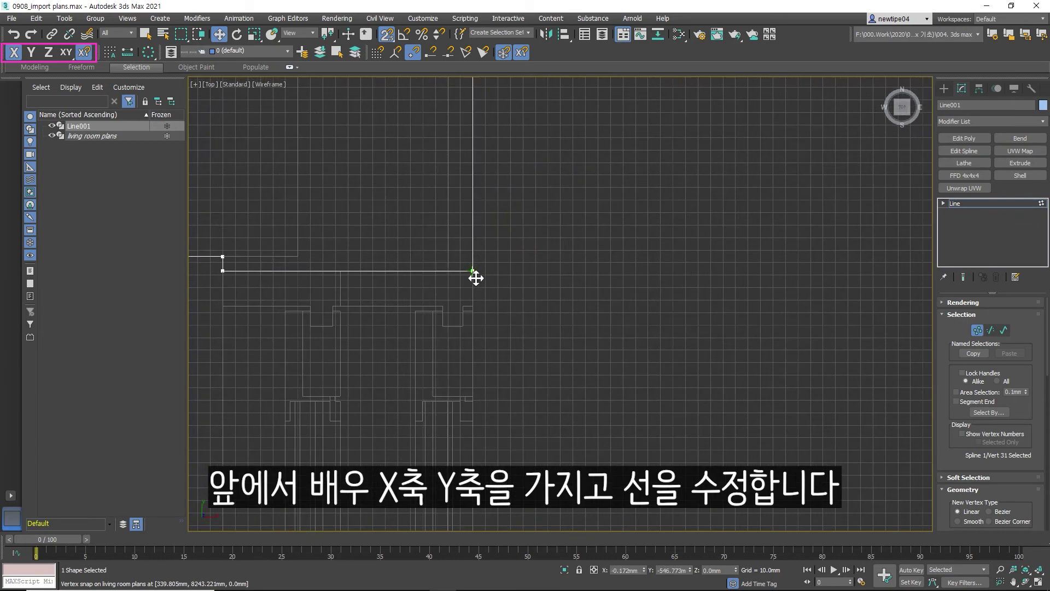
{"action": "scroll", "coordinate": [535, 296], "scroll_direction": "down", "scroll_amount": 2}
{"action": "scroll", "coordinate": [525, 219], "scroll_direction": "up", "scroll_amount": 2}
{"action": "left_click", "coordinate": [521, 157]}
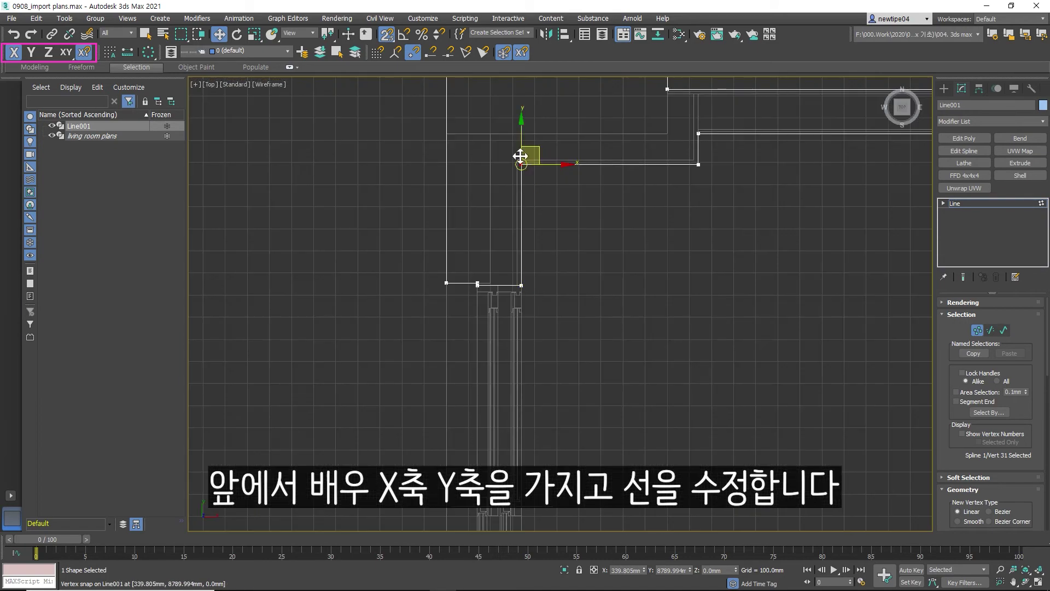
{"action": "scroll", "coordinate": [520, 157], "scroll_direction": "down", "scroll_amount": 1}
{"action": "scroll", "coordinate": [531, 295], "scroll_direction": "down", "scroll_amount": 3}
{"action": "middle_click_drag", "start_coordinate": [707, 279], "coordinate": [572, 294]}
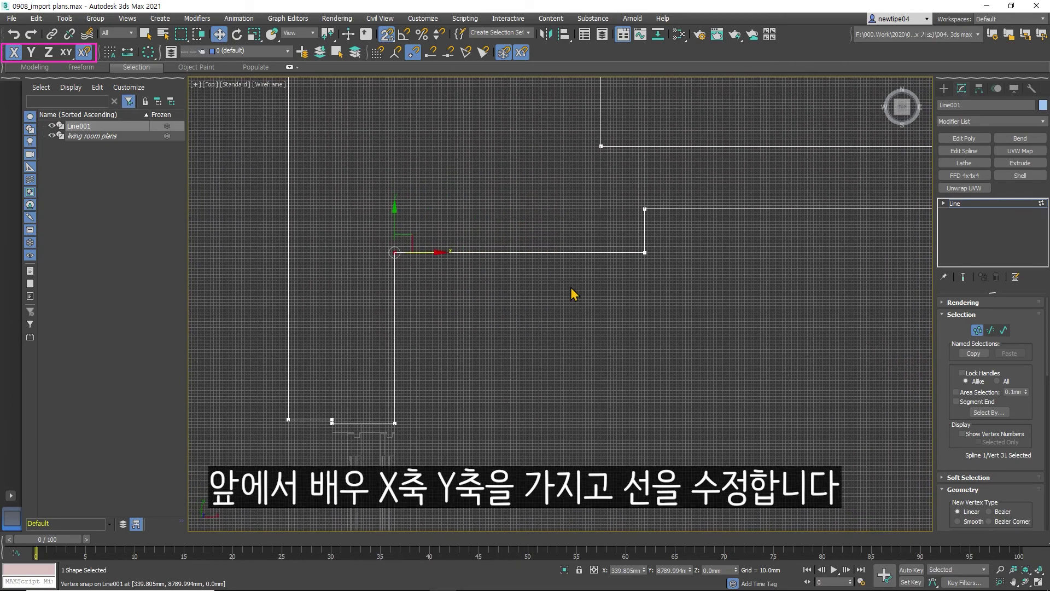
{"action": "middle_click_drag", "start_coordinate": [651, 209], "coordinate": [500, 209]}
{"action": "scroll", "coordinate": [501, 210], "scroll_direction": "down", "scroll_amount": 2}
{"action": "scroll", "coordinate": [529, 225], "scroll_direction": "down", "scroll_amount": 2}
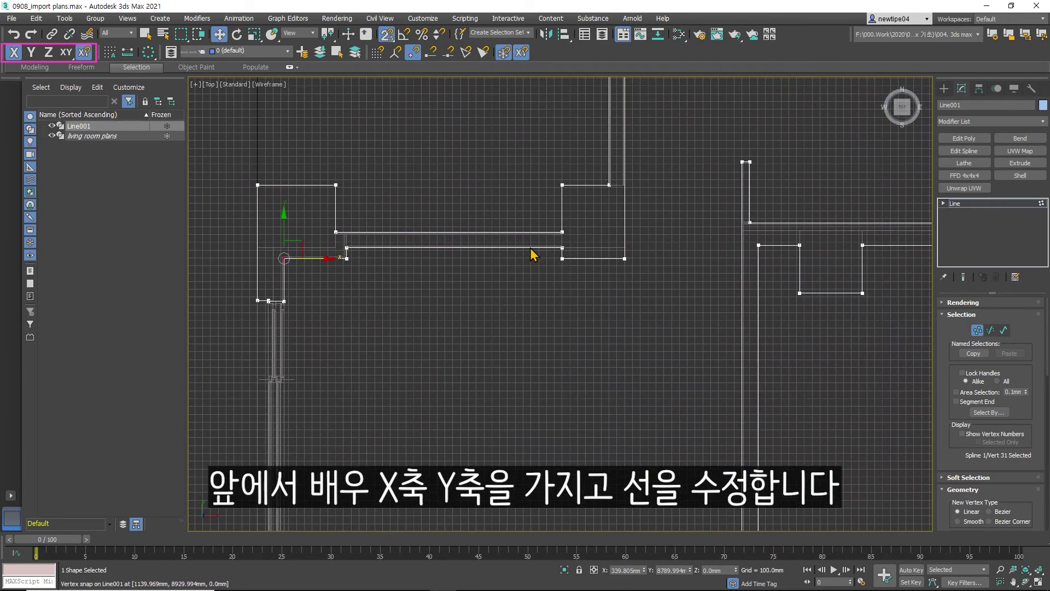
{"action": "scroll", "coordinate": [534, 251], "scroll_direction": "up", "scroll_amount": 3}
{"action": "scroll", "coordinate": [567, 222], "scroll_direction": "down", "scroll_amount": 2}
{"action": "scroll", "coordinate": [602, 197], "scroll_direction": "down", "scroll_amount": 2}
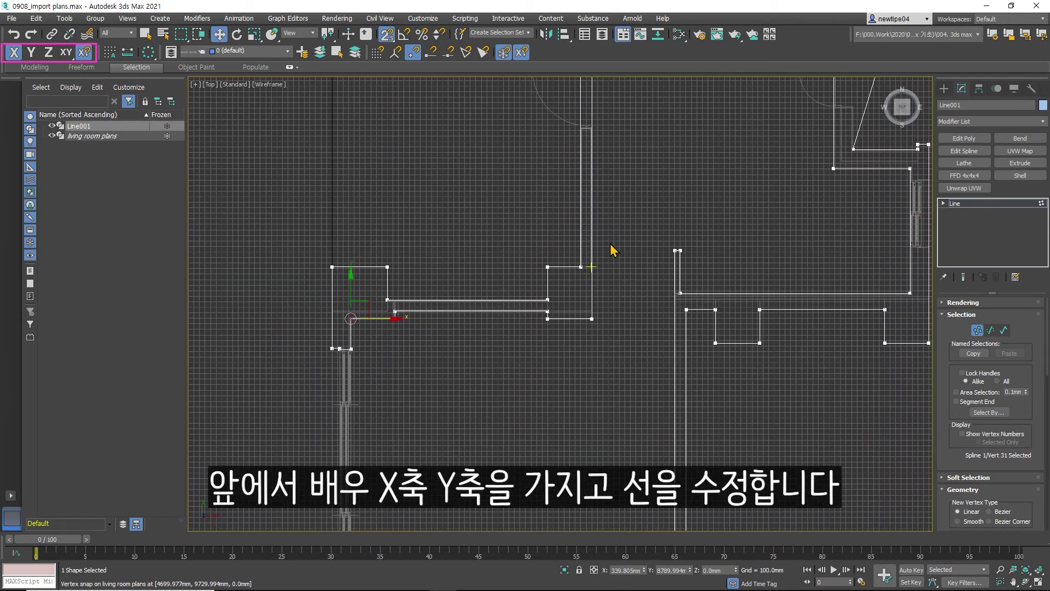
{"action": "scroll", "coordinate": [611, 248], "scroll_direction": "down", "scroll_amount": 2}
{"action": "scroll", "coordinate": [602, 281], "scroll_direction": "up", "scroll_amount": 1}
{"action": "scroll", "coordinate": [497, 251], "scroll_direction": "up", "scroll_amount": 3}
{"action": "scroll", "coordinate": [469, 251], "scroll_direction": "up", "scroll_amount": 1}
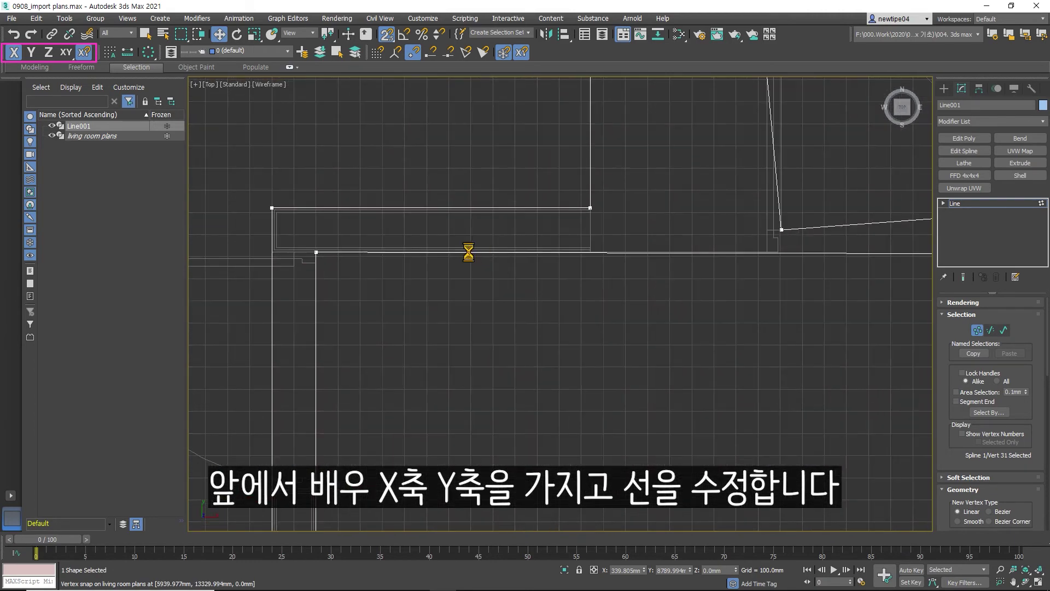
{"action": "scroll", "coordinate": [346, 265], "scroll_direction": "up", "scroll_amount": 1}
{"action": "scroll", "coordinate": [385, 266], "scroll_direction": "down", "scroll_amount": 3}
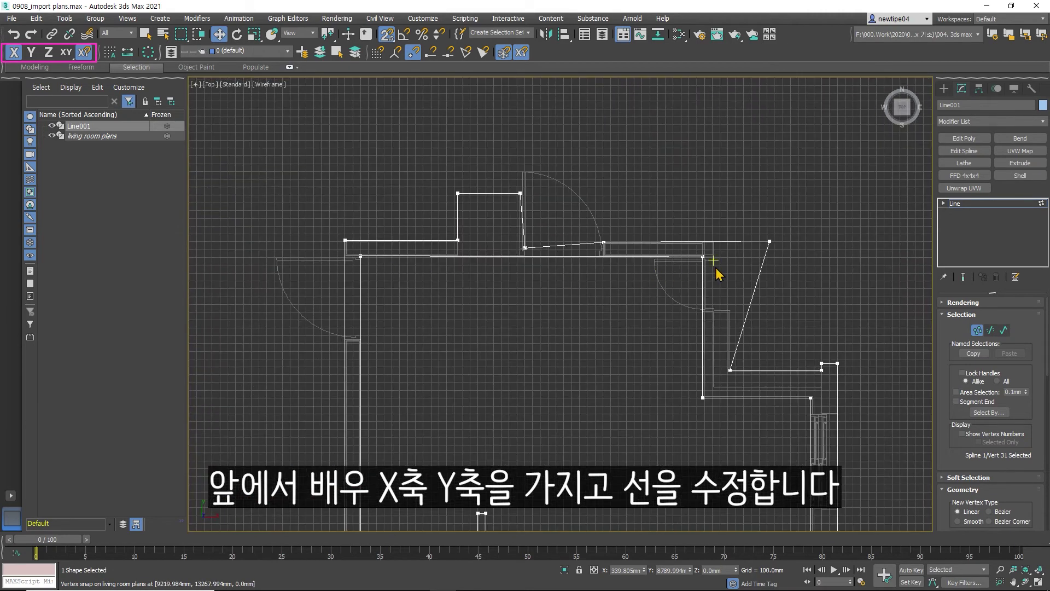
{"action": "left_click", "coordinate": [702, 256]}
{"action": "key", "text": "F6"}
{"action": "mouse_move", "coordinate": [692, 235]}
{"action": "left_mouse_down"}
{"action": "mouse_move", "coordinate": [386, 263]}
{"action": "mouse_move", "coordinate": [396, 232]}
{"action": "left_mouse_up"}
{"action": "scroll", "coordinate": [328, 253], "scroll_direction": "up", "scroll_amount": 3}
{"action": "scroll", "coordinate": [351, 270], "scroll_direction": "down", "scroll_amount": 3}
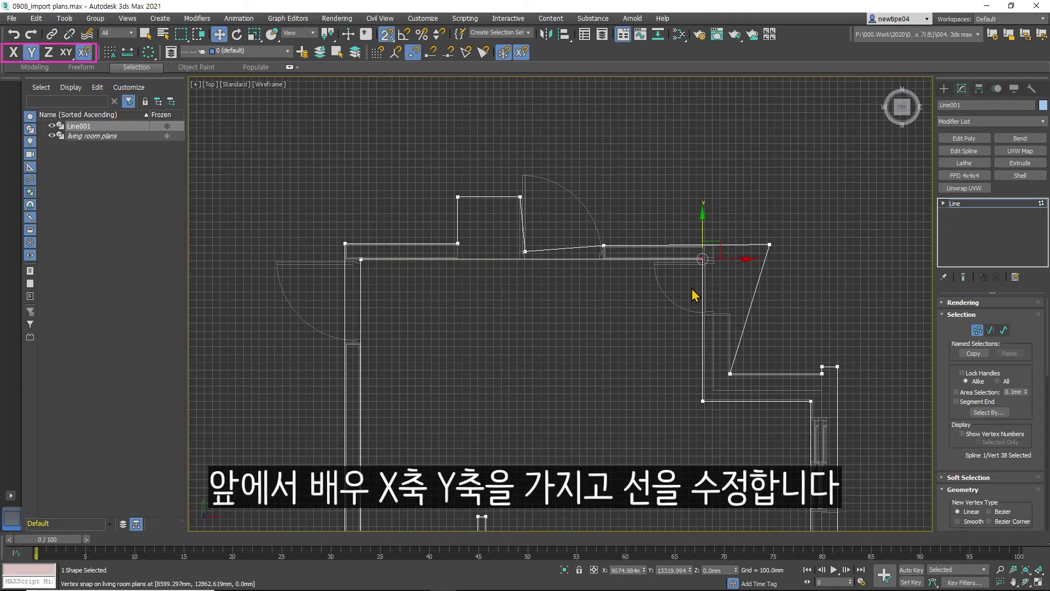
{"action": "scroll", "coordinate": [558, 263], "scroll_direction": "up", "scroll_amount": 1}
{"action": "scroll", "coordinate": [516, 243], "scroll_direction": "up", "scroll_amount": 1}
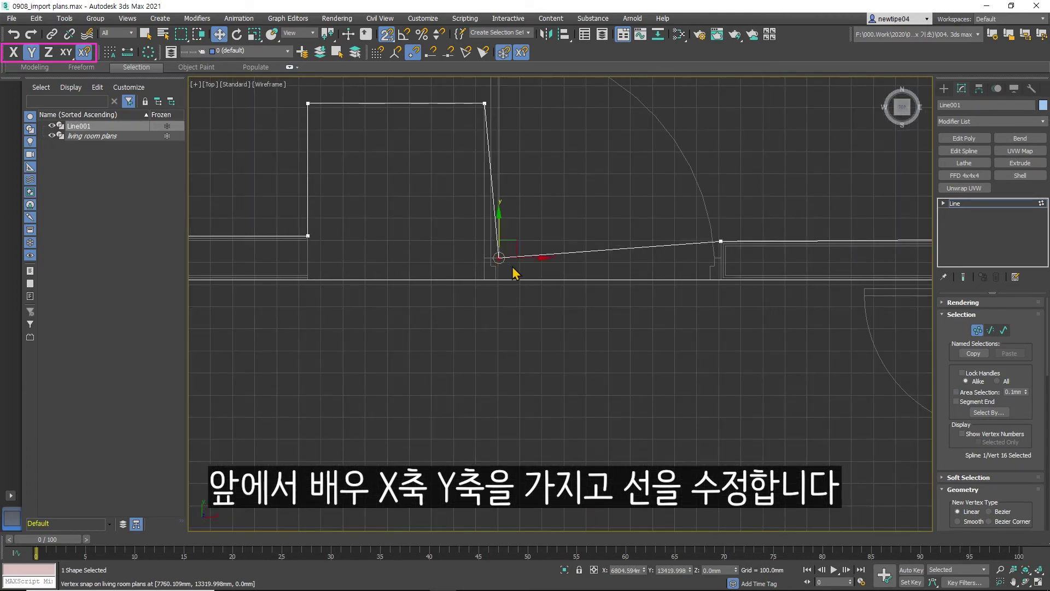
Step: Reposition the lower vertex along X, then Y, making its edges vertical and horizontal
{"action": "key", "text": "F5"}
{"action": "left_click_drag", "start_coordinate": [536, 257], "coordinate": [485, 105]}
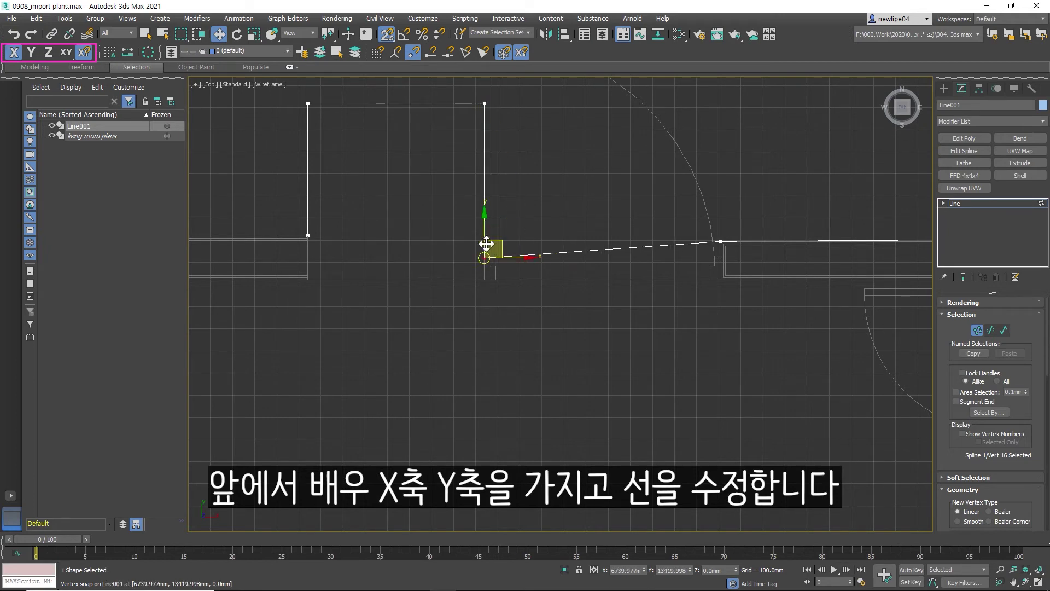
{"action": "key", "text": "F6"}
{"action": "left_click_drag", "start_coordinate": [485, 222], "coordinate": [724, 234]}
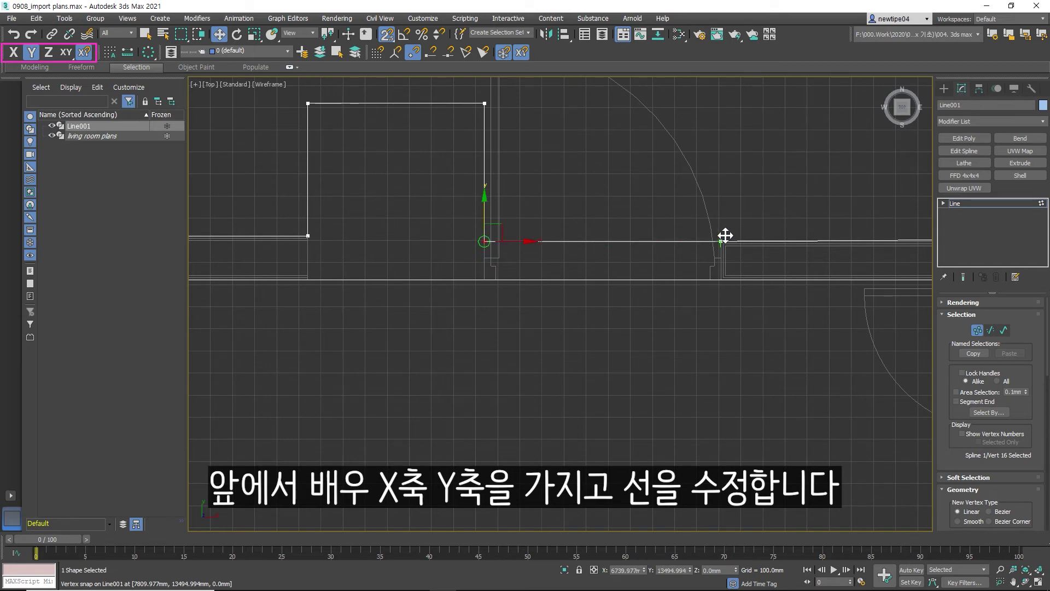
{"action": "middle_click_drag", "start_coordinate": [724, 234], "coordinate": [468, 242]}
{"action": "scroll", "coordinate": [766, 230], "scroll_direction": "down", "scroll_amount": 3}
Step: Move the top-right corner vertex so the top edge runs level
{"action": "left_click", "coordinate": [822, 226]}
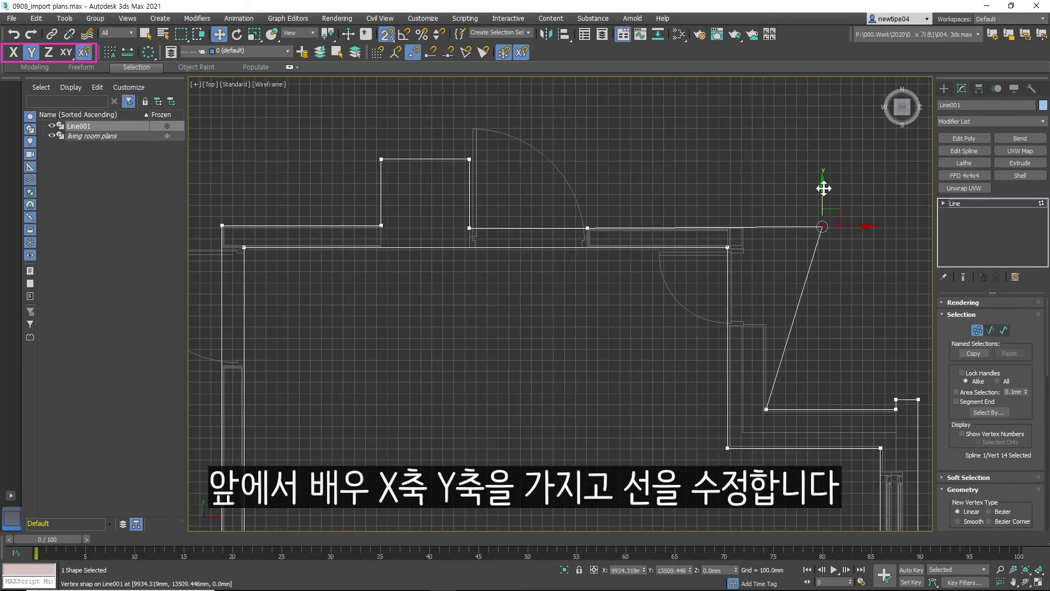
{"action": "mouse_move", "coordinate": [825, 188]}
{"action": "left_mouse_down"}
{"action": "mouse_move", "coordinate": [642, 183]}
{"action": "mouse_move", "coordinate": [614, 239]}
{"action": "mouse_move", "coordinate": [580, 232]}
{"action": "left_mouse_up"}
{"action": "scroll", "coordinate": [614, 239], "scroll_direction": "up", "scroll_amount": 4}
{"action": "left_click", "coordinate": [561, 204]}
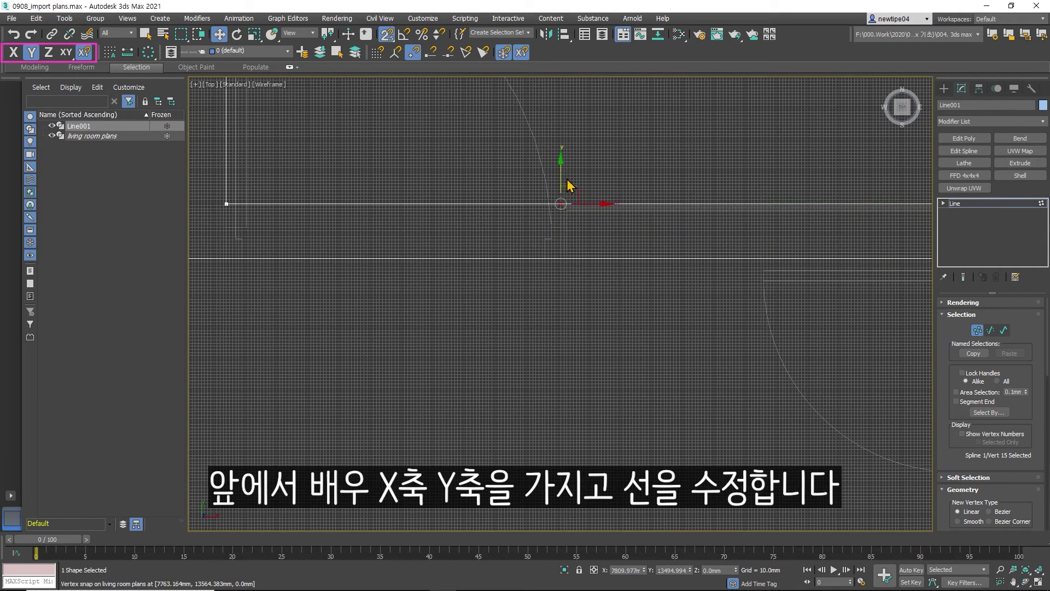
{"action": "left_click", "coordinate": [569, 223]}
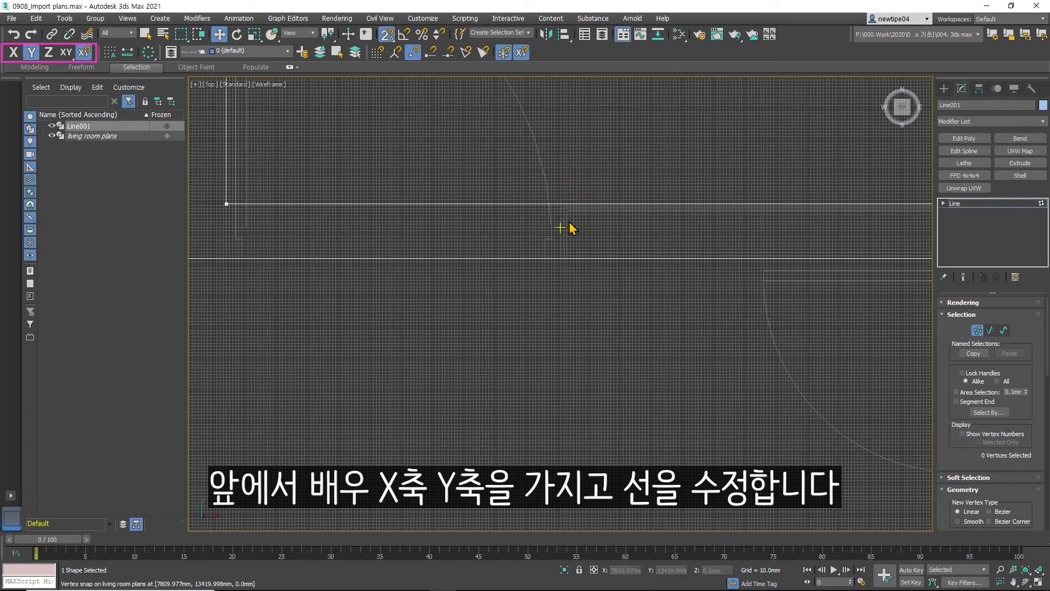
{"action": "scroll", "coordinate": [569, 223], "scroll_direction": "down", "scroll_amount": 5}
{"action": "left_click", "coordinate": [663, 202]}
{"action": "scroll", "coordinate": [664, 203], "scroll_direction": "up", "scroll_amount": 2}
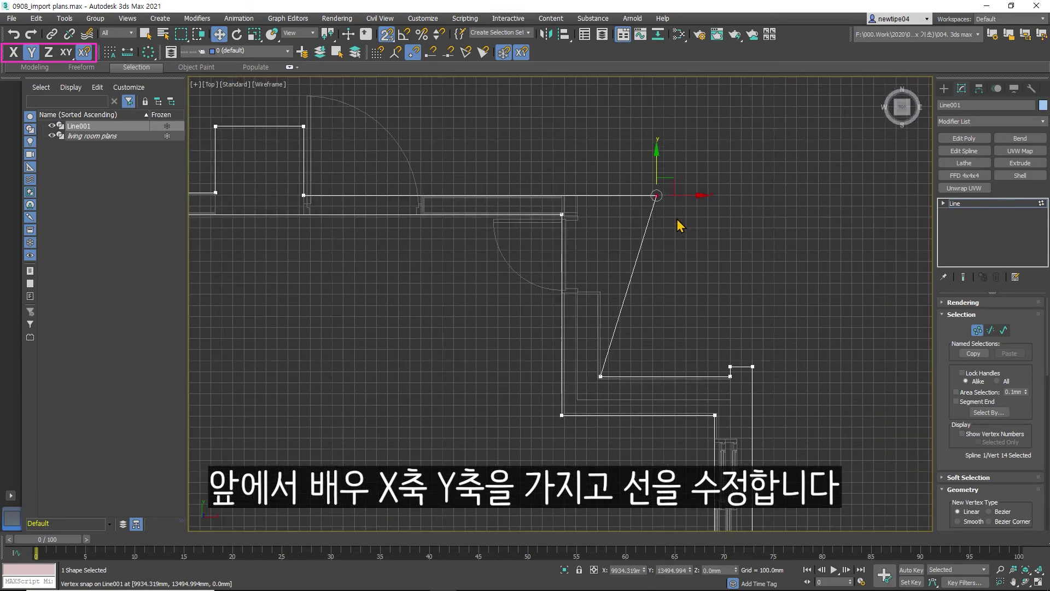
{"action": "scroll", "coordinate": [675, 195], "scroll_direction": "up", "scroll_amount": 2}
Step: Slide the corner vertex along X (F5) onto the plan's wall corner
{"action": "scroll", "coordinate": [663, 142], "scroll_direction": "up", "scroll_amount": 1}
{"action": "key", "text": "F5"}
{"action": "left_click_drag", "start_coordinate": [650, 162], "coordinate": [517, 490]}
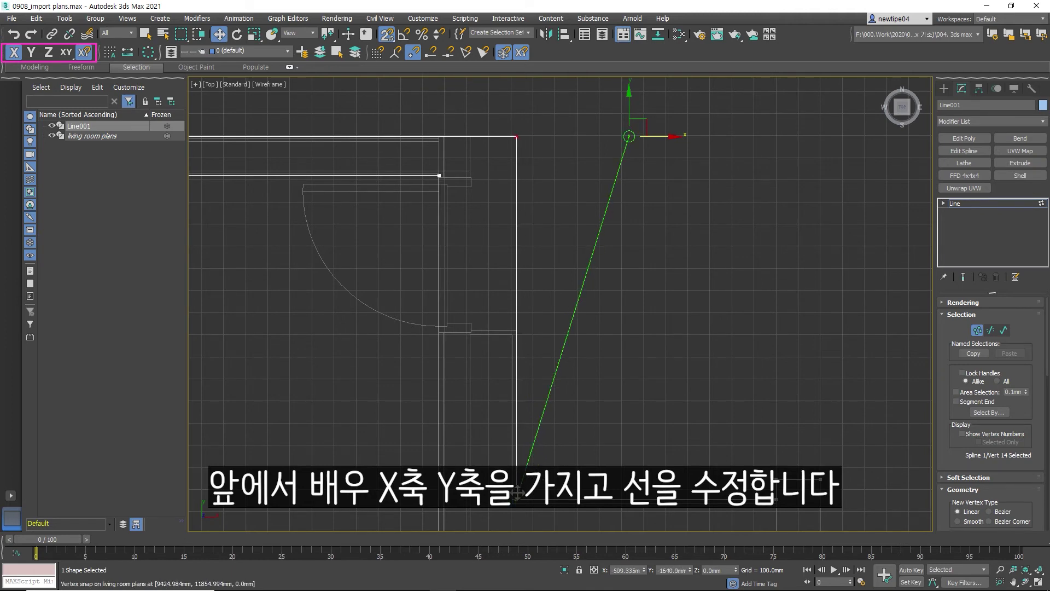
{"action": "scroll", "coordinate": [534, 295], "scroll_direction": "down", "scroll_amount": 2}
{"action": "scroll", "coordinate": [638, 248], "scroll_direction": "up", "scroll_amount": 2}
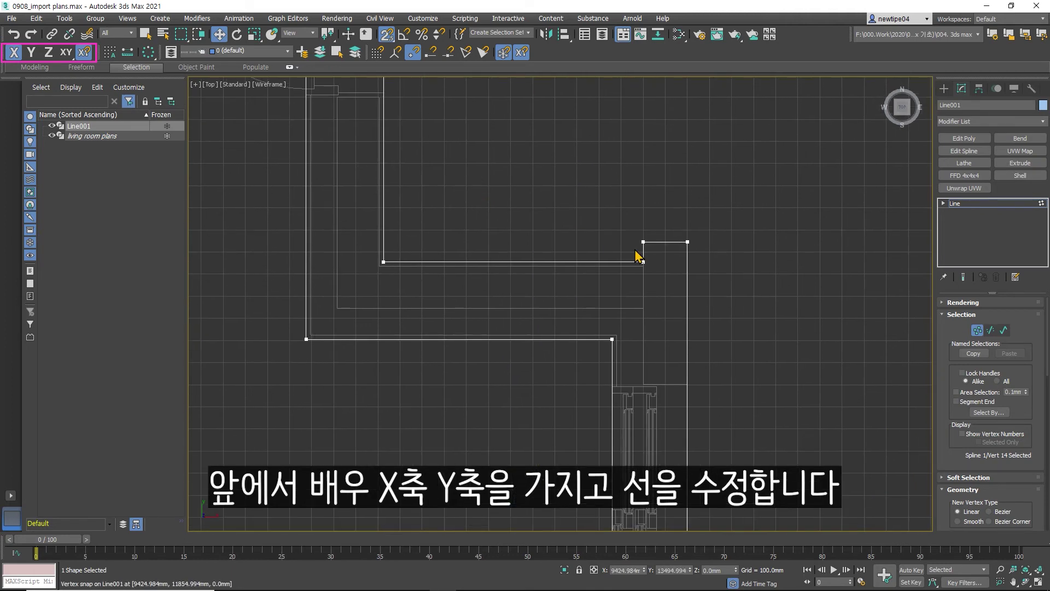
{"action": "scroll", "coordinate": [668, 274], "scroll_direction": "up", "scroll_amount": 1}
{"action": "scroll", "coordinate": [690, 203], "scroll_direction": "up", "scroll_amount": 2}
{"action": "scroll", "coordinate": [690, 204], "scroll_direction": "down", "scroll_amount": 3}
{"action": "middle_click_drag", "start_coordinate": [479, 245], "coordinate": [534, 212]}
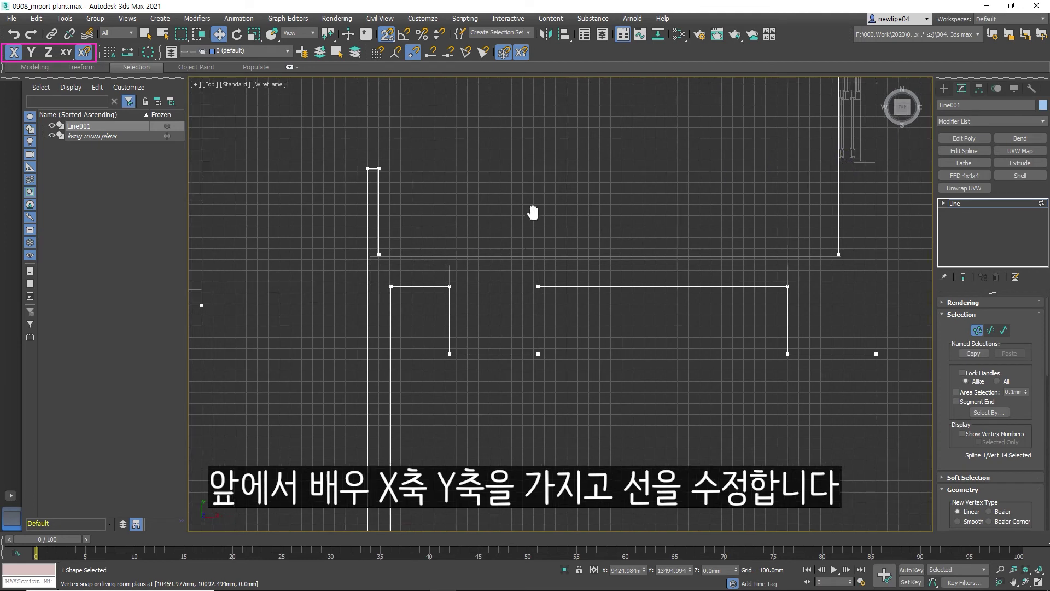
{"action": "scroll", "coordinate": [708, 321], "scroll_direction": "up", "scroll_amount": 1}
{"action": "mouse_move", "coordinate": [810, 349]}
{"action": "middle_mouse_down"}
{"action": "mouse_move", "coordinate": [585, 332]}
{"action": "mouse_move", "coordinate": [541, 398]}
{"action": "middle_mouse_up"}
{"action": "scroll", "coordinate": [541, 399], "scroll_direction": "up", "scroll_amount": 1}
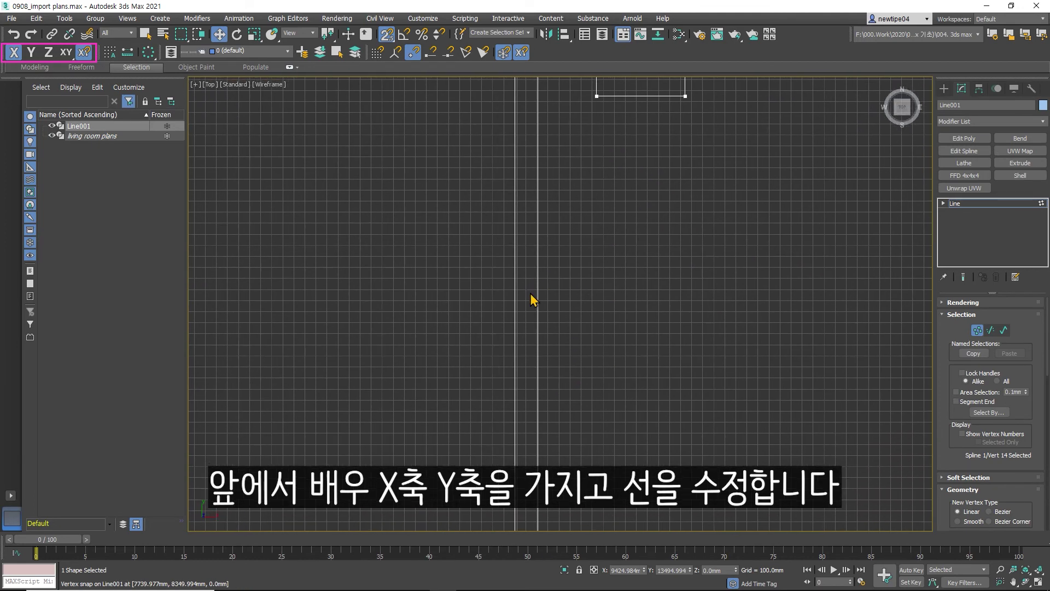
{"action": "mouse_move", "coordinate": [534, 297]}
{"action": "middle_mouse_down"}
{"action": "mouse_move", "coordinate": [572, 199]}
{"action": "mouse_move", "coordinate": [625, 118]}
{"action": "middle_mouse_up"}
{"action": "scroll", "coordinate": [626, 119], "scroll_direction": "down", "scroll_amount": 1}
{"action": "scroll", "coordinate": [632, 219], "scroll_direction": "up", "scroll_amount": 1}
{"action": "scroll", "coordinate": [555, 267], "scroll_direction": "down", "scroll_amount": 1}
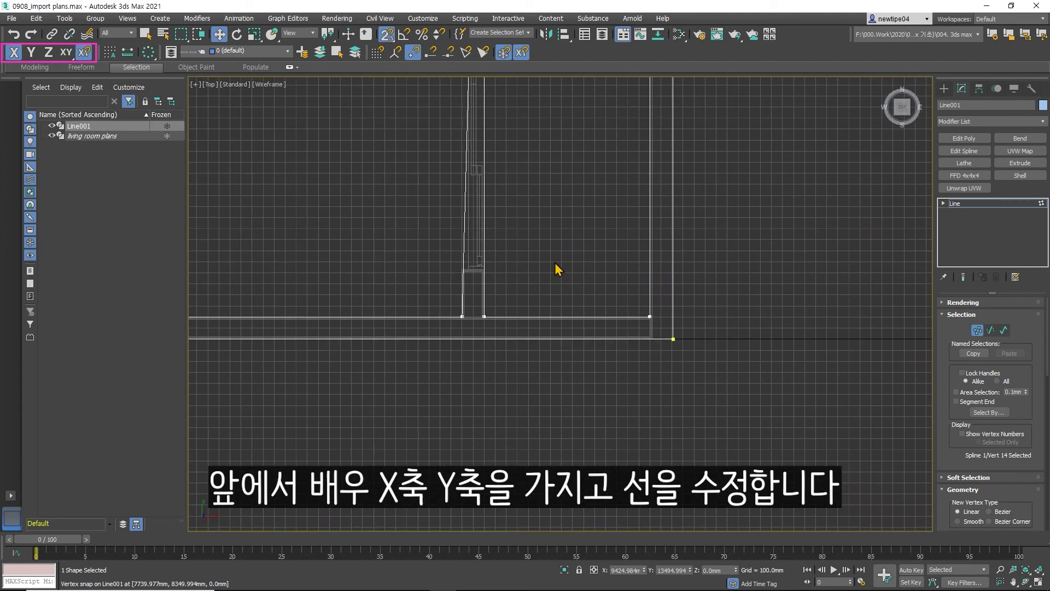
{"action": "scroll", "coordinate": [494, 305], "scroll_direction": "up", "scroll_amount": 1}
Step: Move the wall's top corner vertex so that segment stands vertical
{"action": "left_click", "coordinate": [500, 109]}
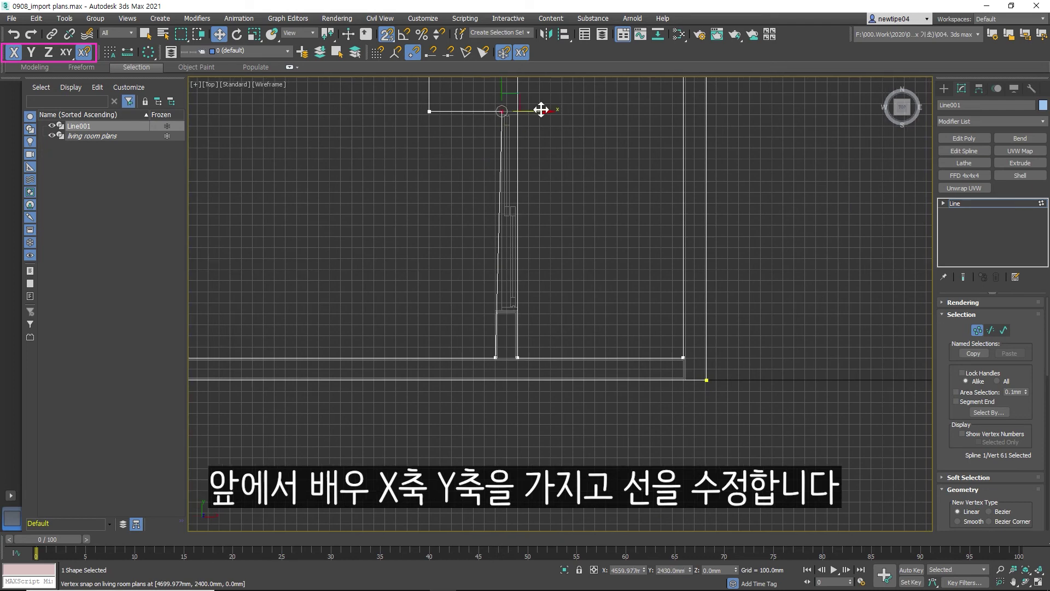
{"action": "left_click_drag", "start_coordinate": [493, 337], "coordinate": [492, 350]}
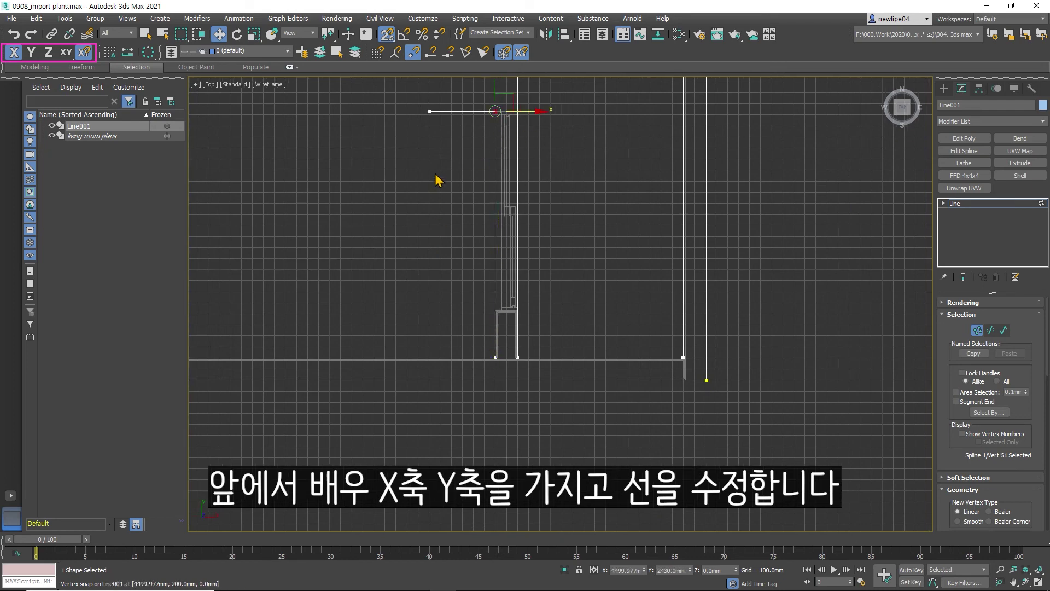
{"action": "mouse_move", "coordinate": [436, 177]}
{"action": "middle_mouse_down"}
{"action": "mouse_move", "coordinate": [453, 227]}
{"action": "mouse_move", "coordinate": [678, 204]}
{"action": "middle_mouse_up"}
{"action": "middle_click_drag", "start_coordinate": [364, 216], "coordinate": [408, 233]}
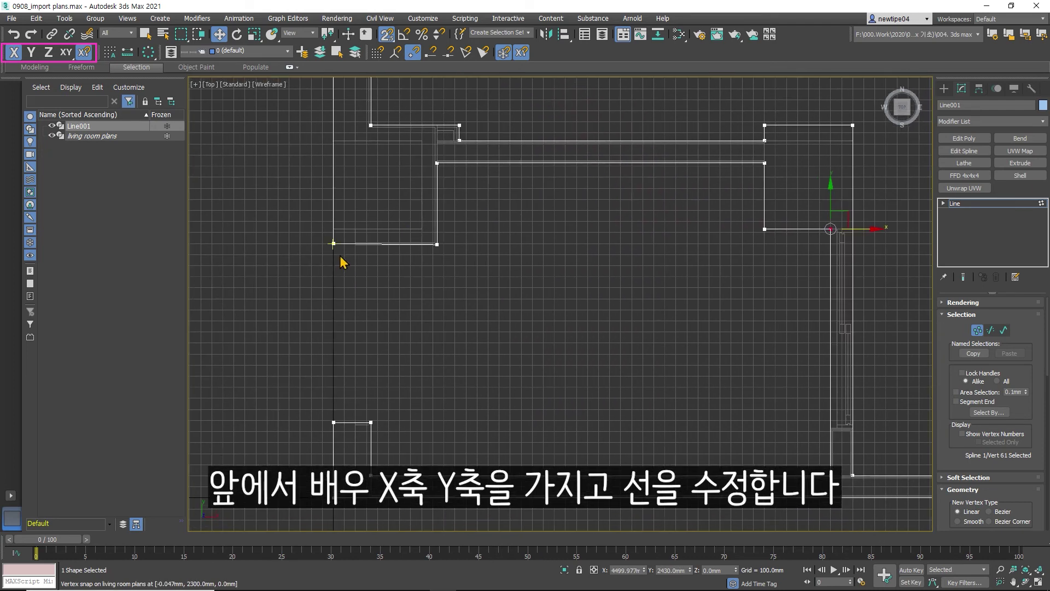
{"action": "middle_click_drag", "start_coordinate": [342, 260], "coordinate": [361, 284]}
{"action": "scroll", "coordinate": [417, 266], "scroll_direction": "up", "scroll_amount": 4}
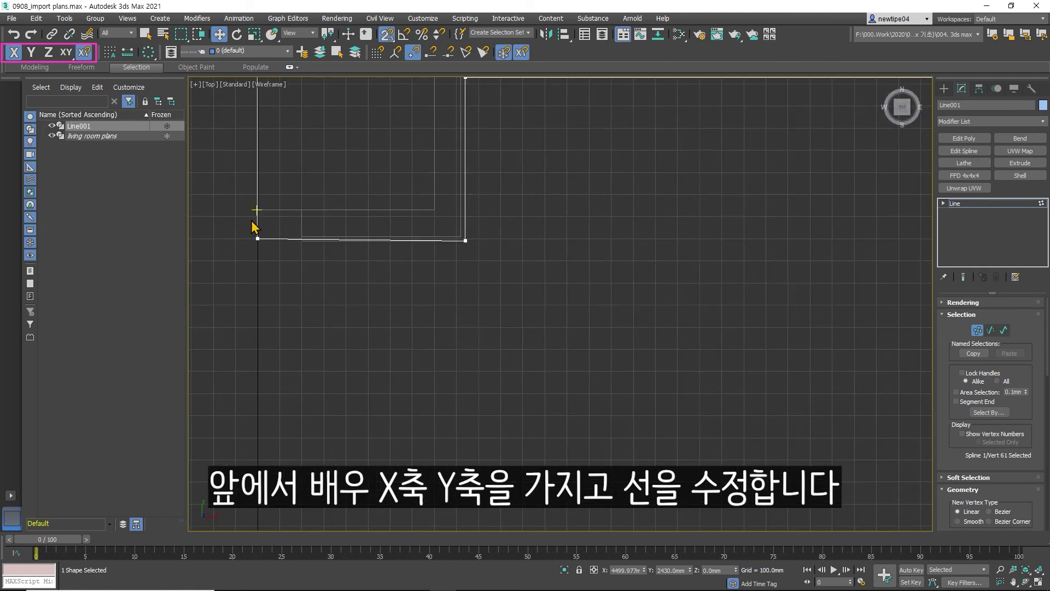
Step: Raise the left corner vertex to line up with the right corner
{"action": "left_click", "coordinate": [257, 238]}
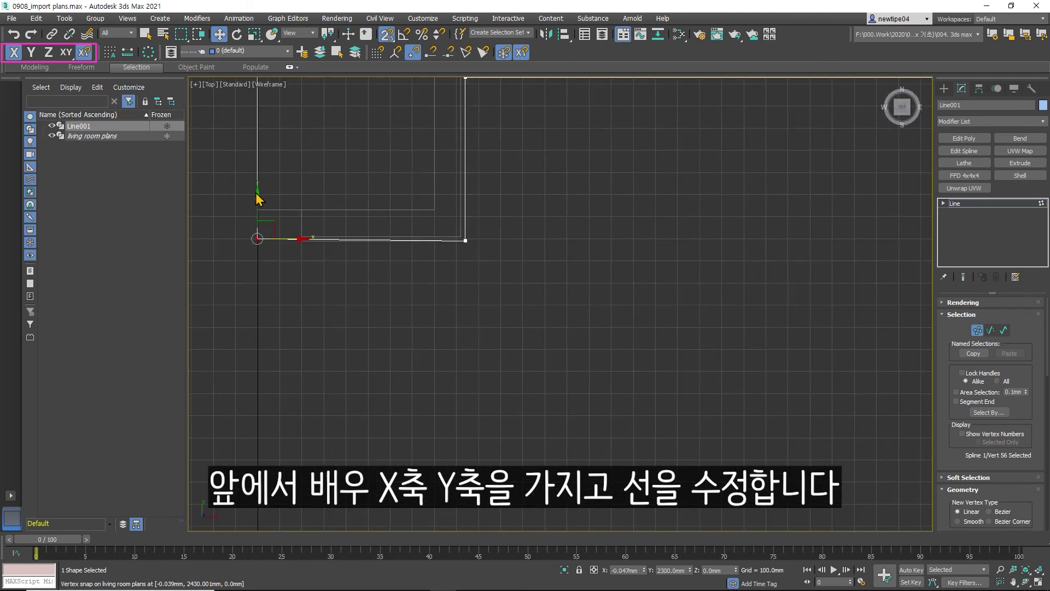
{"action": "left_click_drag", "start_coordinate": [255, 200], "coordinate": [466, 241]}
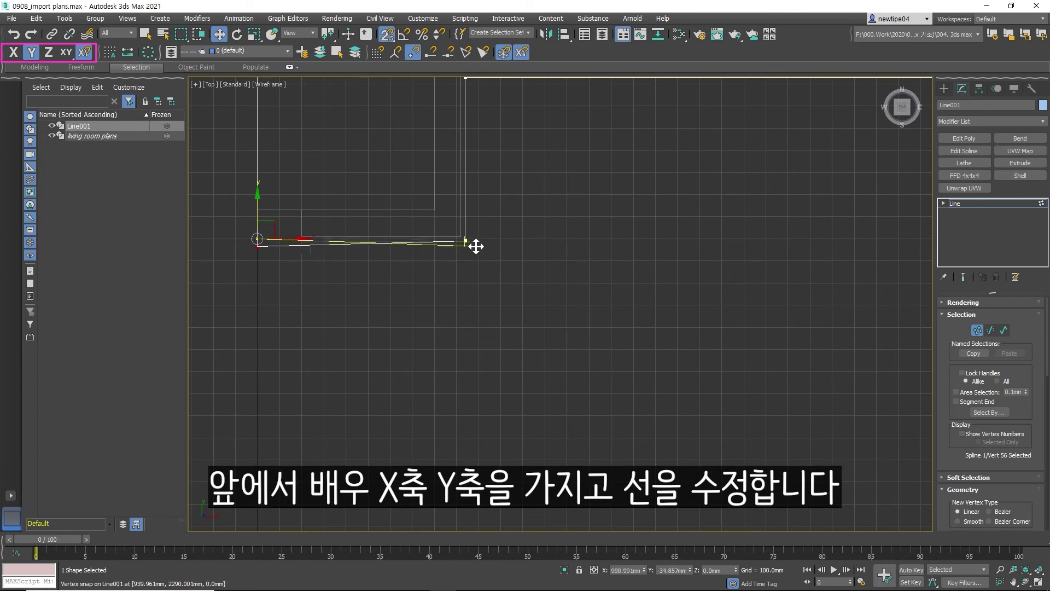
{"action": "left_click", "coordinate": [534, 272]}
{"action": "mouse_move", "coordinate": [564, 213]}
{"action": "middle_mouse_down"}
{"action": "mouse_move", "coordinate": [564, 328]}
{"action": "mouse_move", "coordinate": [497, 253]}
{"action": "mouse_move", "coordinate": [460, 282]}
{"action": "middle_mouse_up"}
{"action": "middle_click_drag", "start_coordinate": [458, 202], "coordinate": [480, 272]}
{"action": "scroll", "coordinate": [410, 251], "scroll_direction": "up", "scroll_amount": 5}
{"action": "scroll", "coordinate": [432, 268], "scroll_direction": "up", "scroll_amount": 2}
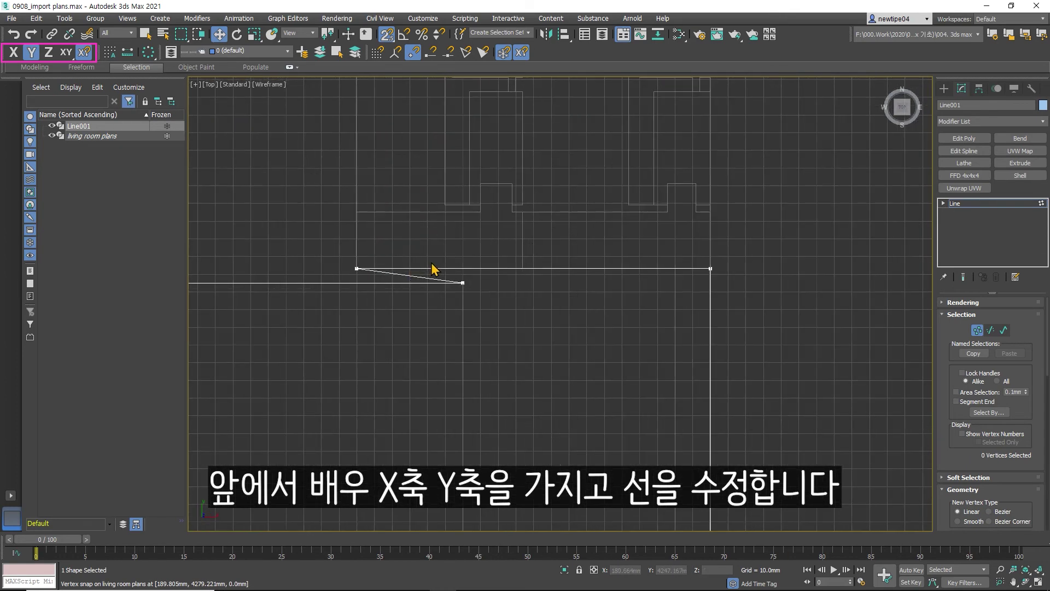
Step: Slide the small bump's corner vertex along X onto the wall corner
{"action": "left_click", "coordinate": [463, 283]}
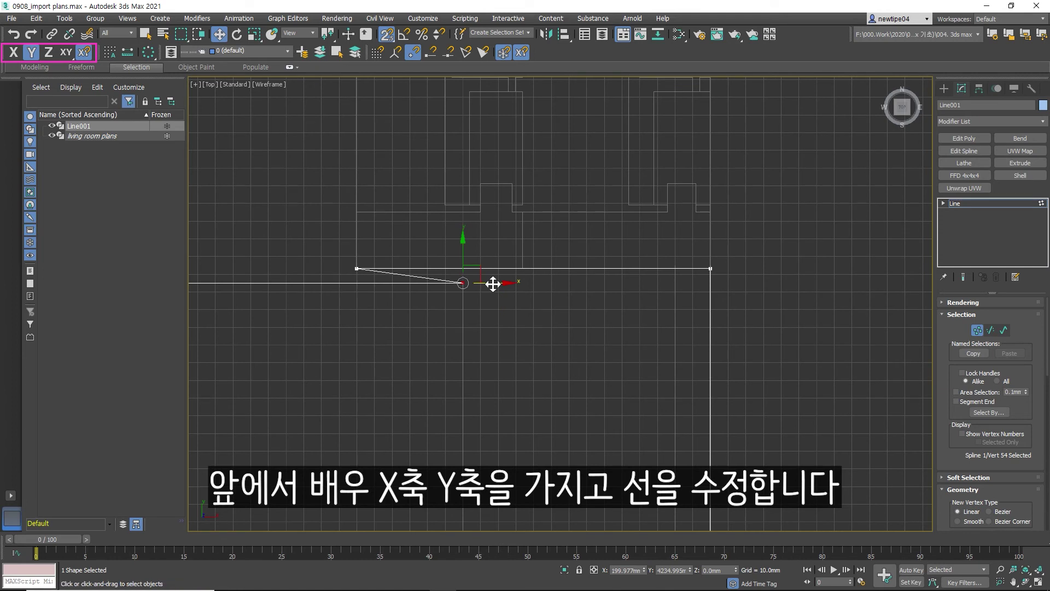
{"action": "key", "text": "F5"}
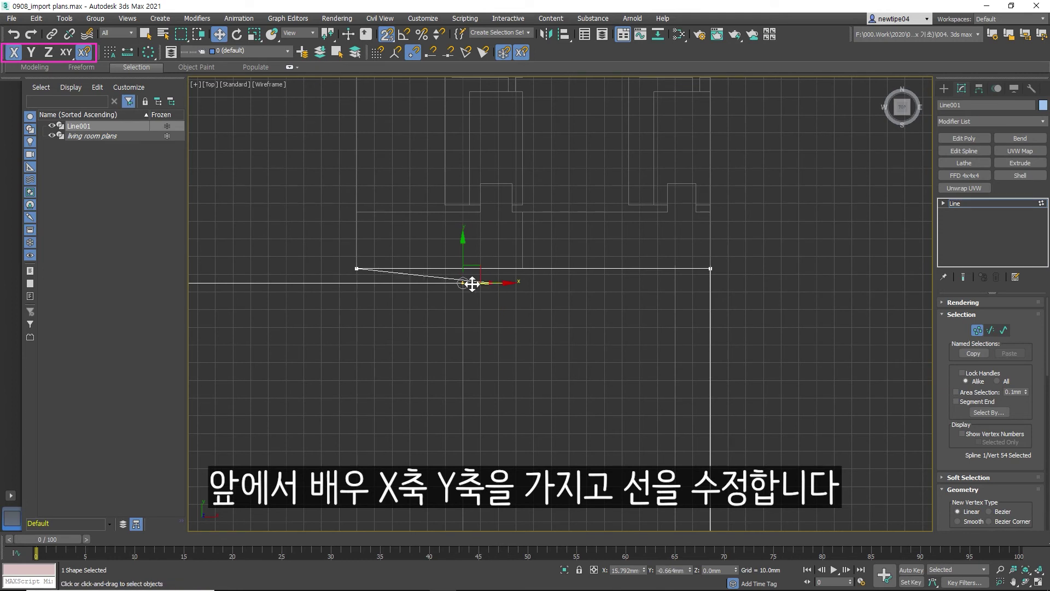
{"action": "left_click_drag", "start_coordinate": [471, 281], "coordinate": [356, 263]}
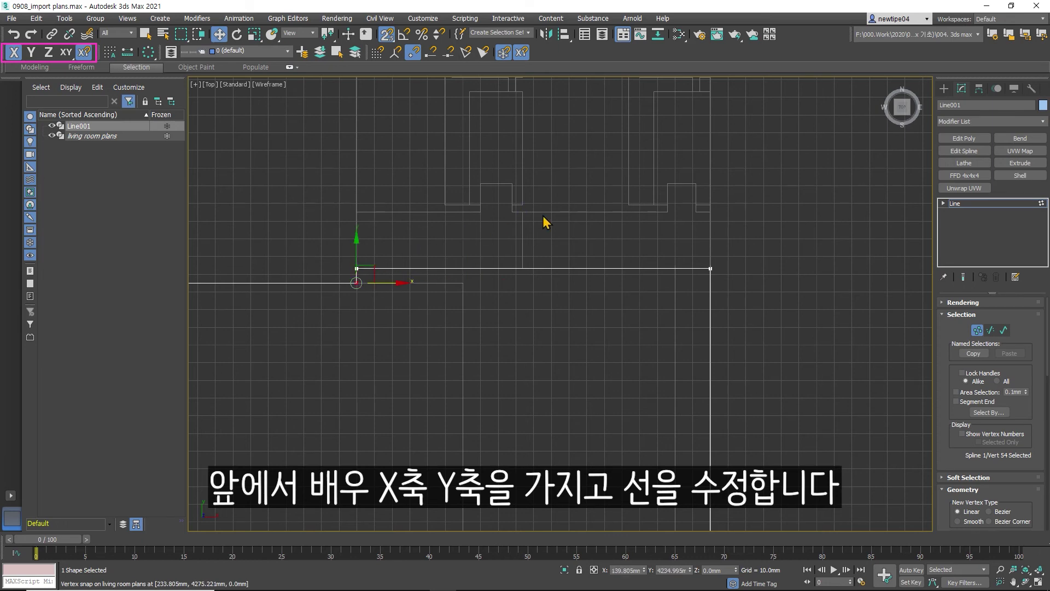
{"action": "left_click", "coordinate": [629, 234]}
{"action": "scroll", "coordinate": [632, 235], "scroll_direction": "down", "scroll_amount": 1}
{"action": "scroll", "coordinate": [631, 235], "scroll_direction": "down", "scroll_amount": 2}
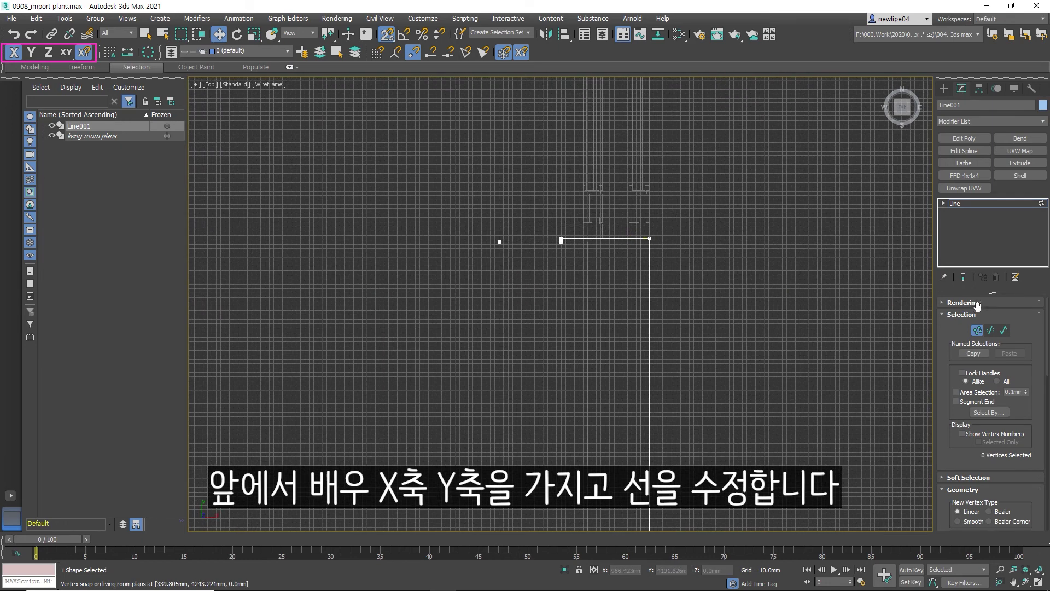
Step: Exit Vertex mode with XY constraint (F8) and rename Line001 to 메인벽체
{"action": "left_click", "coordinate": [977, 330]}
{"action": "key", "text": "F8"}
{"action": "scroll", "coordinate": [593, 289], "scroll_direction": "up", "scroll_amount": 3}
{"action": "middle_click_drag", "start_coordinate": [633, 192], "coordinate": [593, 195]}
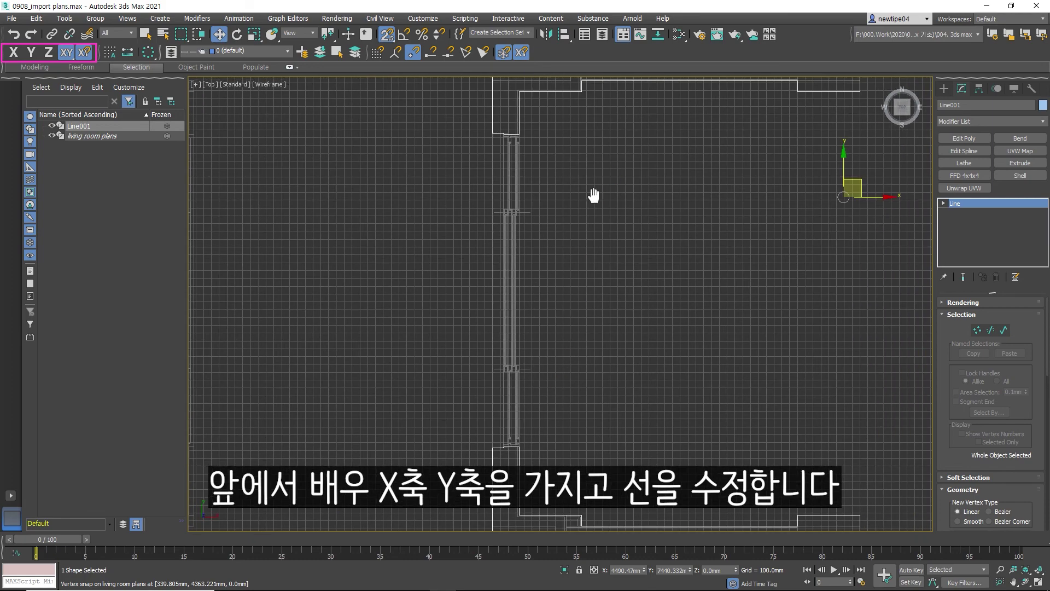
{"action": "scroll", "coordinate": [629, 213], "scroll_direction": "down", "scroll_amount": 3}
{"action": "scroll", "coordinate": [614, 225], "scroll_direction": "down", "scroll_amount": 3}
{"action": "scroll", "coordinate": [586, 227], "scroll_direction": "down", "scroll_amount": 3}
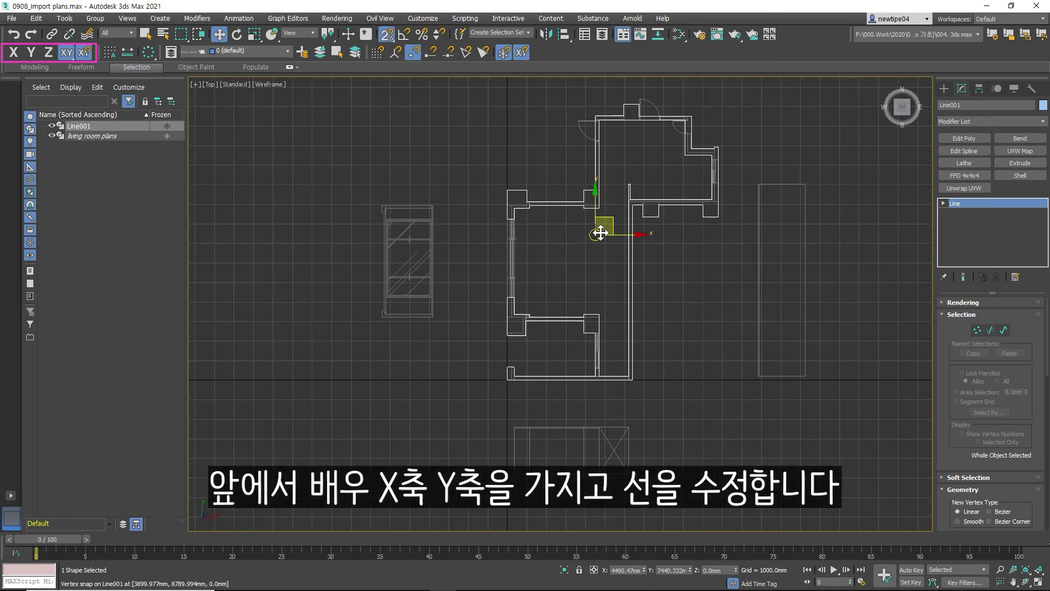
{"action": "middle_click_drag", "start_coordinate": [600, 233], "coordinate": [595, 241]}
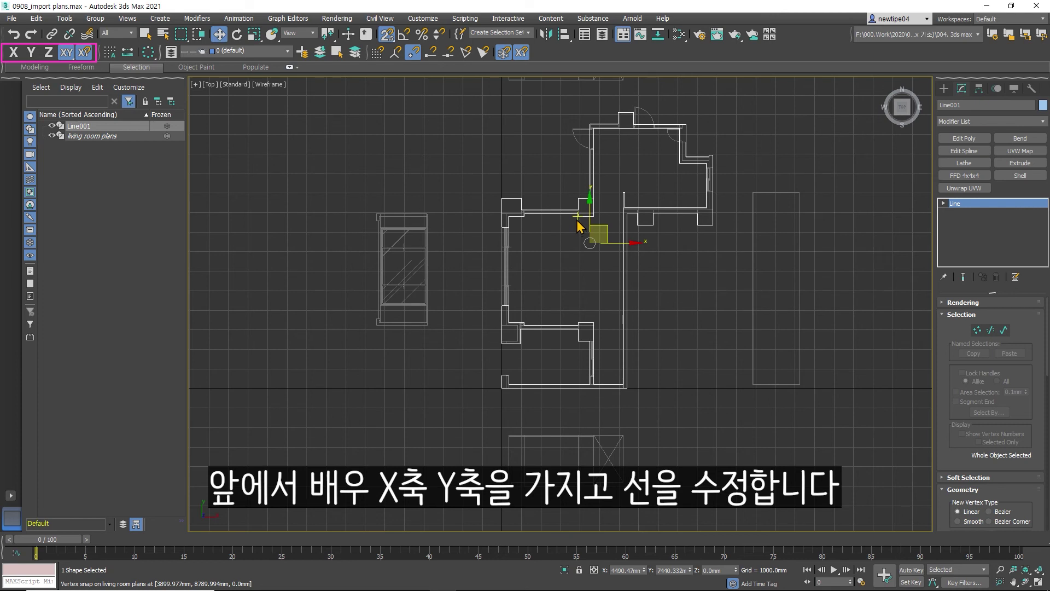
{"action": "type", "text": "메인벽체"}
{"action": "left_click", "coordinate": [752, 176]}
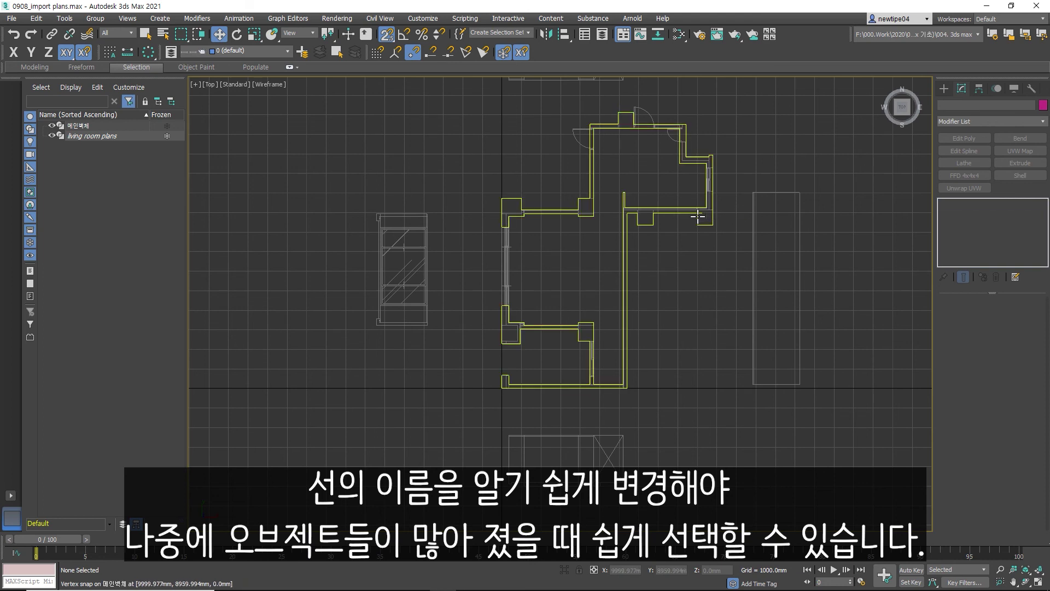
{"action": "left_click", "coordinate": [698, 216]}
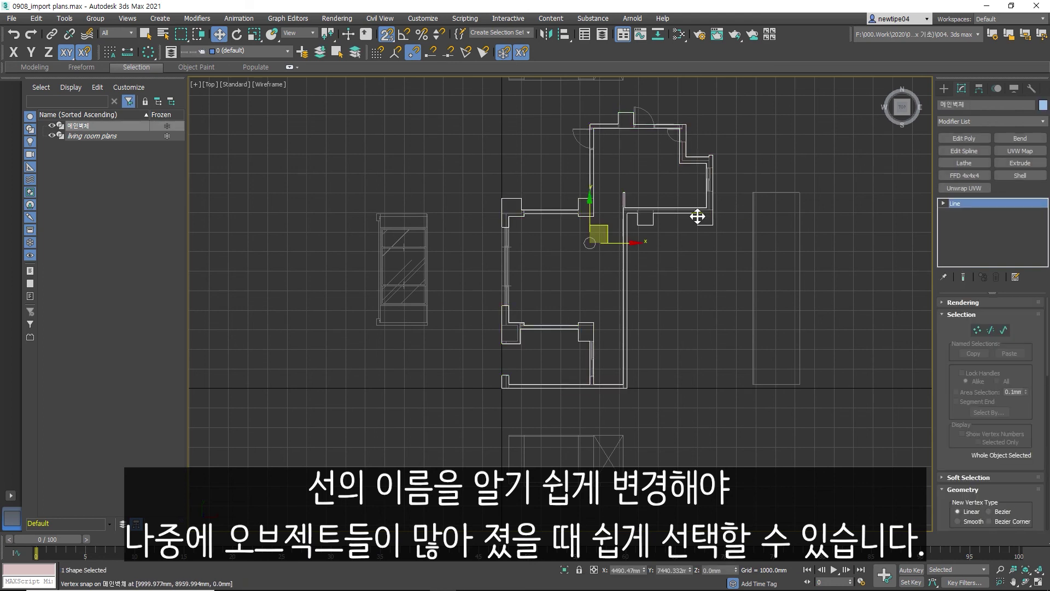
{"action": "left_click", "coordinate": [673, 261]}
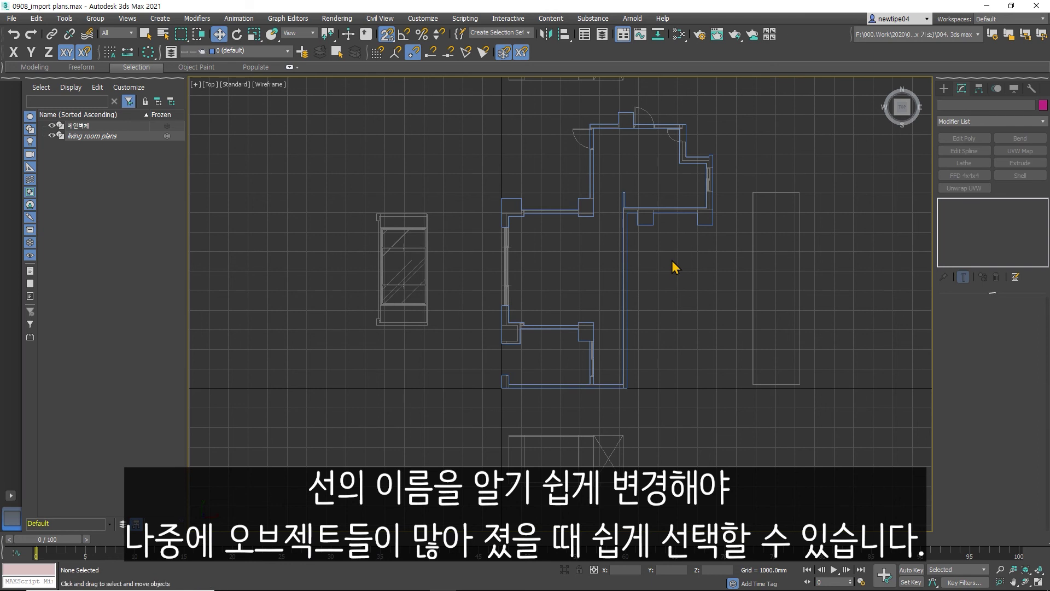
{"action": "mouse_move", "coordinate": [574, 215]}
{"action": "middle_mouse_down"}
{"action": "mouse_move", "coordinate": [575, 250]}
{"action": "mouse_move", "coordinate": [567, 227]}
{"action": "middle_mouse_up"}
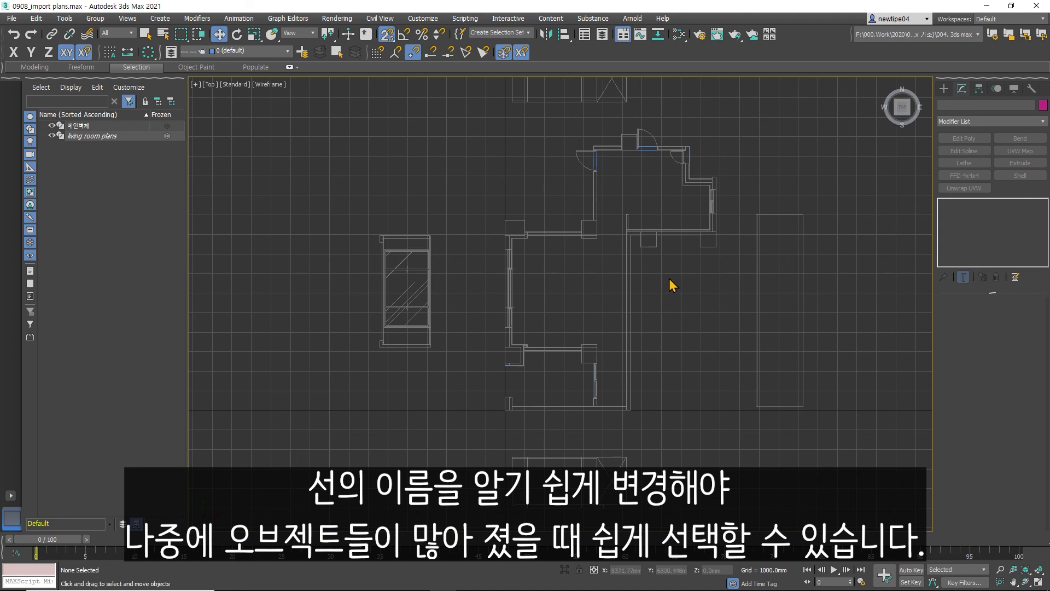
{"action": "left_click", "coordinate": [629, 260]}
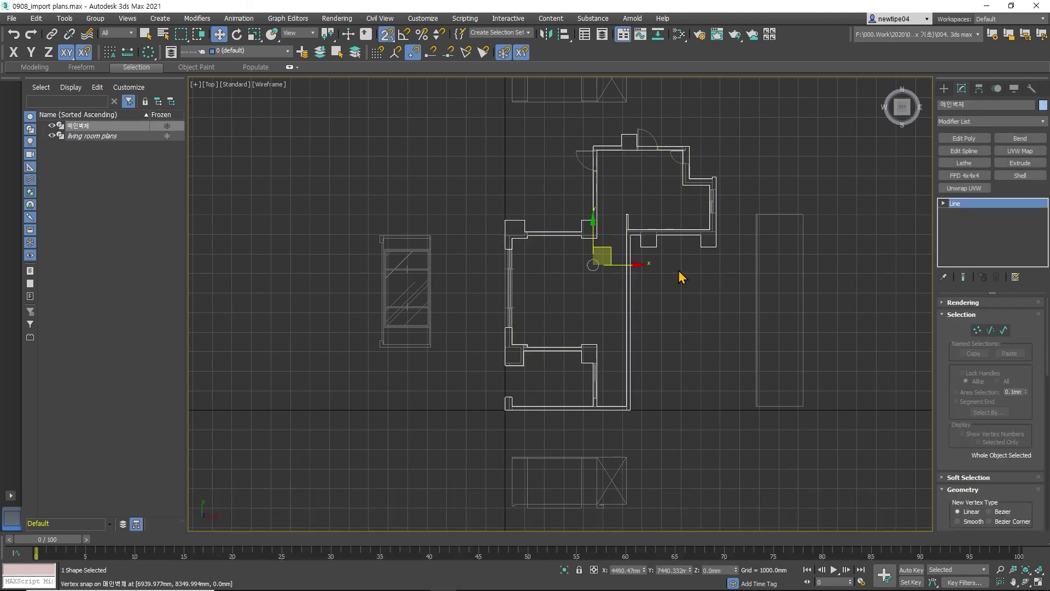